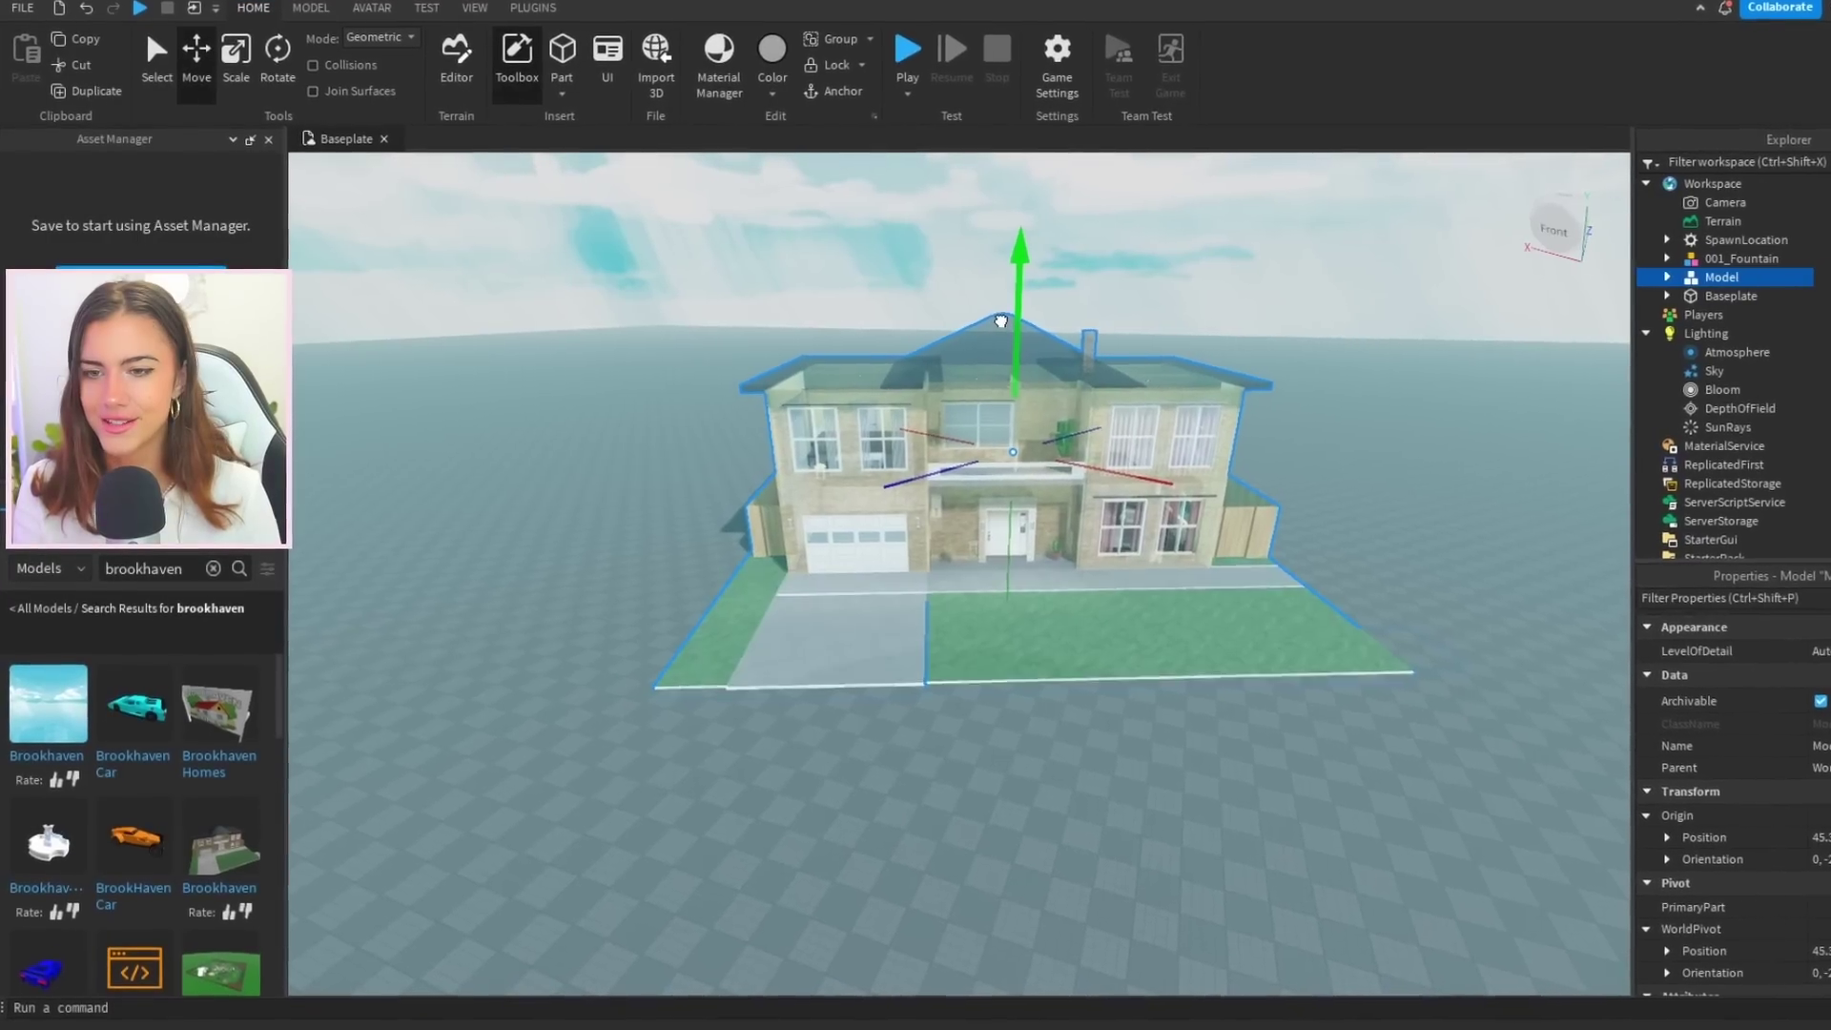
Place the Church Brookhaven model on the ground beside the brick house, just past its front lawn.
left_click(956, 817)
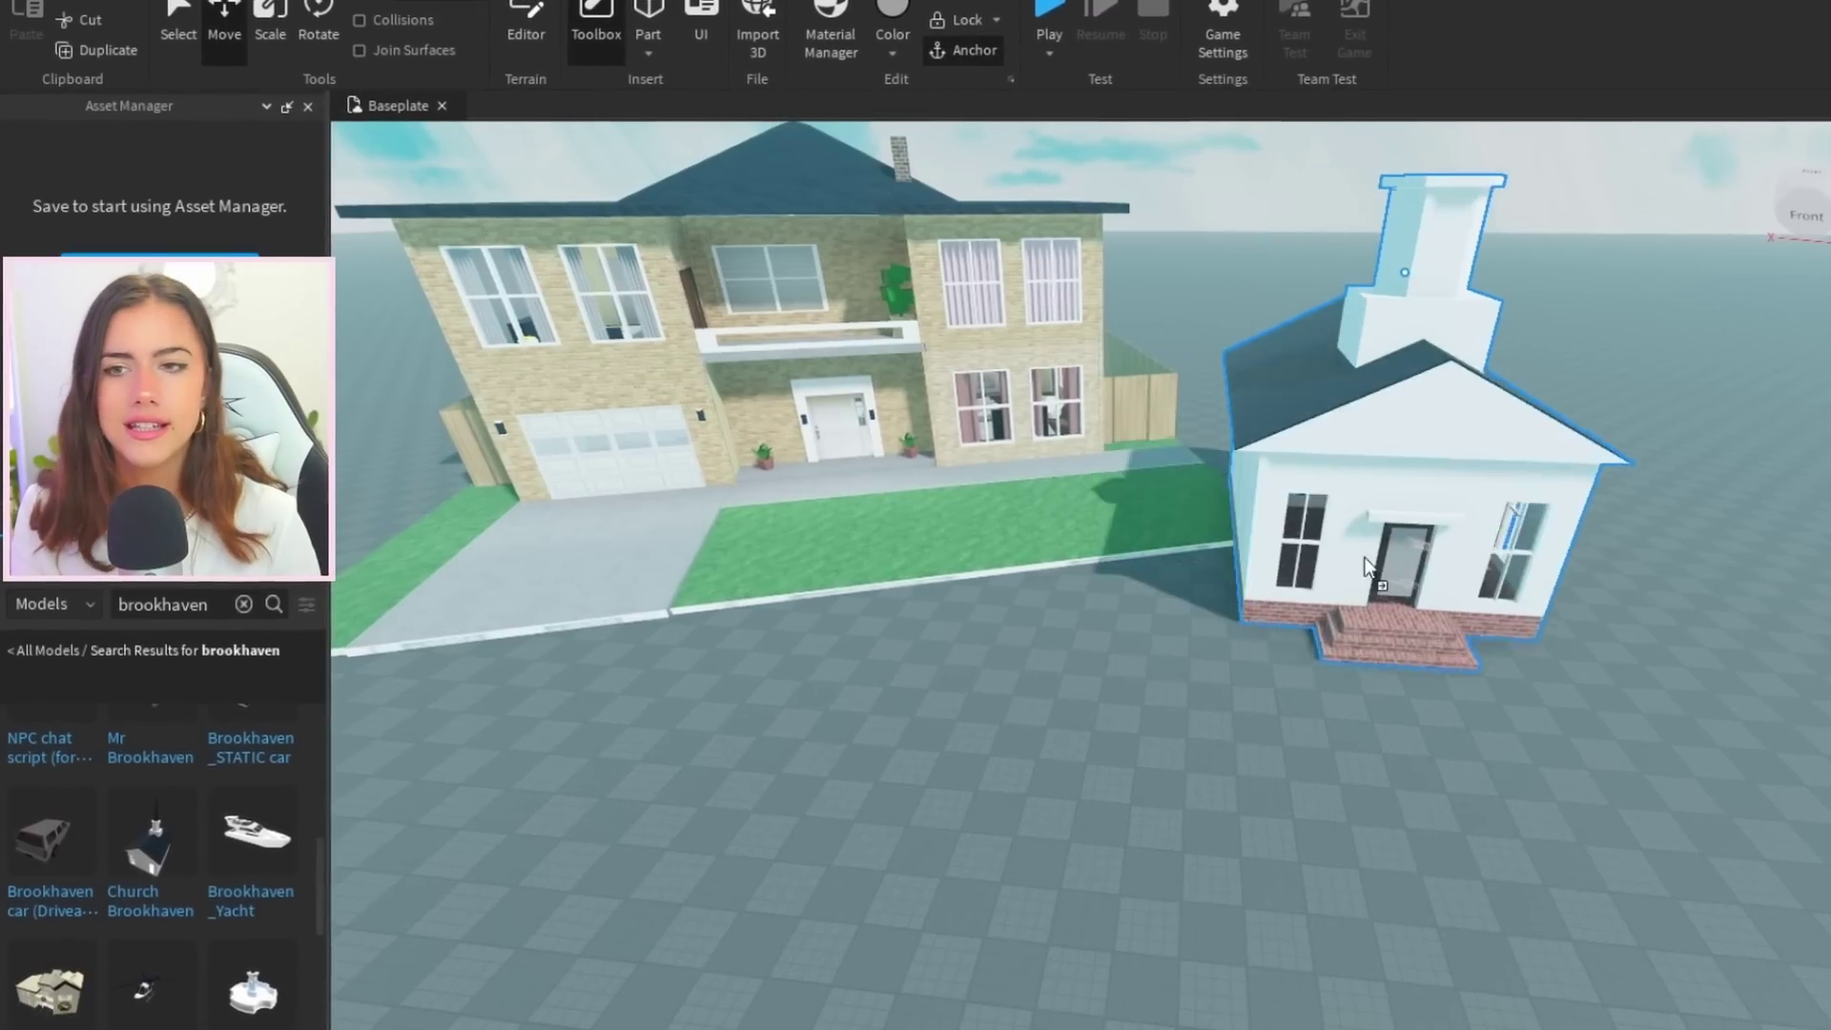
left_click_drag(1365, 557, 1523, 513)
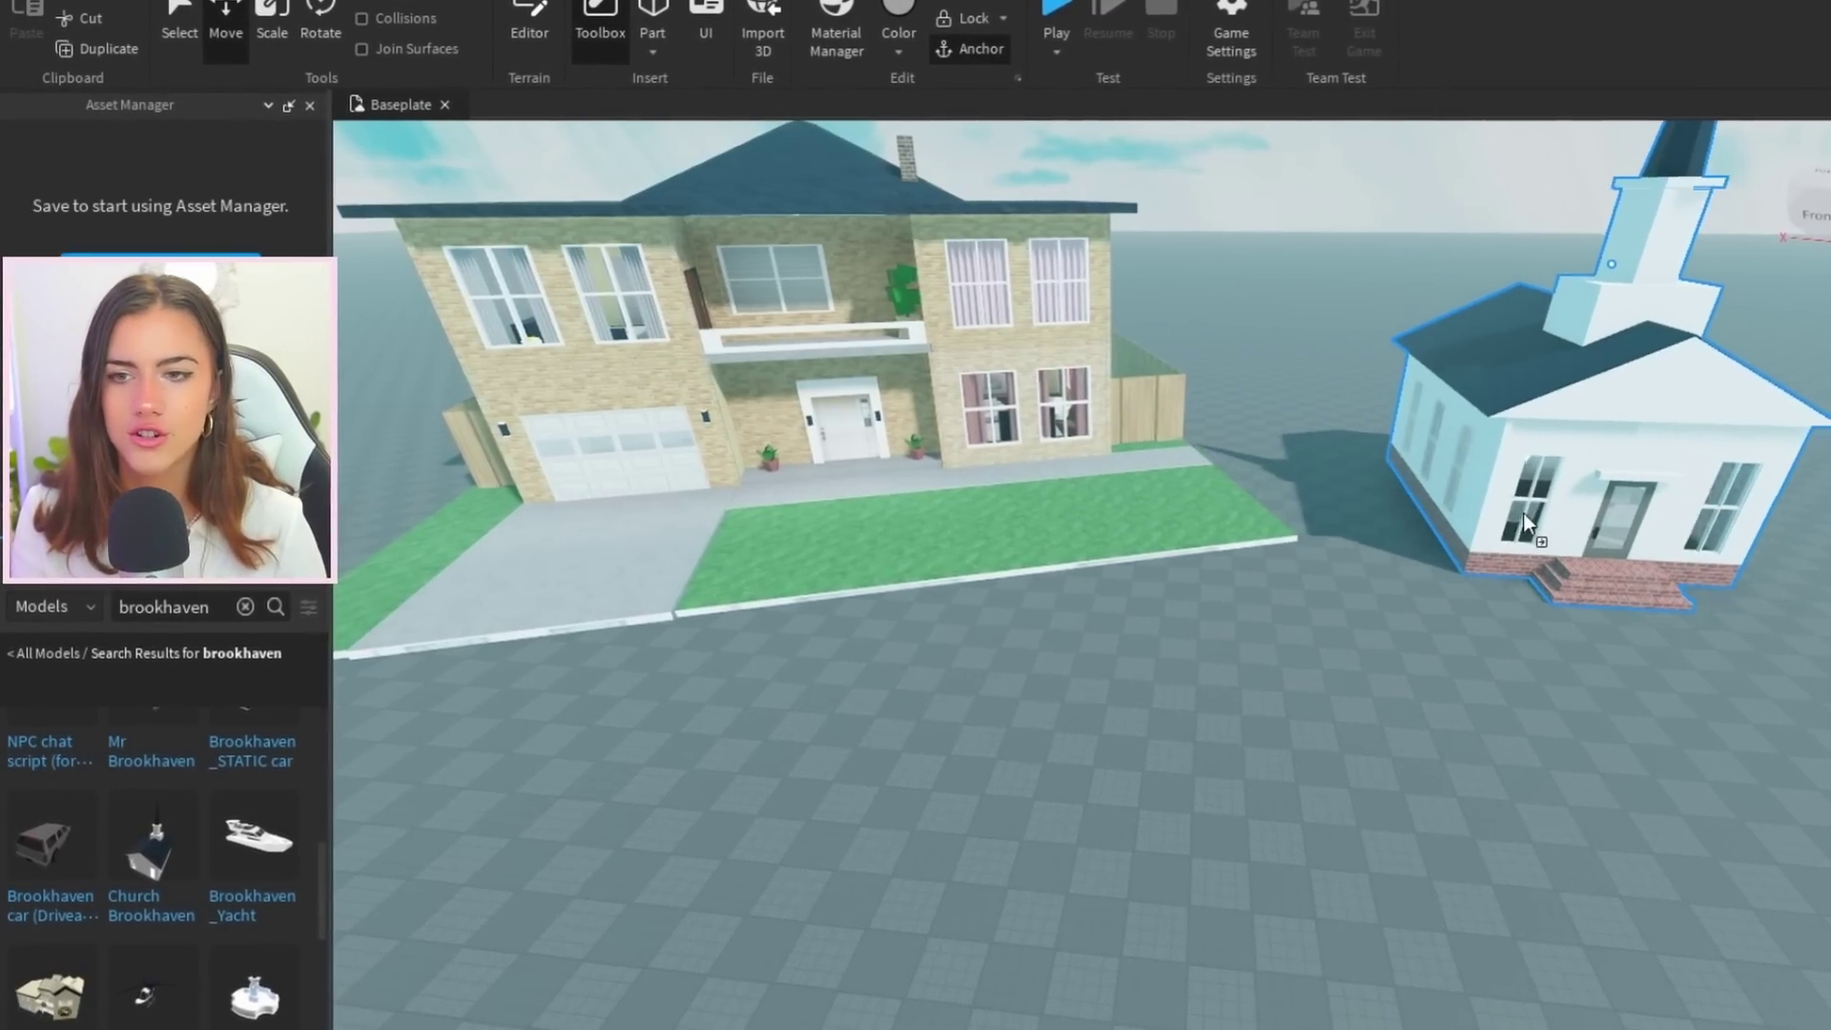
scroll(1245, 643, "up", 3)
Change the Baseplate's Transparency so the leafy grass ground appears fully opaque.
left_click(958, 444)
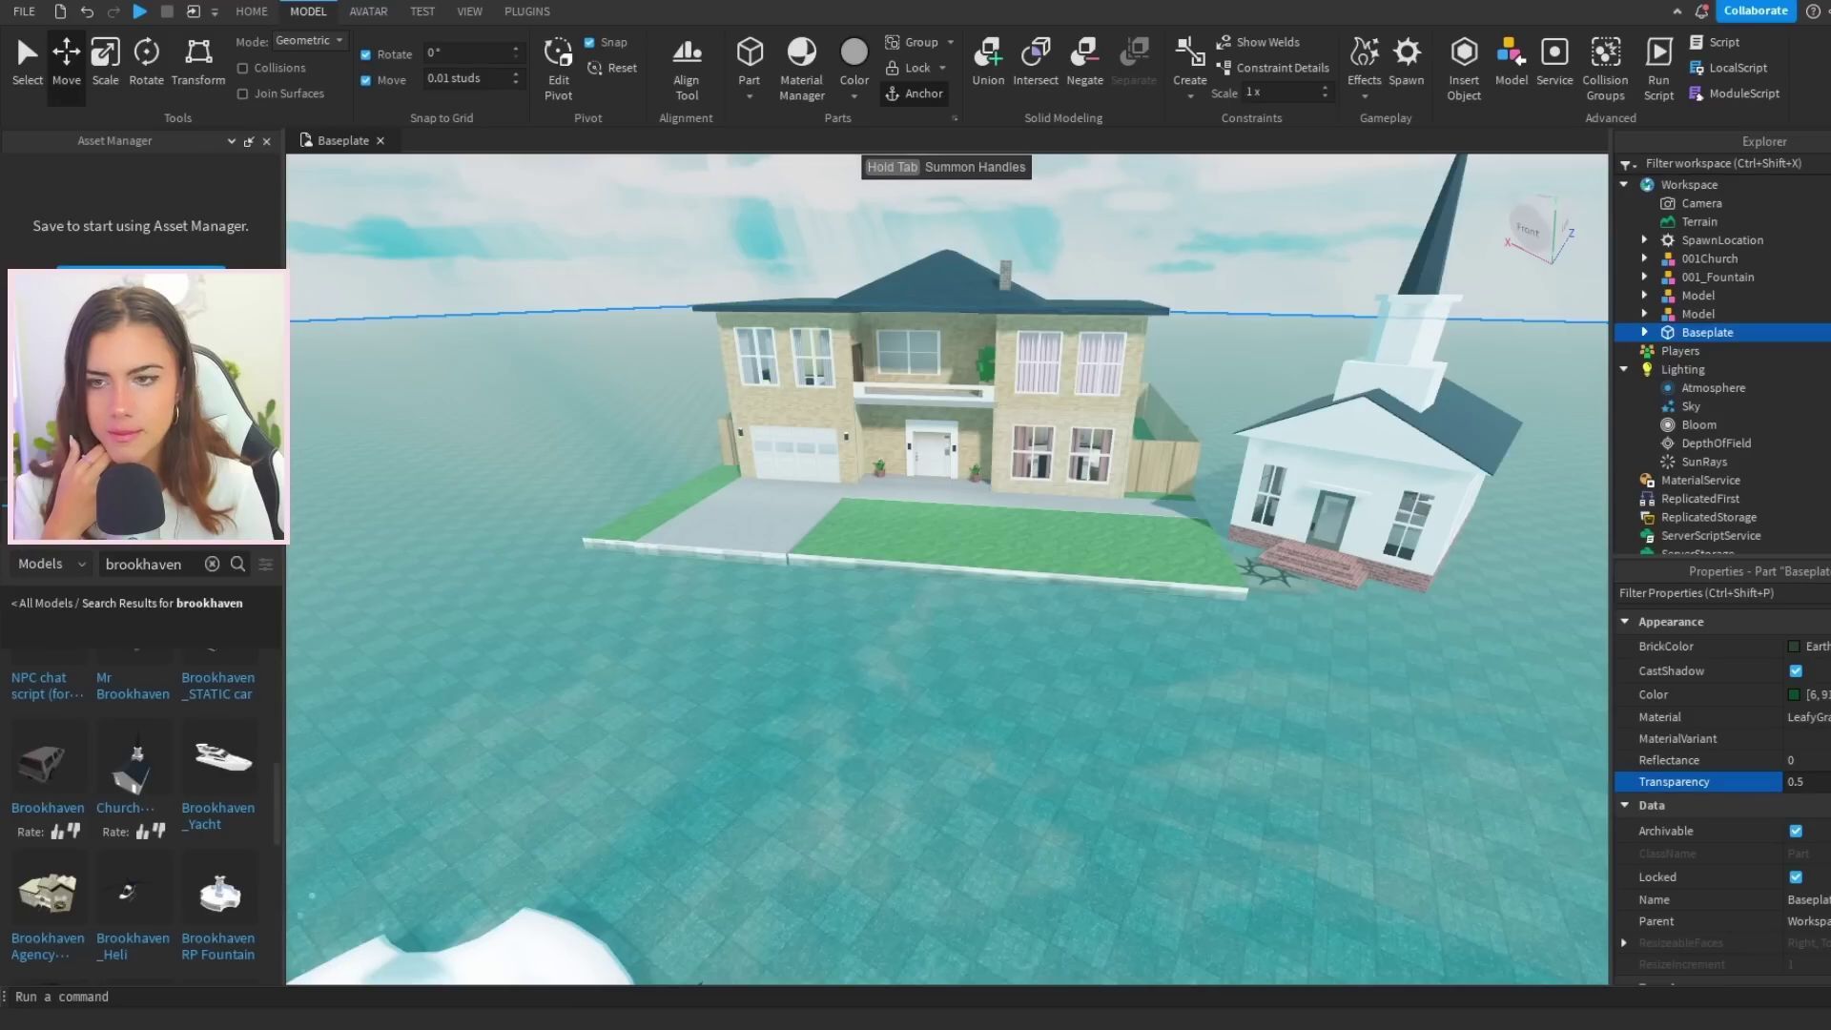
type("1")
key("Return")
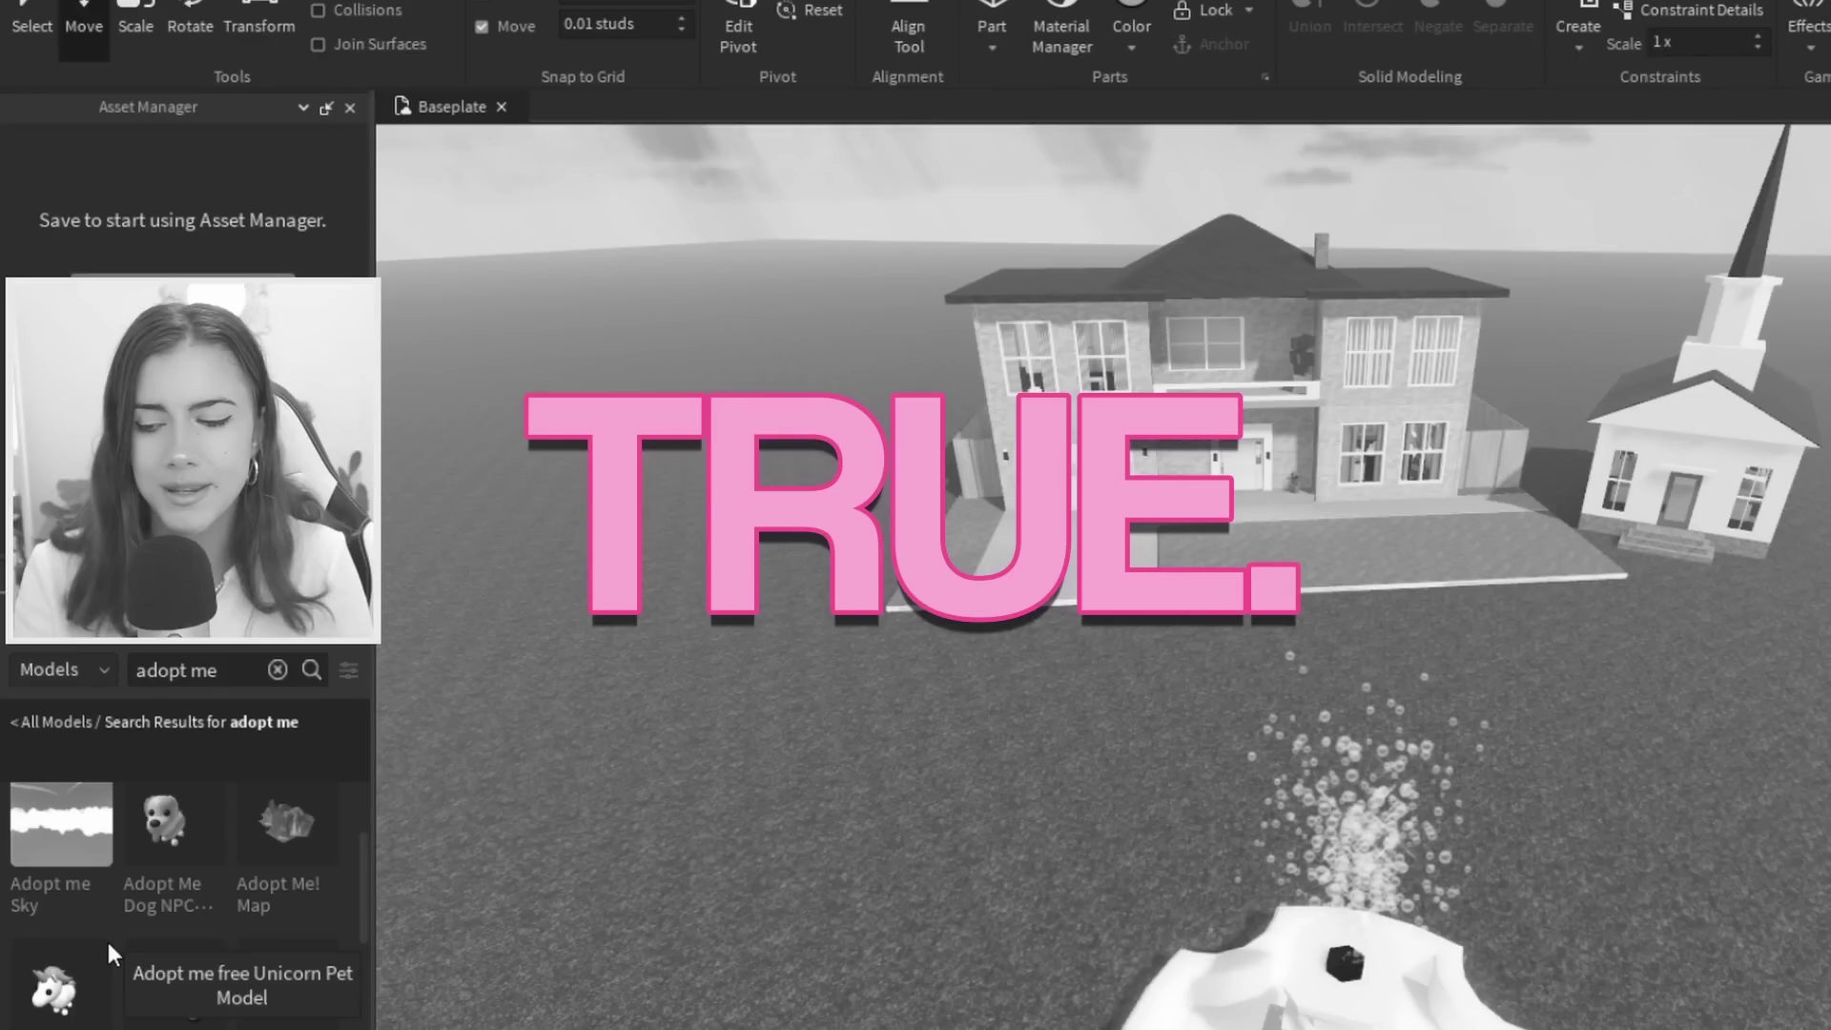
Insert Adopt Me models, including the unicorn and axolotl pets, onto the grass in front of the houses.
left_click_drag(106, 936, 840, 780)
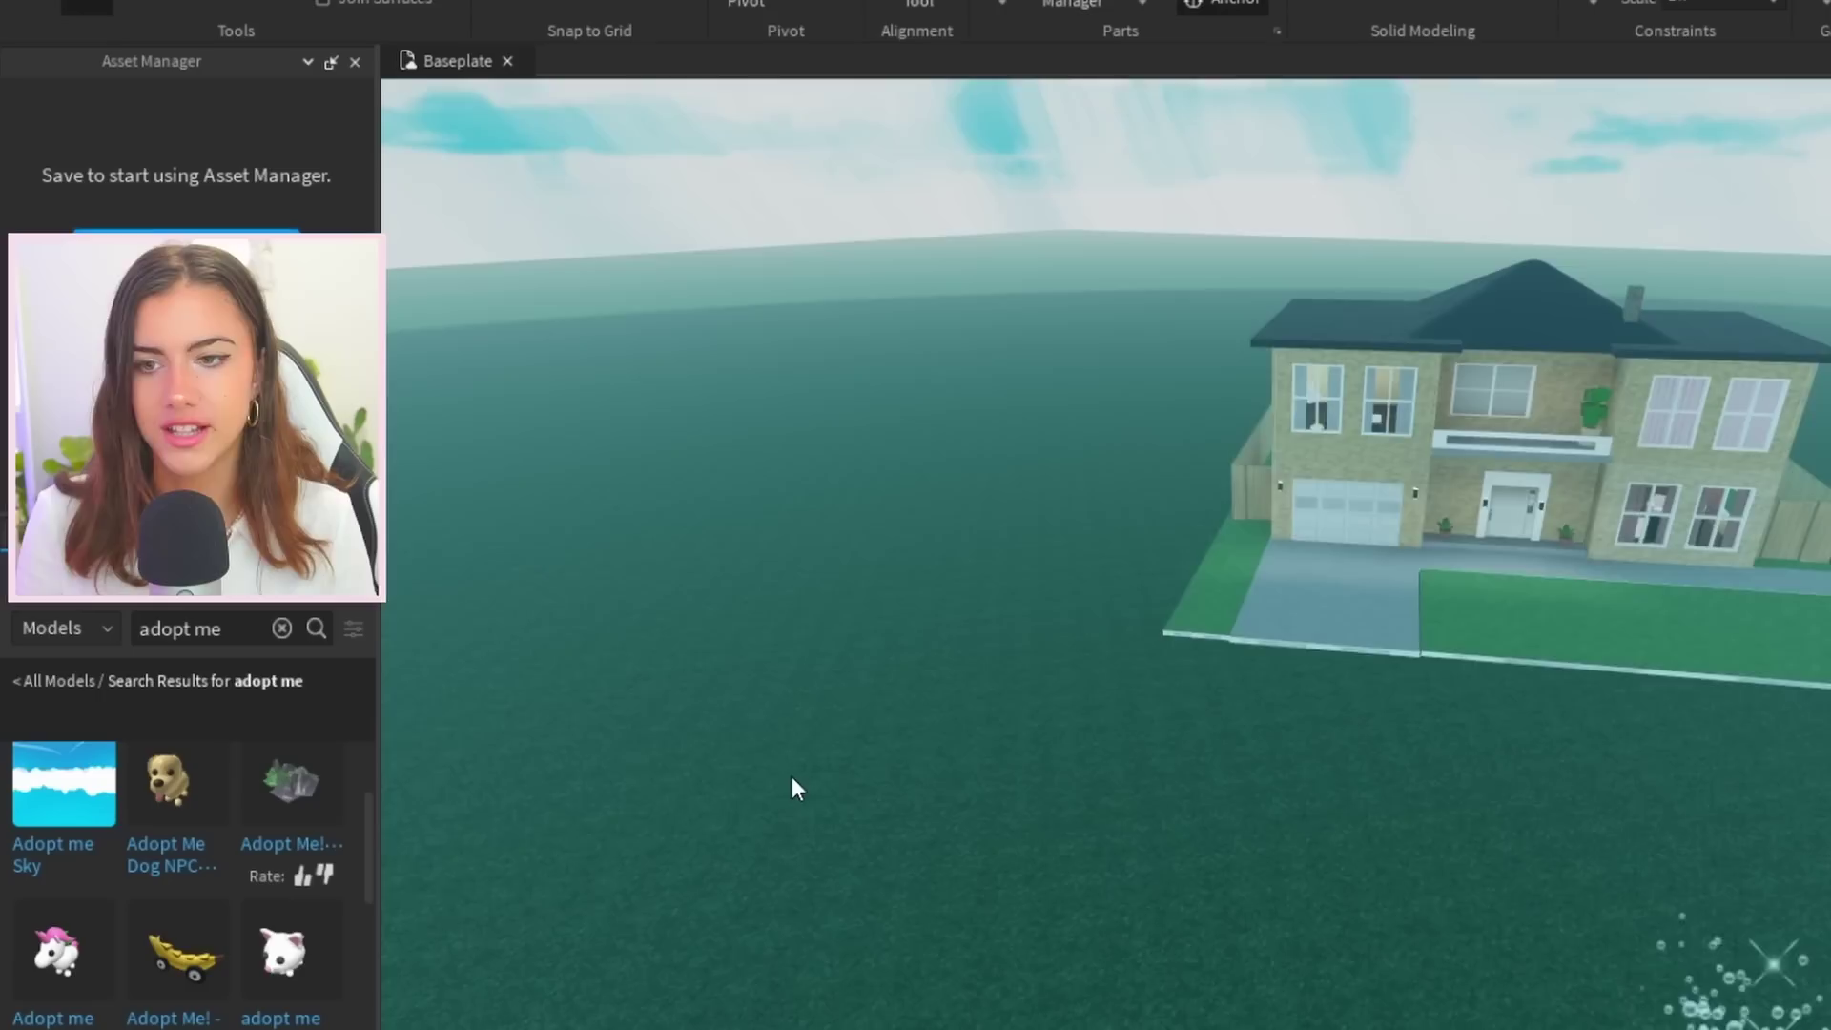
scroll(791, 776, "down", 5)
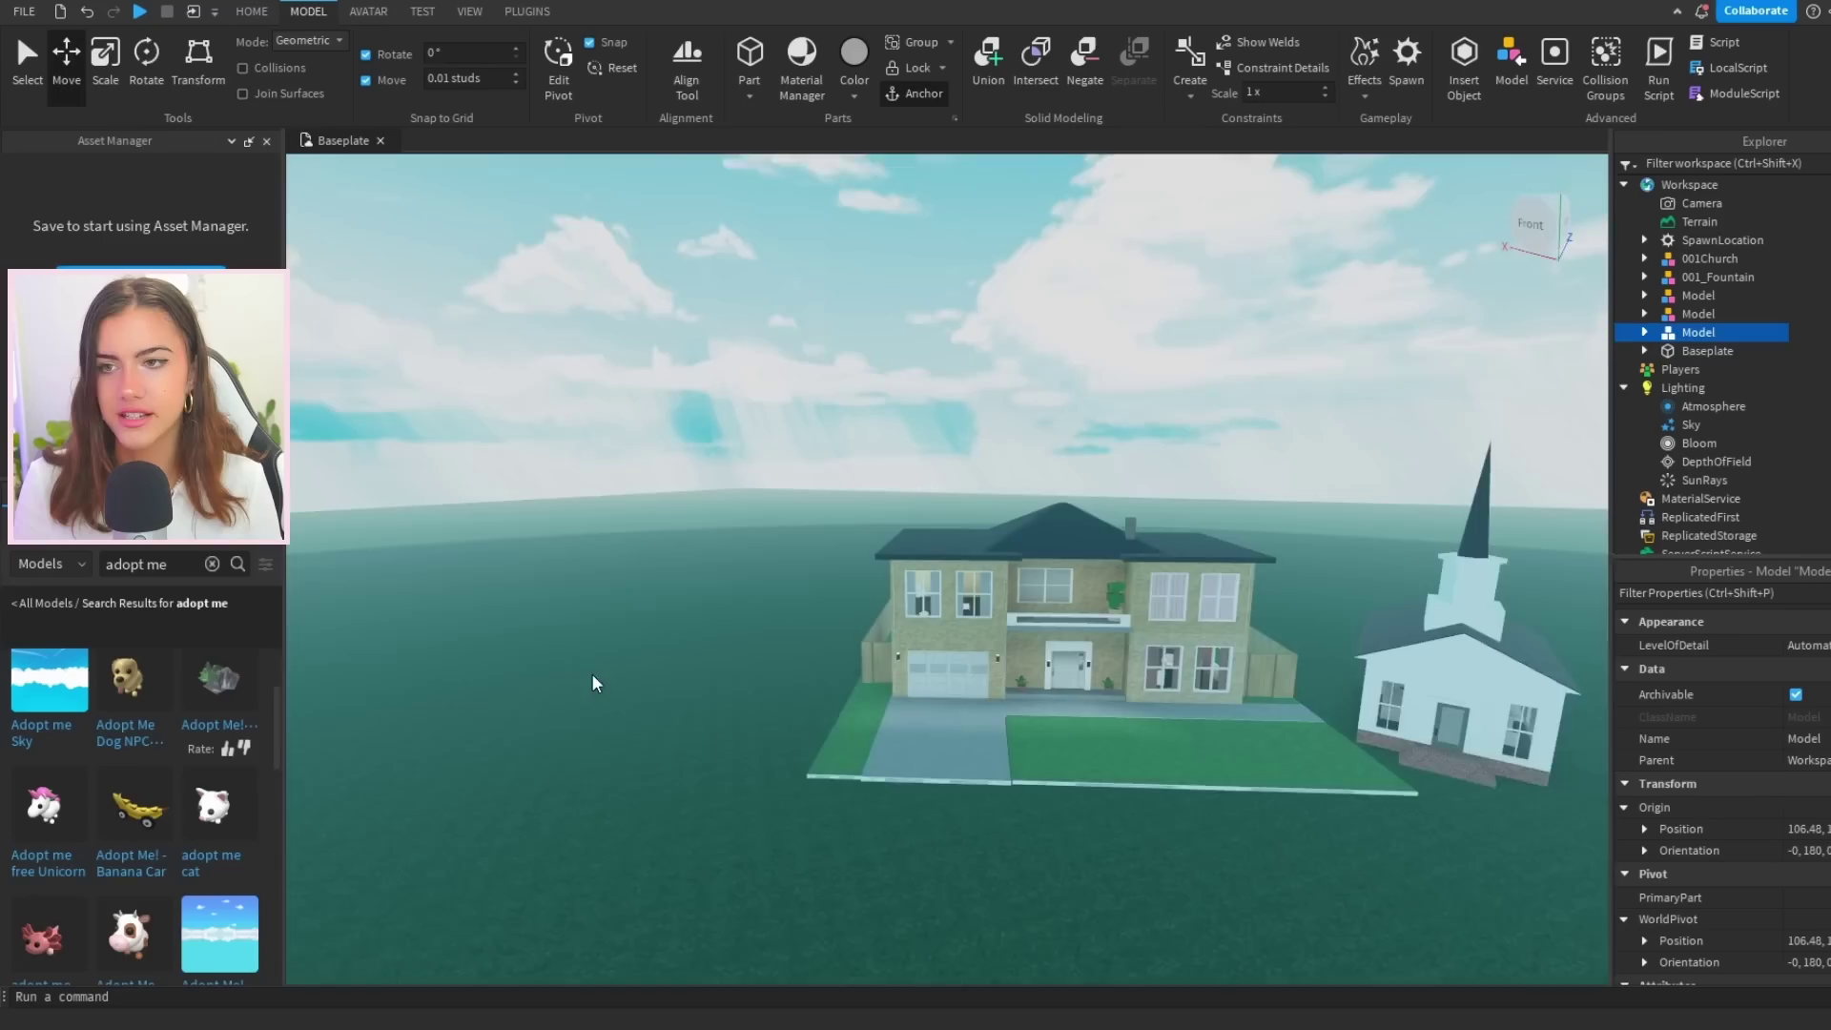
right_click_drag(792, 776, 791, 776)
key("f")
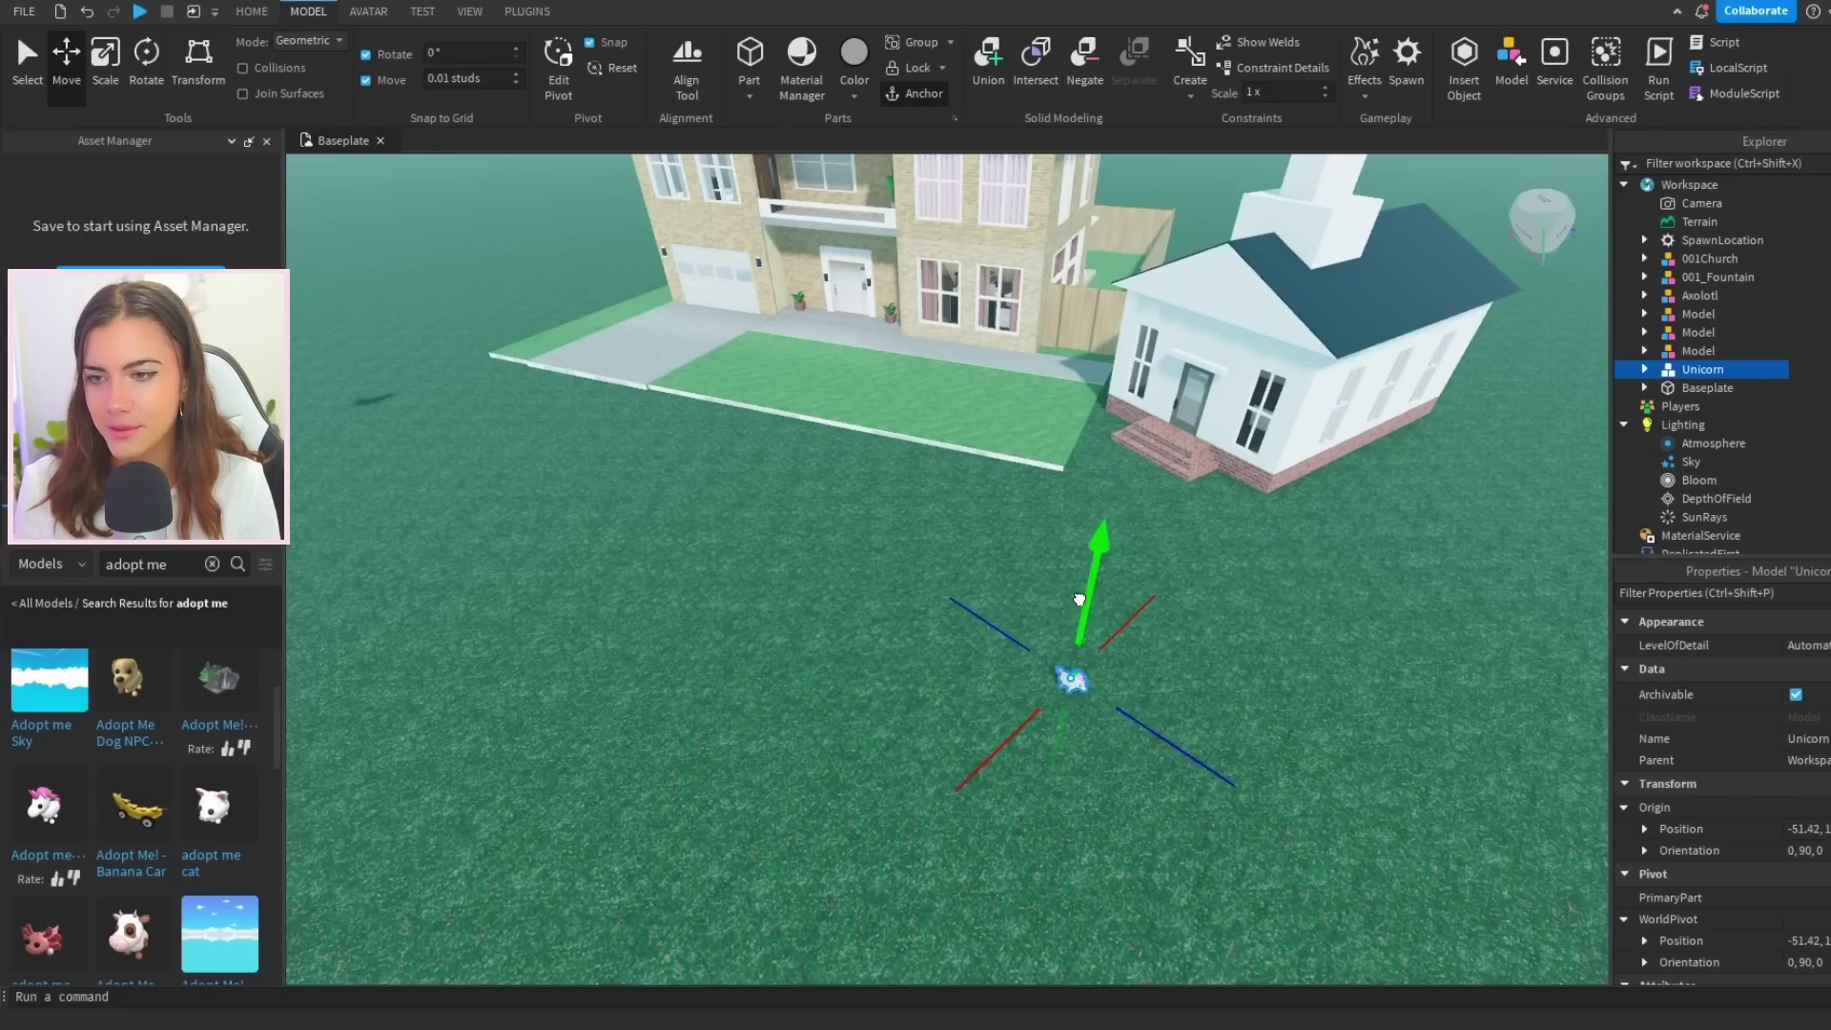
scroll(1064, 663, "down", 5)
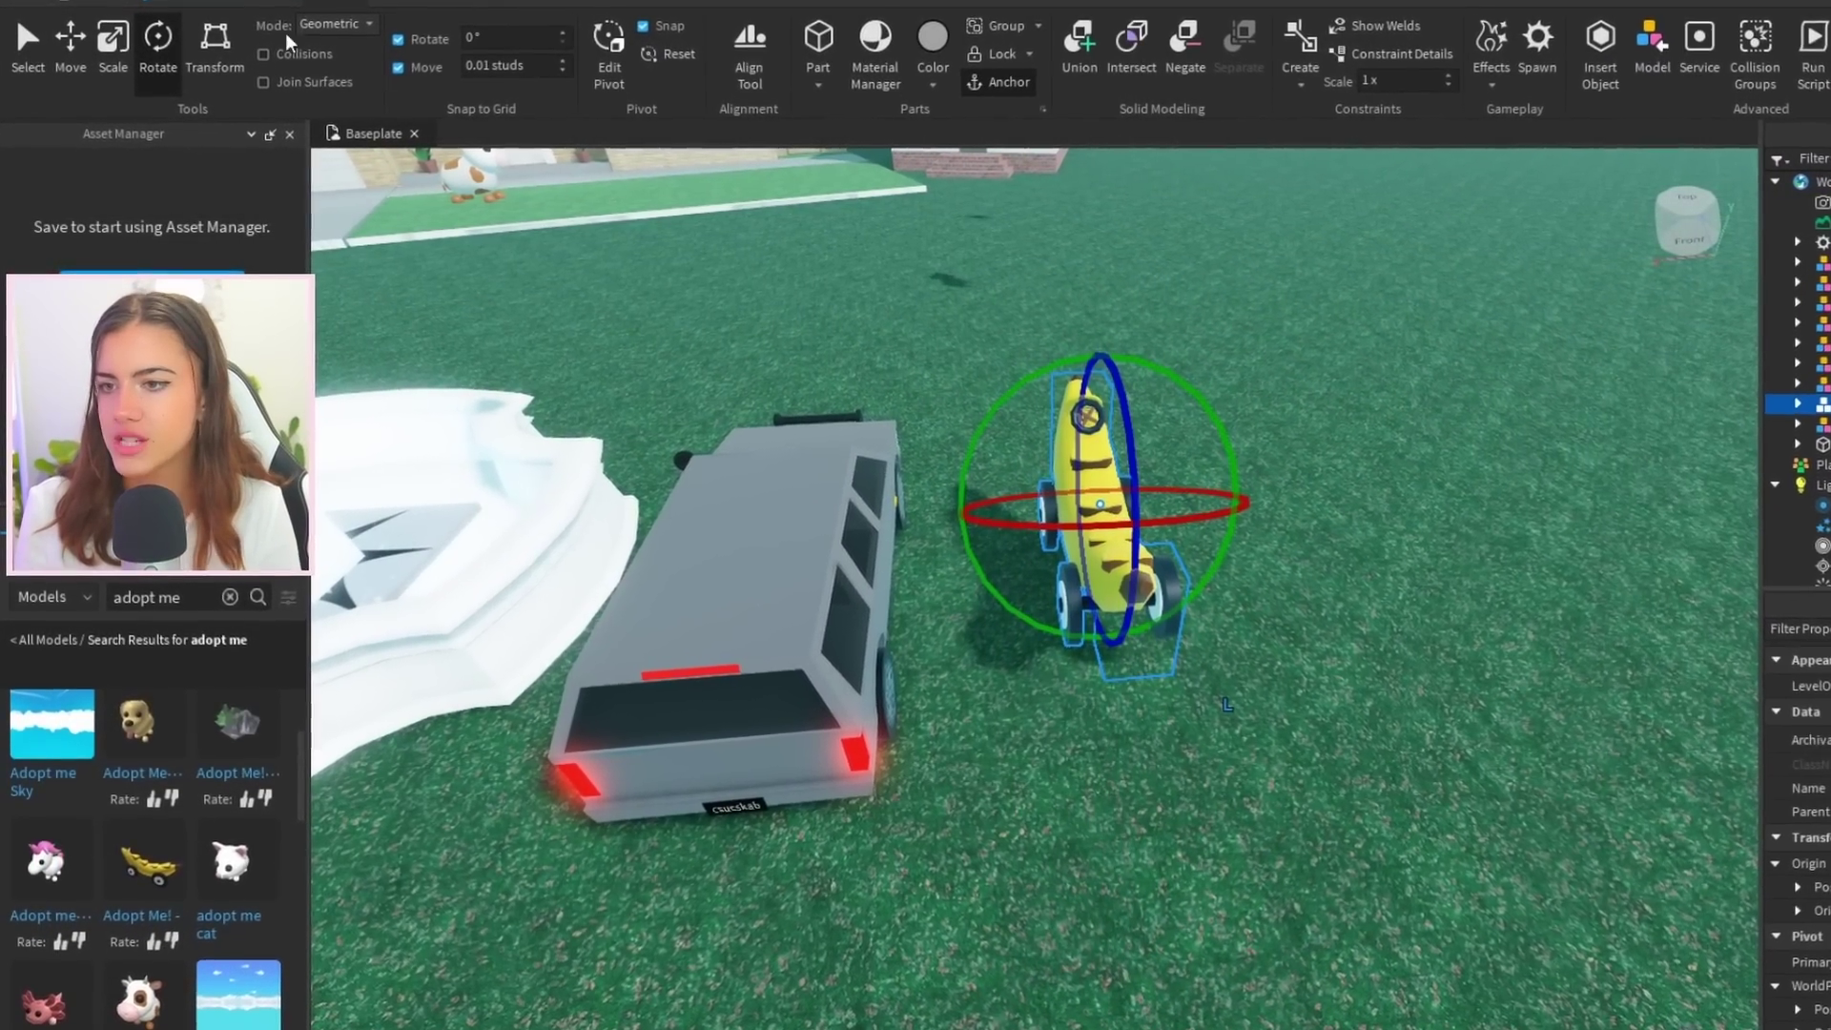
Line up the banana car and the Adopt Me train with the parked cars, and inspect the train's parts.
left_click(71, 38)
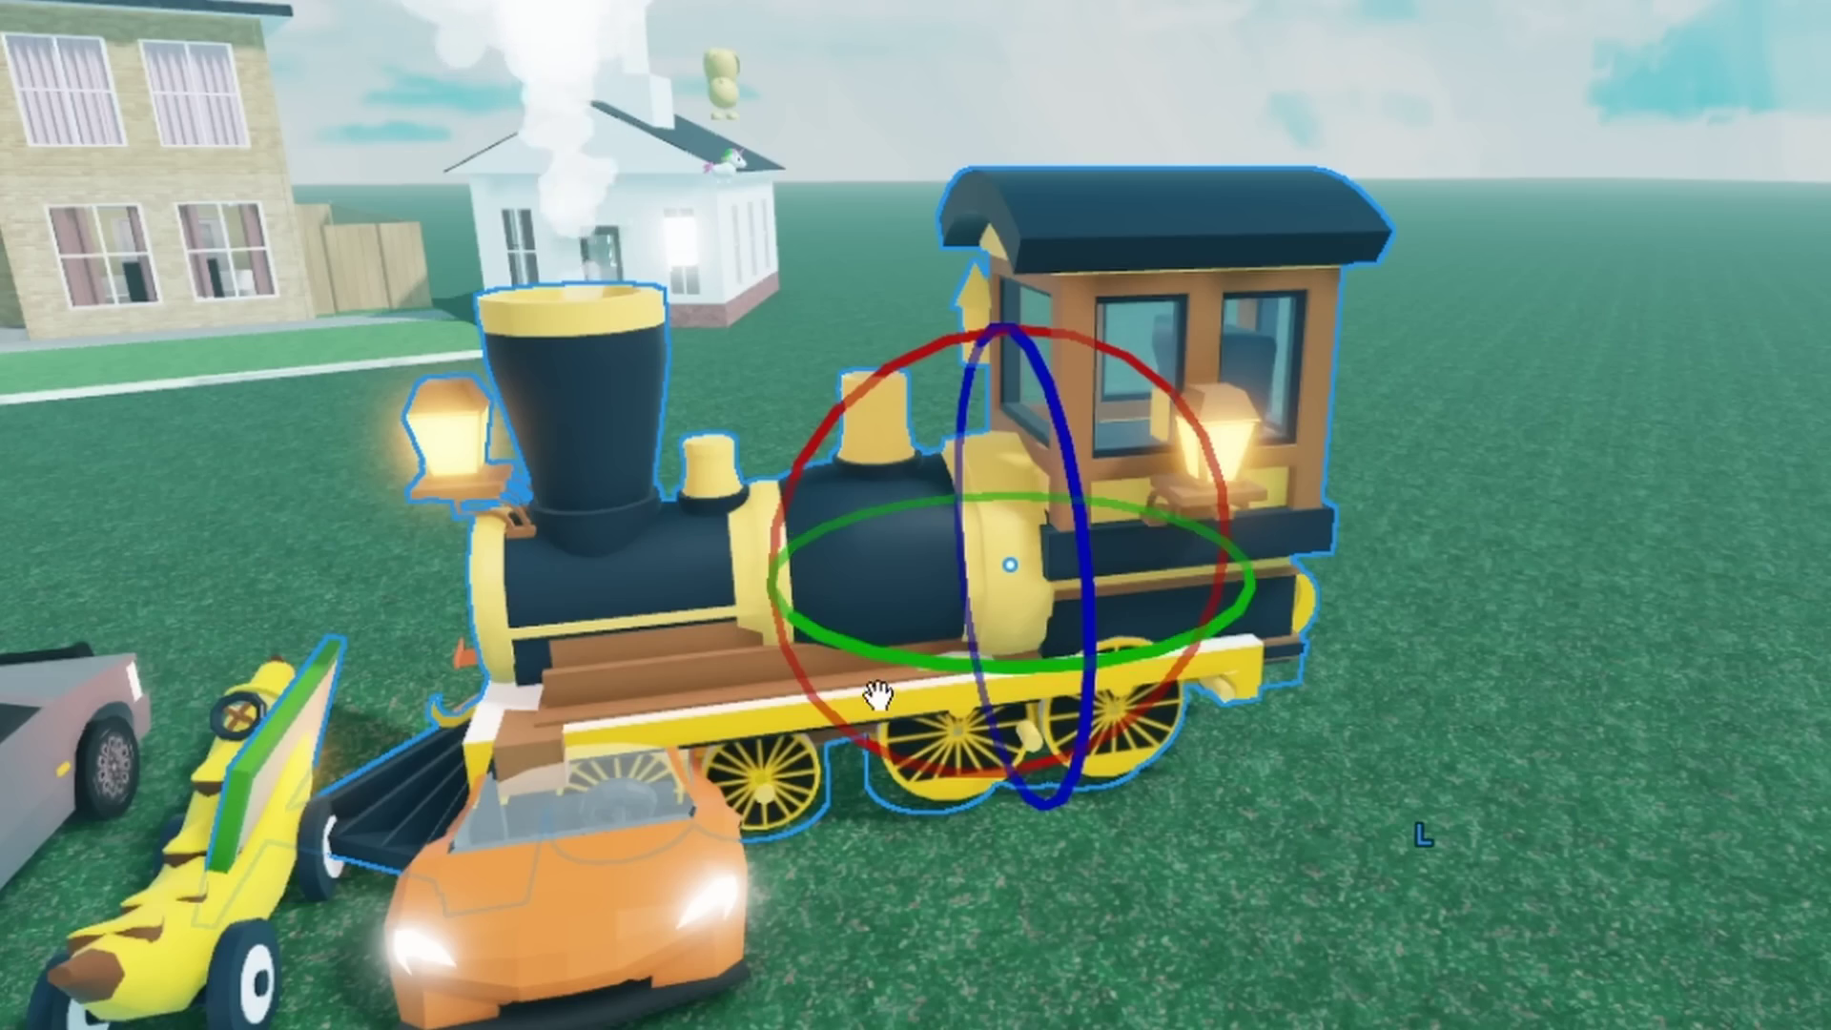
left_click_drag(1030, 658, 1057, 701)
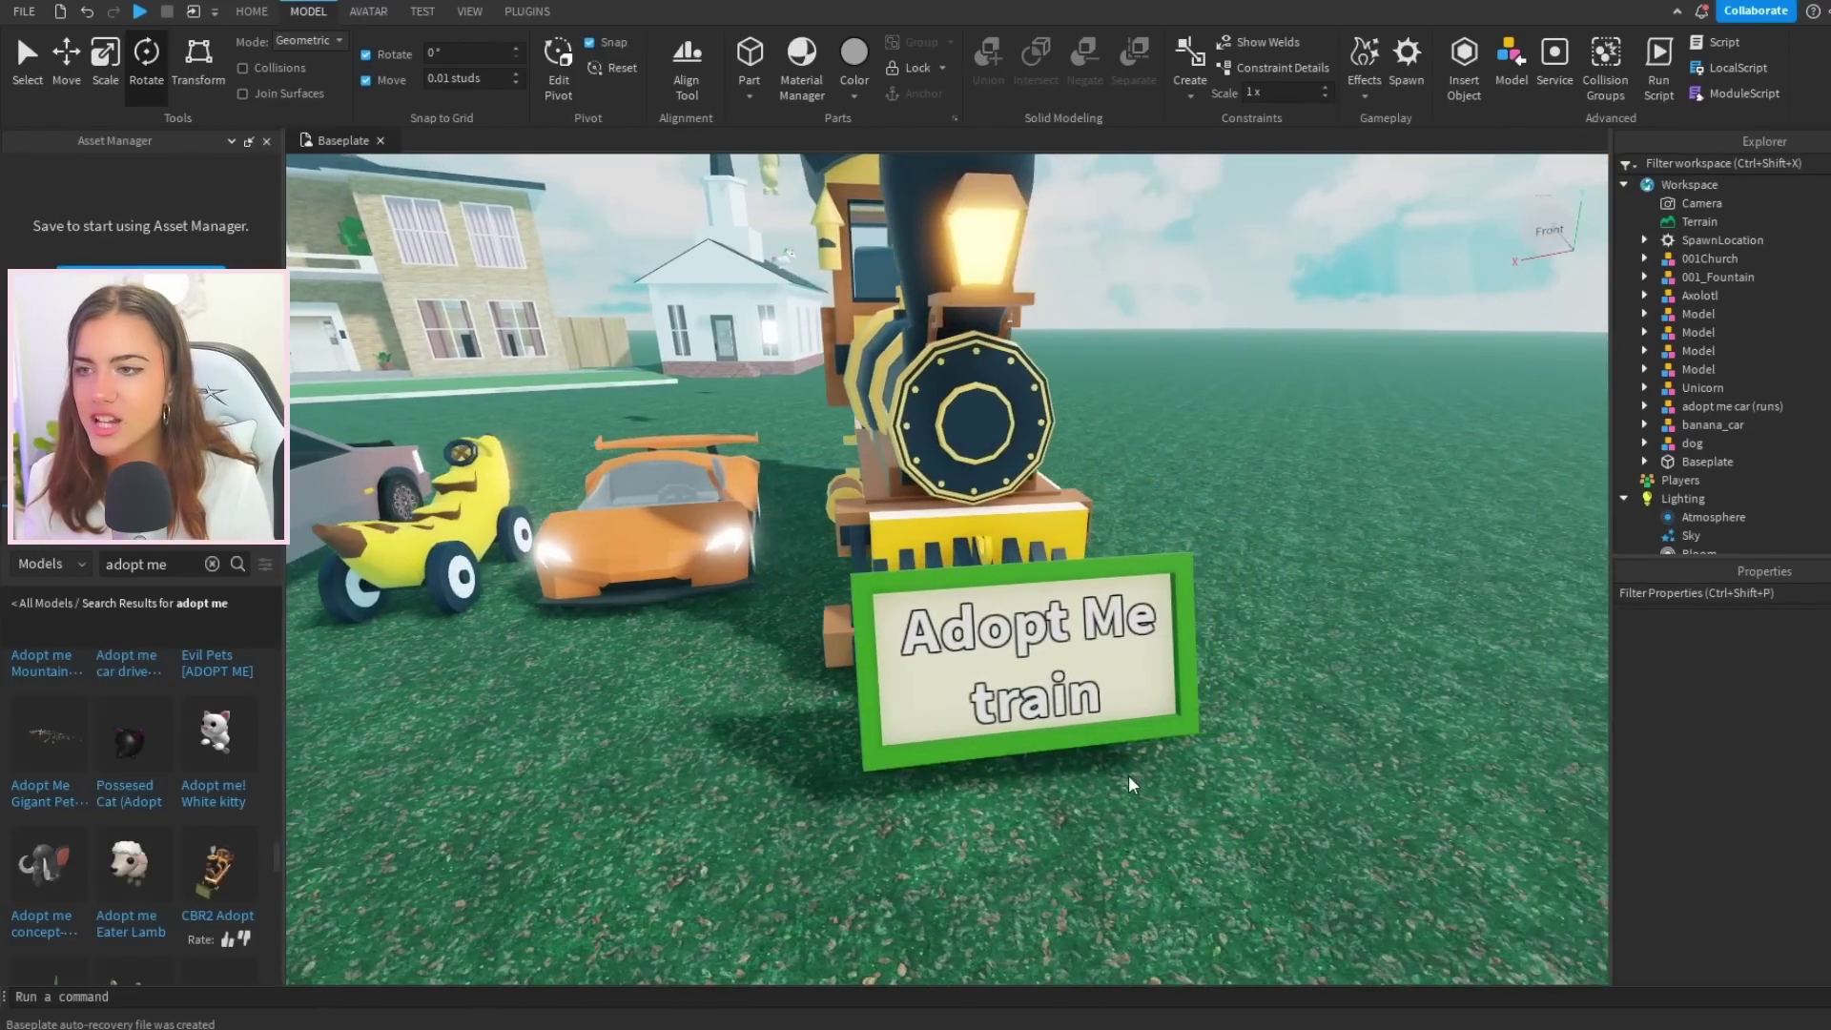
left_click(1018, 717)
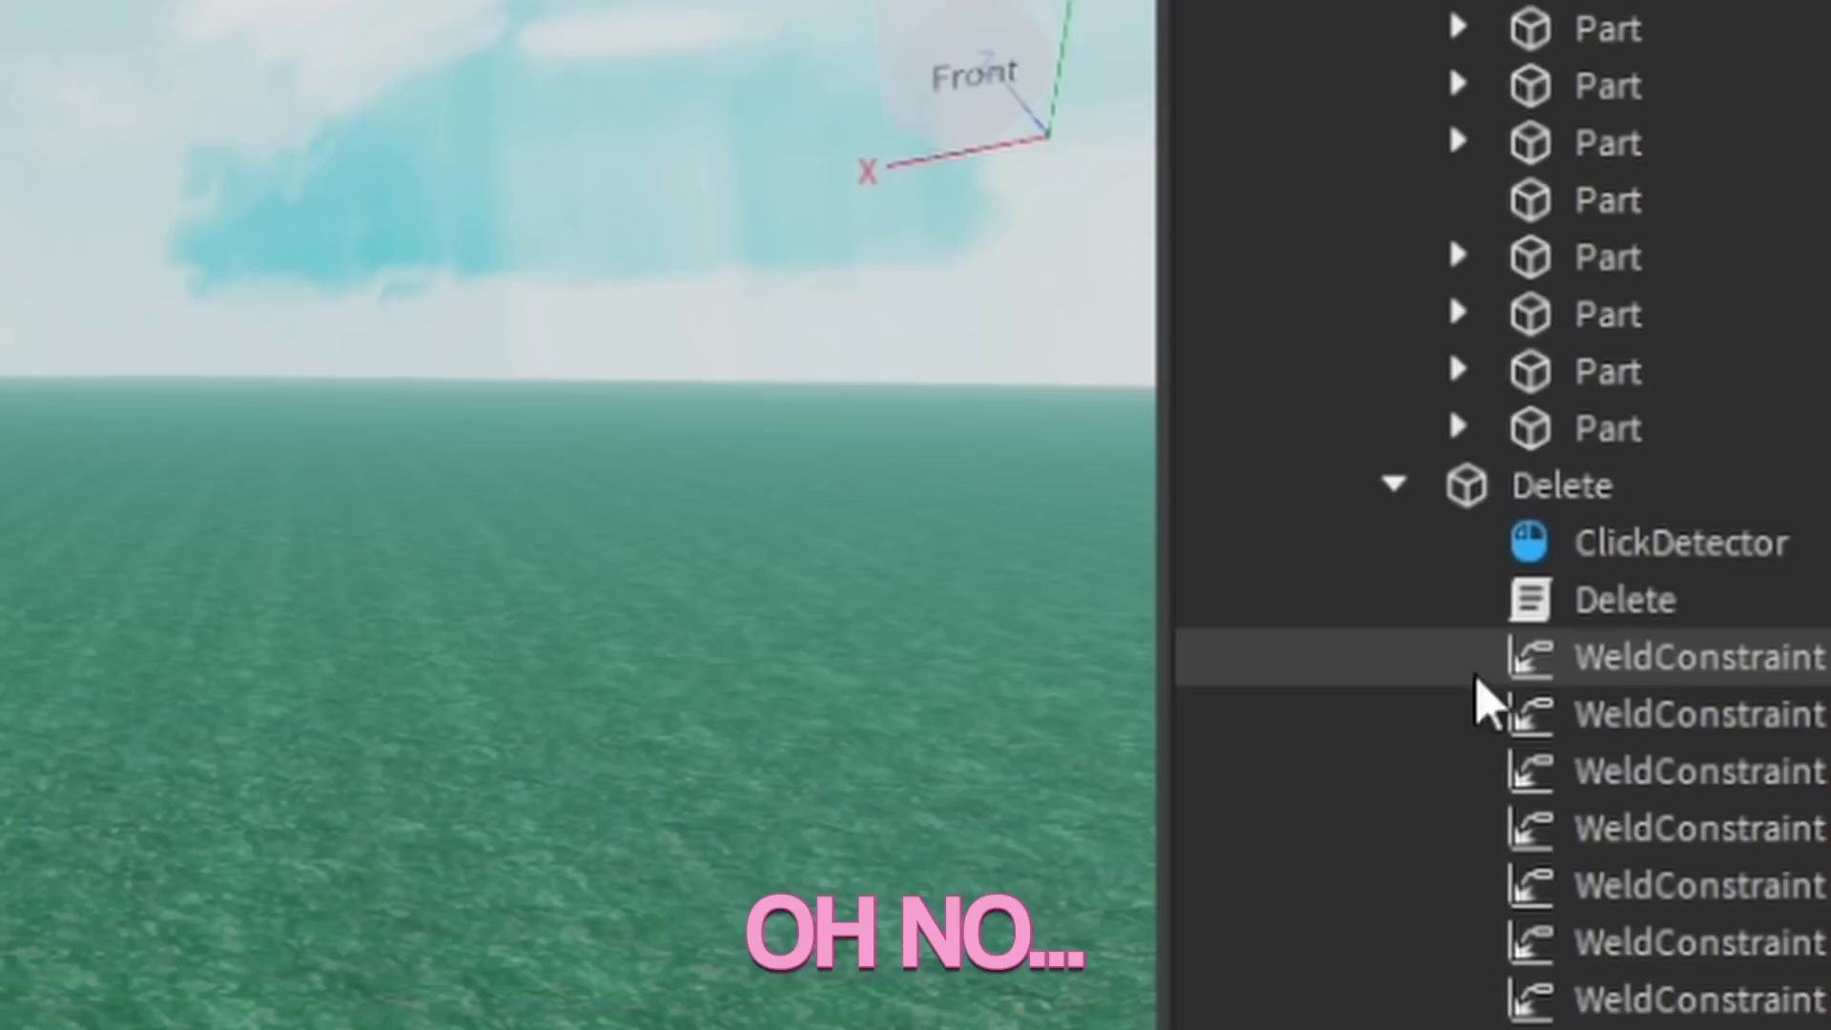
scroll(1526, 705, "down", 5)
scroll(1464, 606, "down", 2)
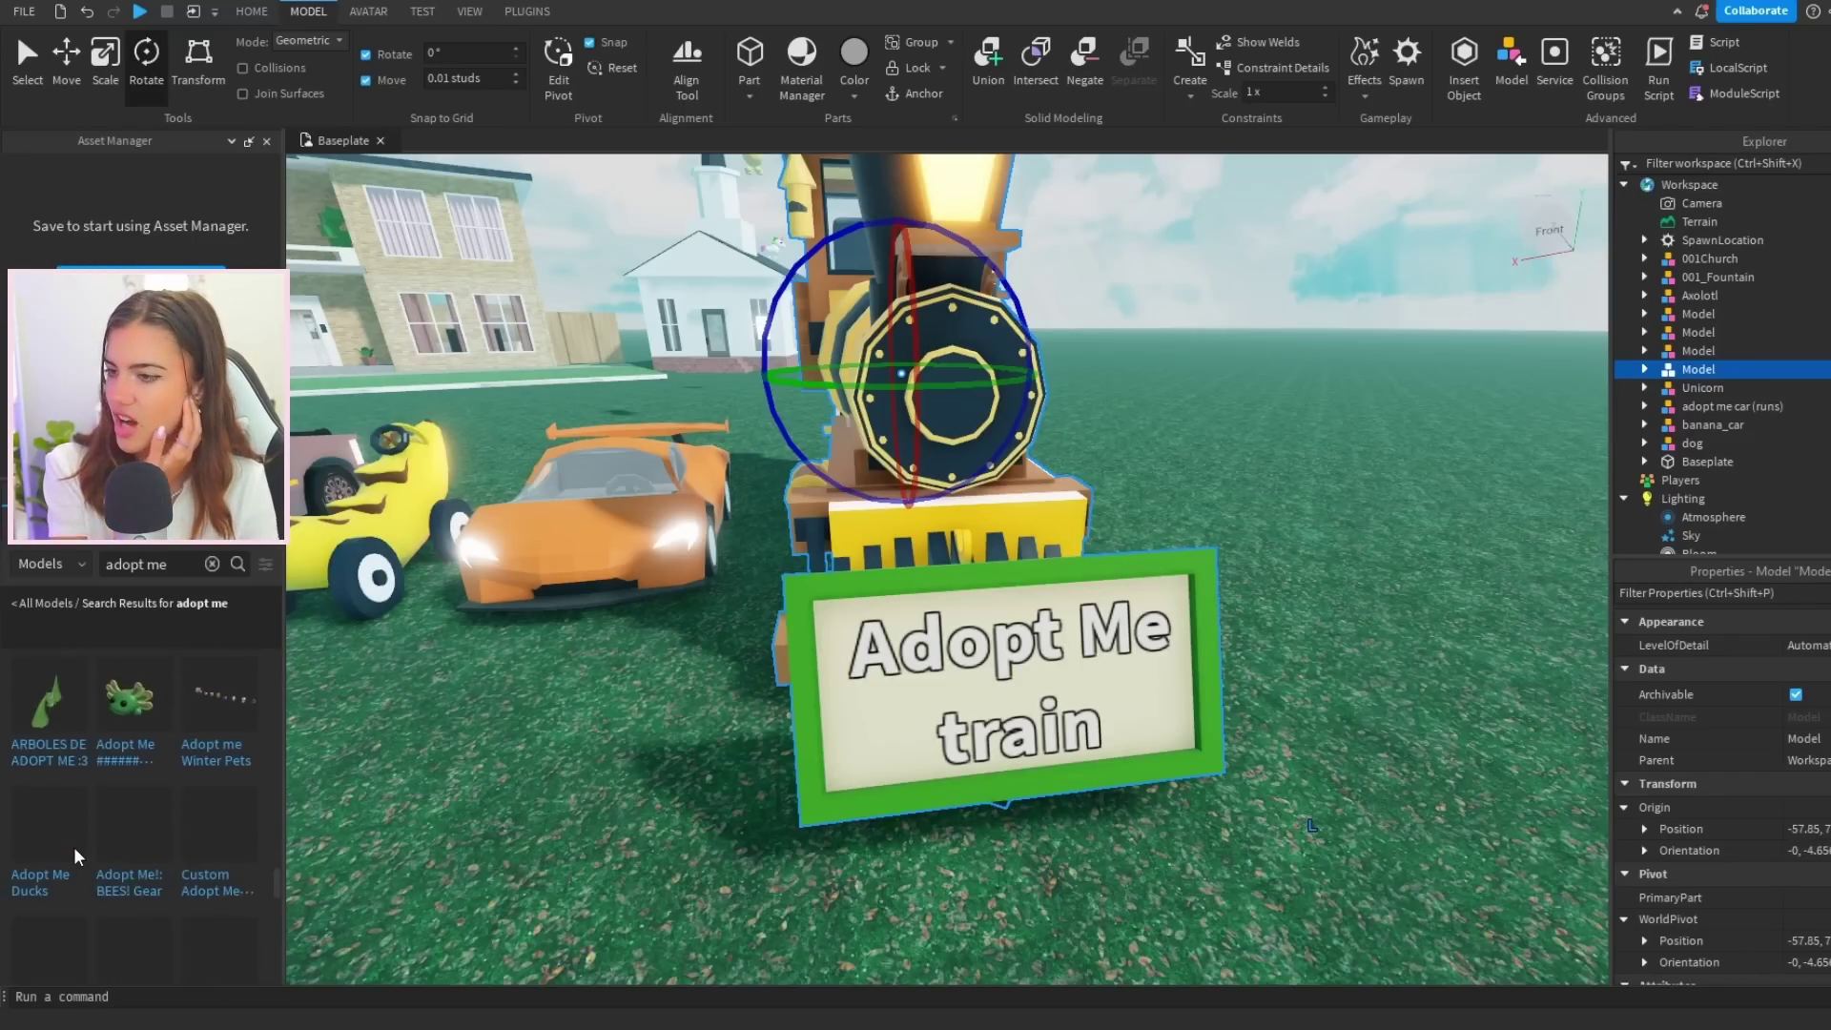
Place the Adopt Me house on the grass beside the driveway and the Strawberry Tree near the church.
scroll(101, 863, "down", 3)
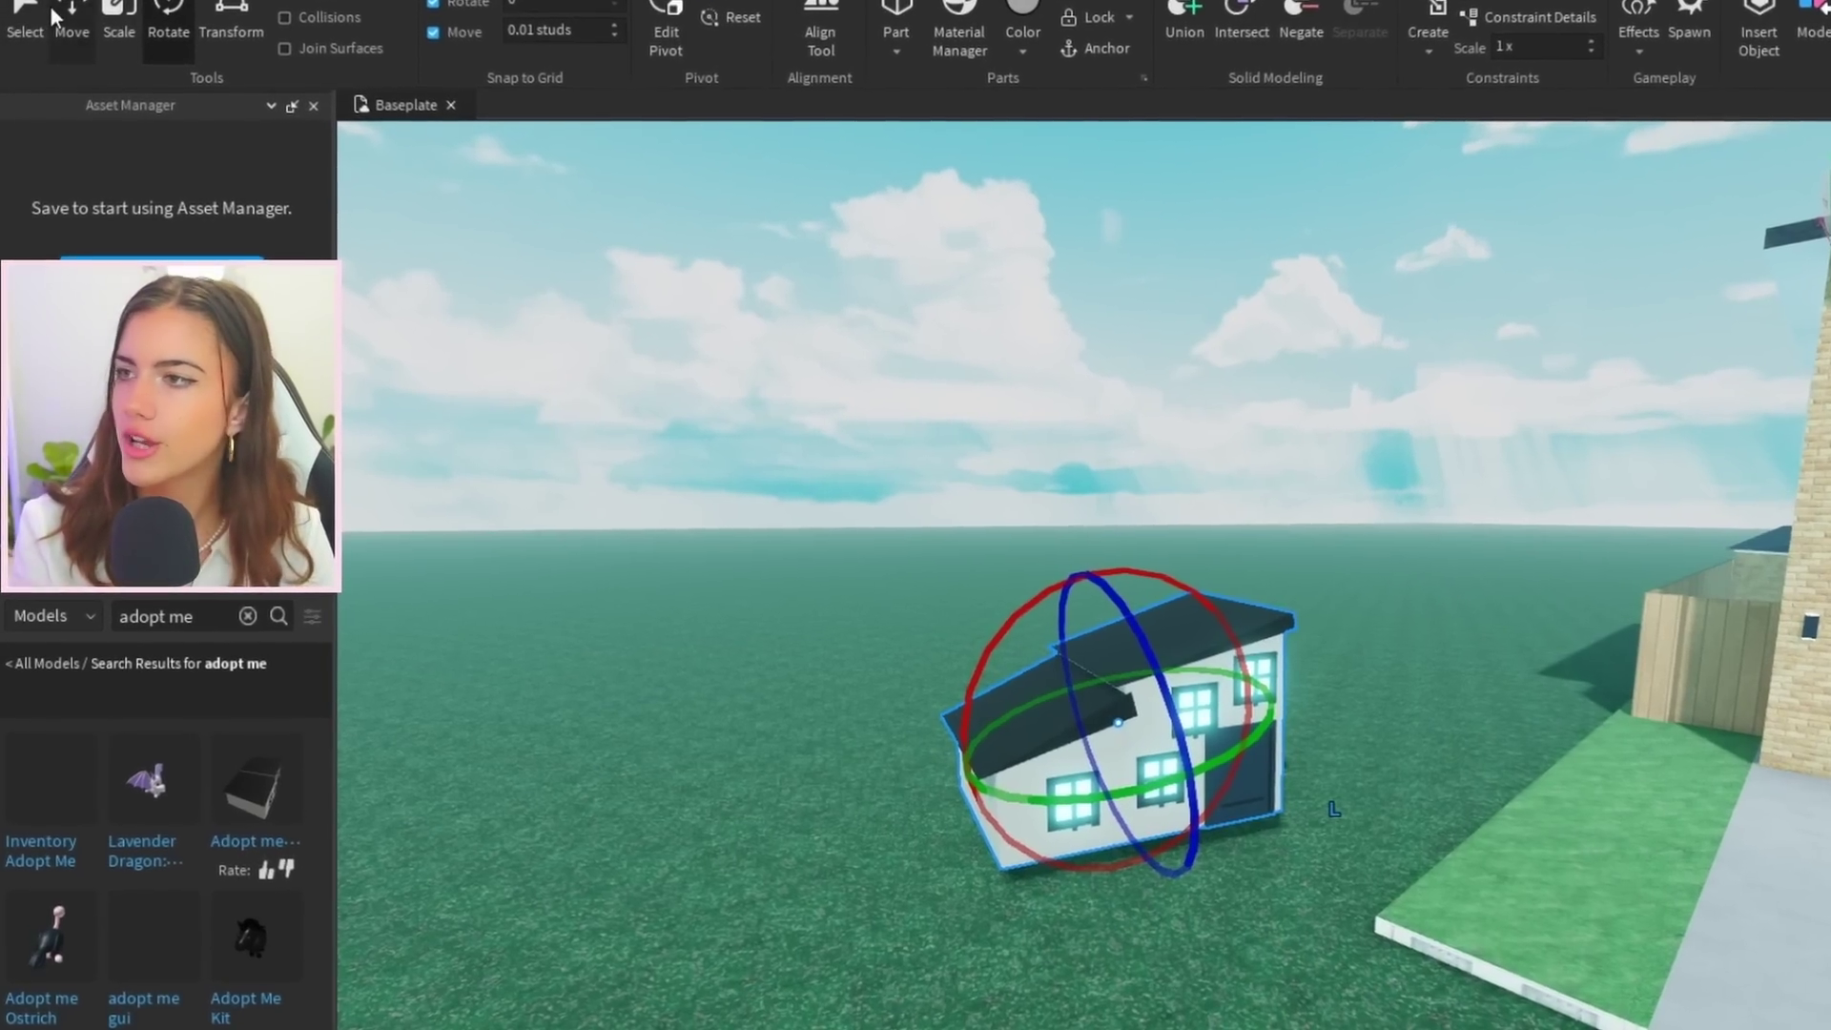
key("ctrl+2")
left_click_drag(1292, 620, 1156, 572)
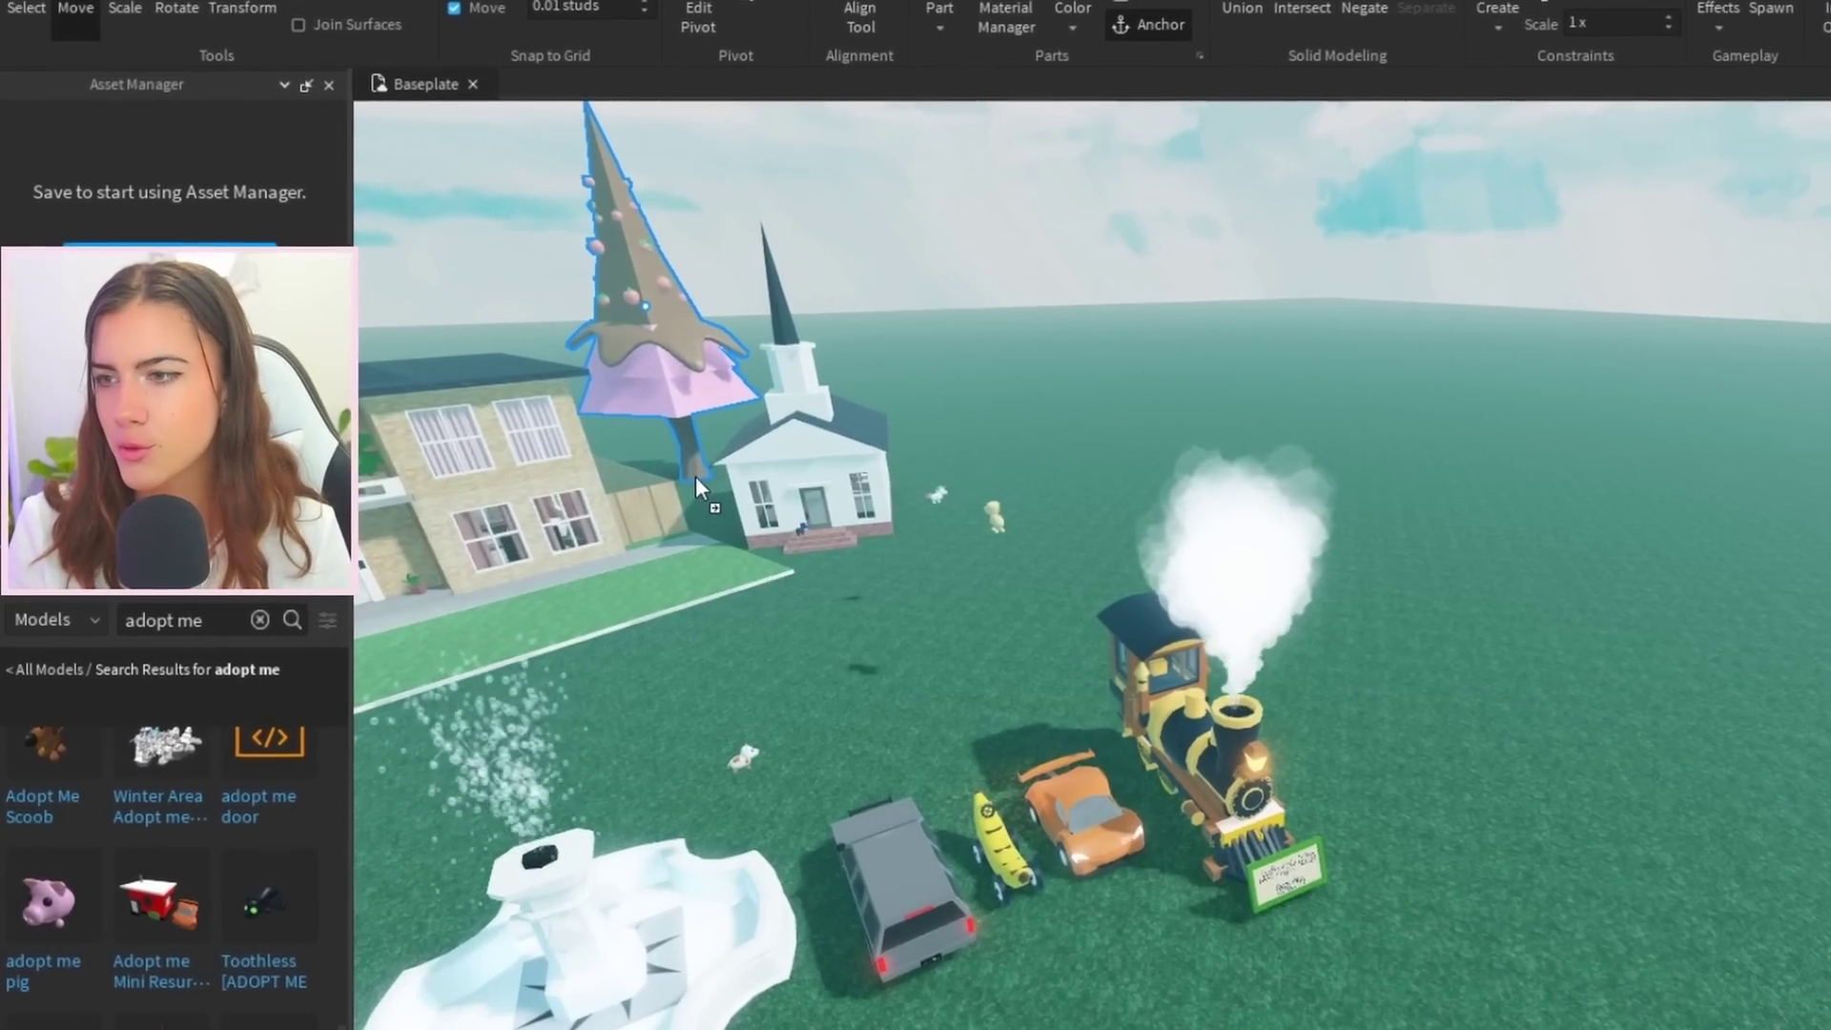
left_click(1123, 364)
scroll(1135, 366, "down", 5)
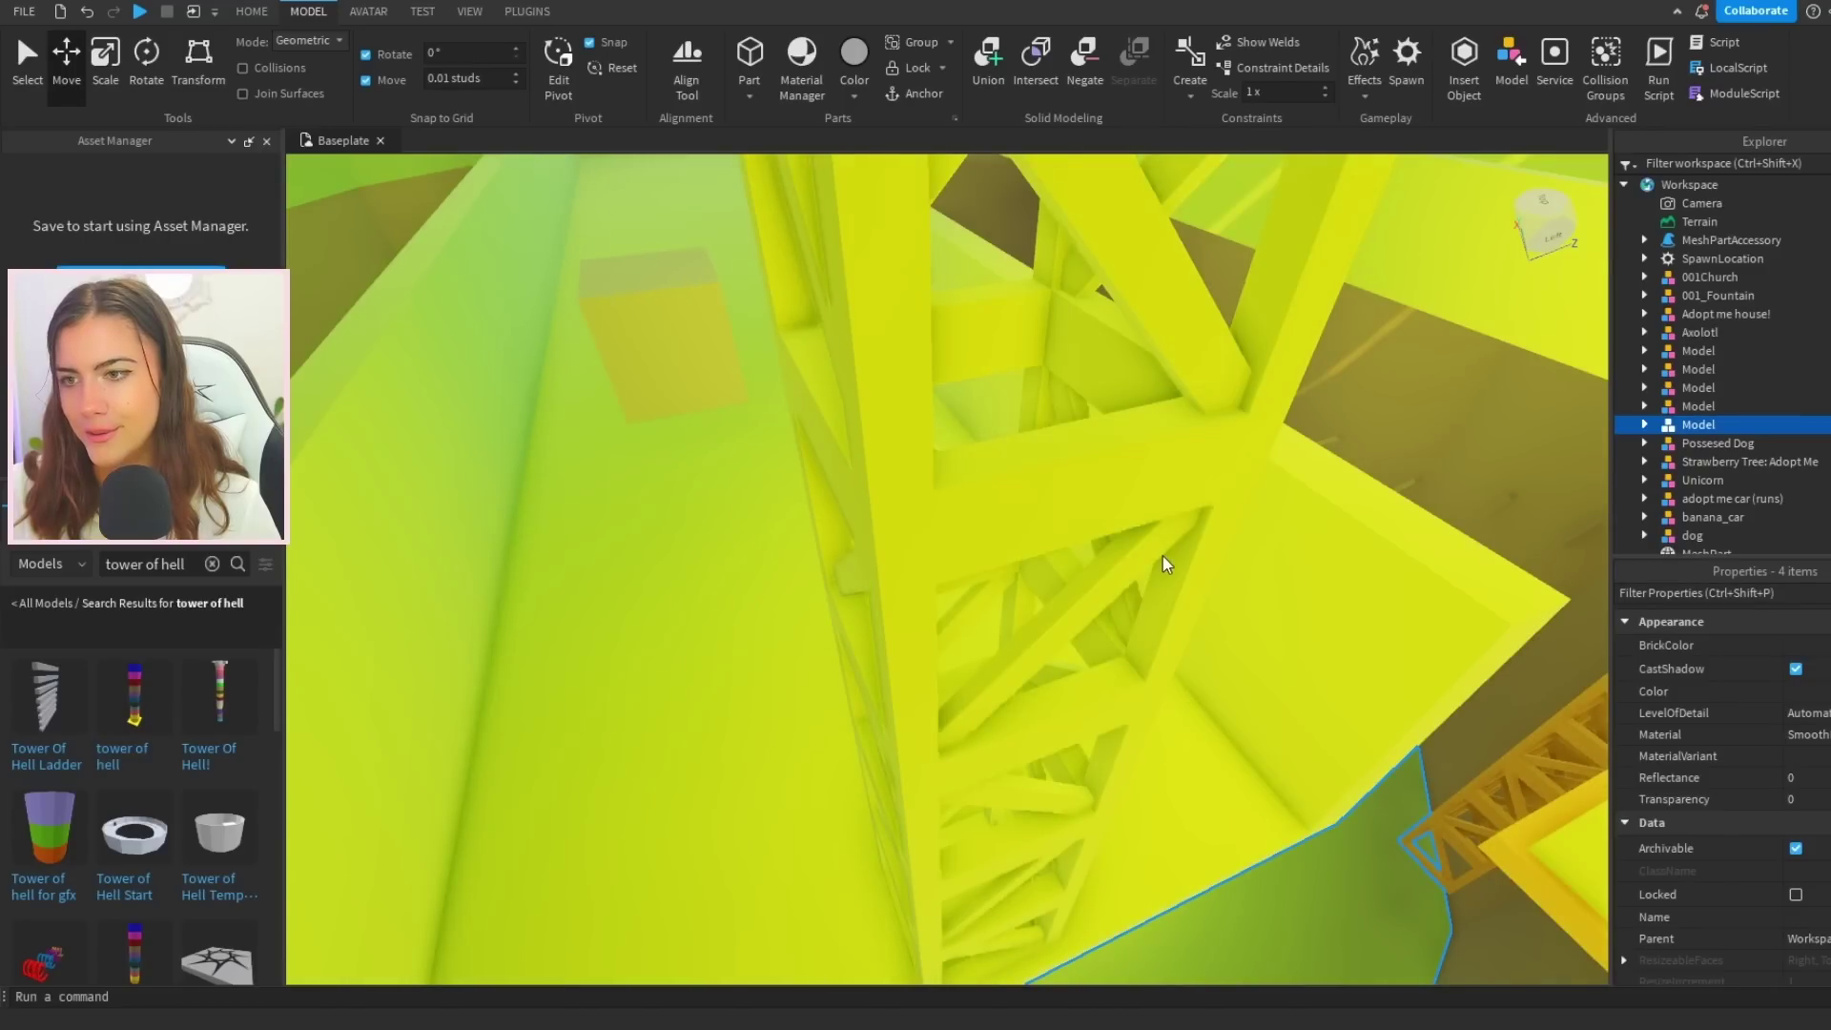
Examine the Tower of Hell model from several sides and the brick house's front entrance up close.
scroll(1082, 754, "up", 5)
scroll(1082, 754, "down", 5)
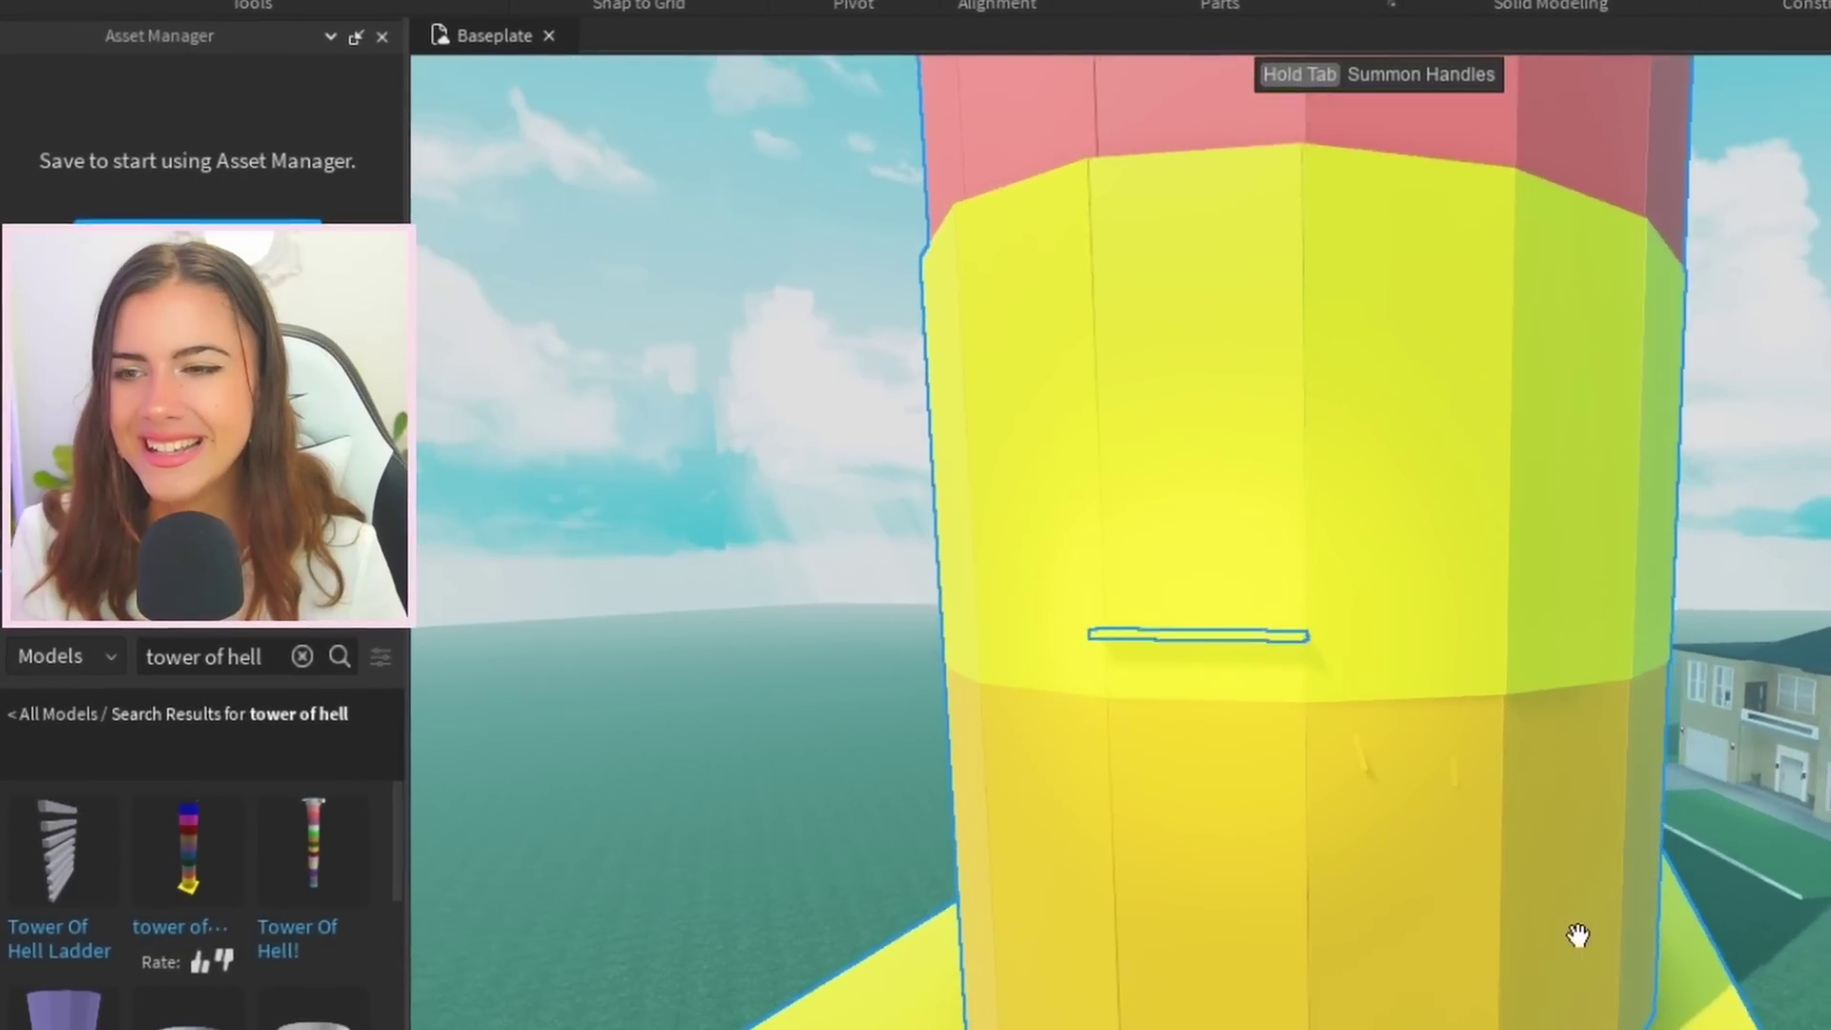
right_click_drag(1578, 934, 1605, 948)
scroll(1606, 948, "down", 5)
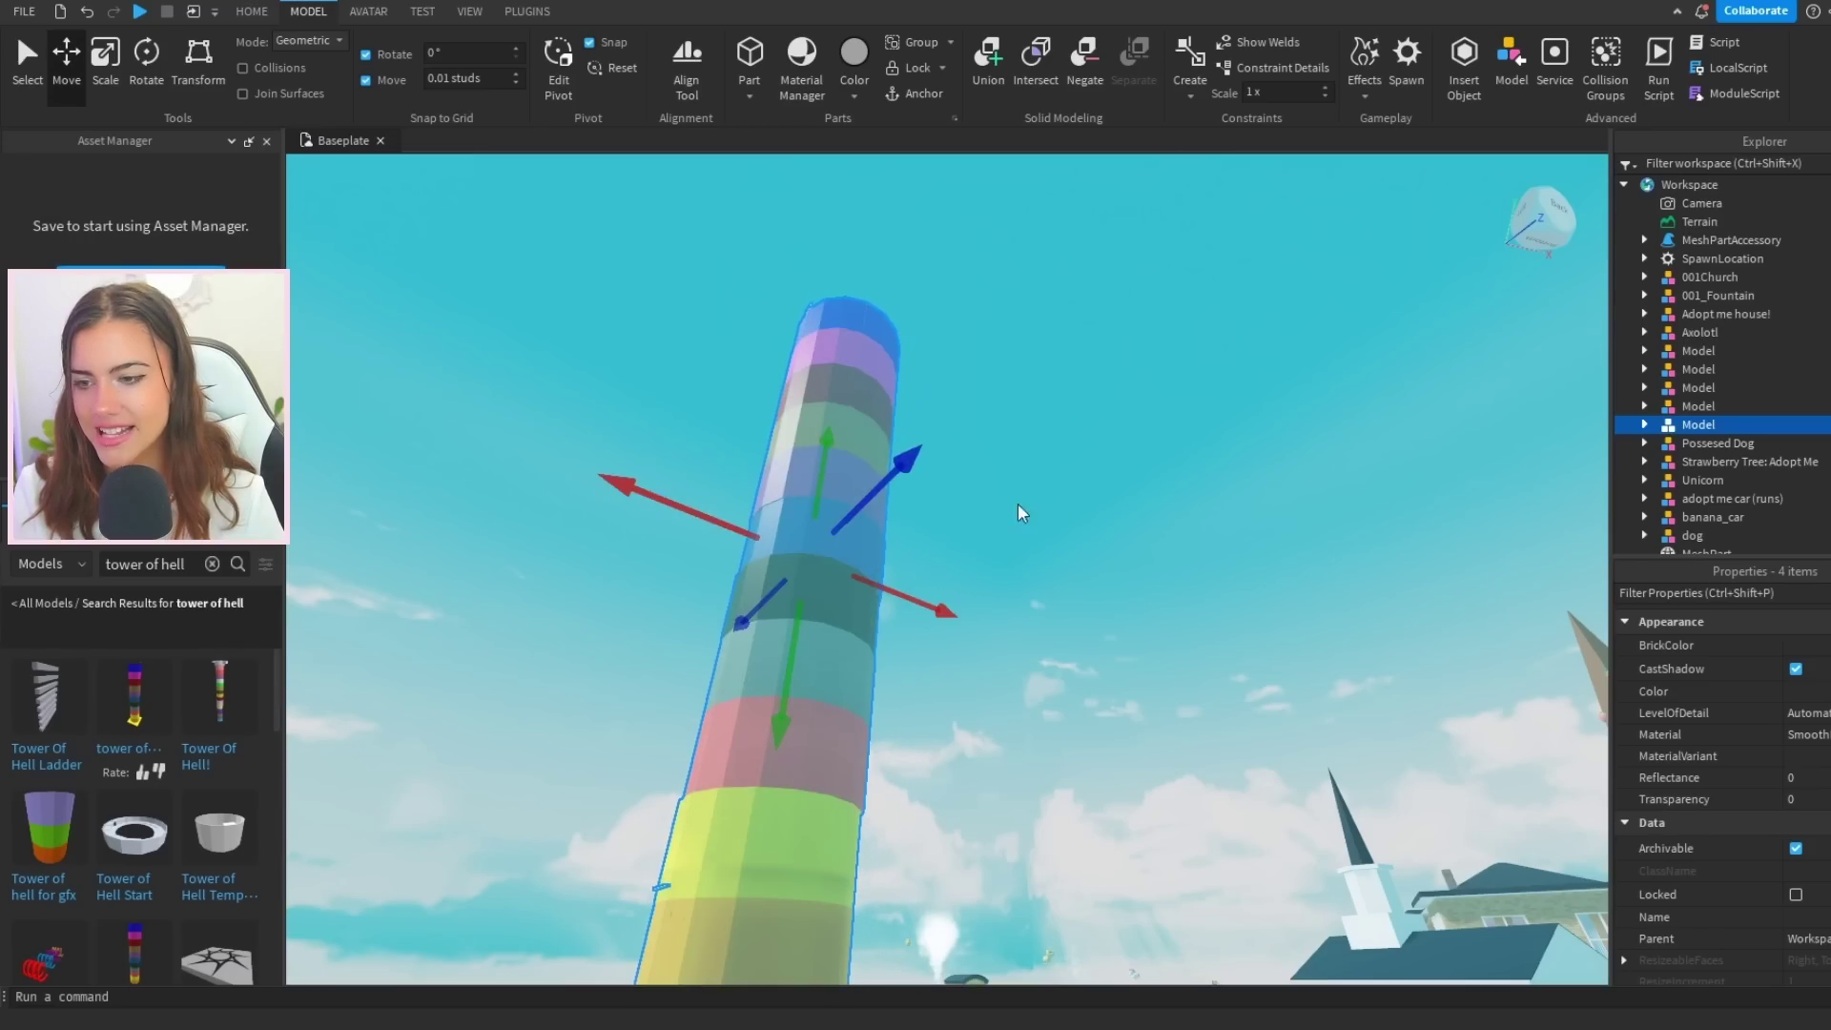
right_click_drag(1017, 501, 1079, 477)
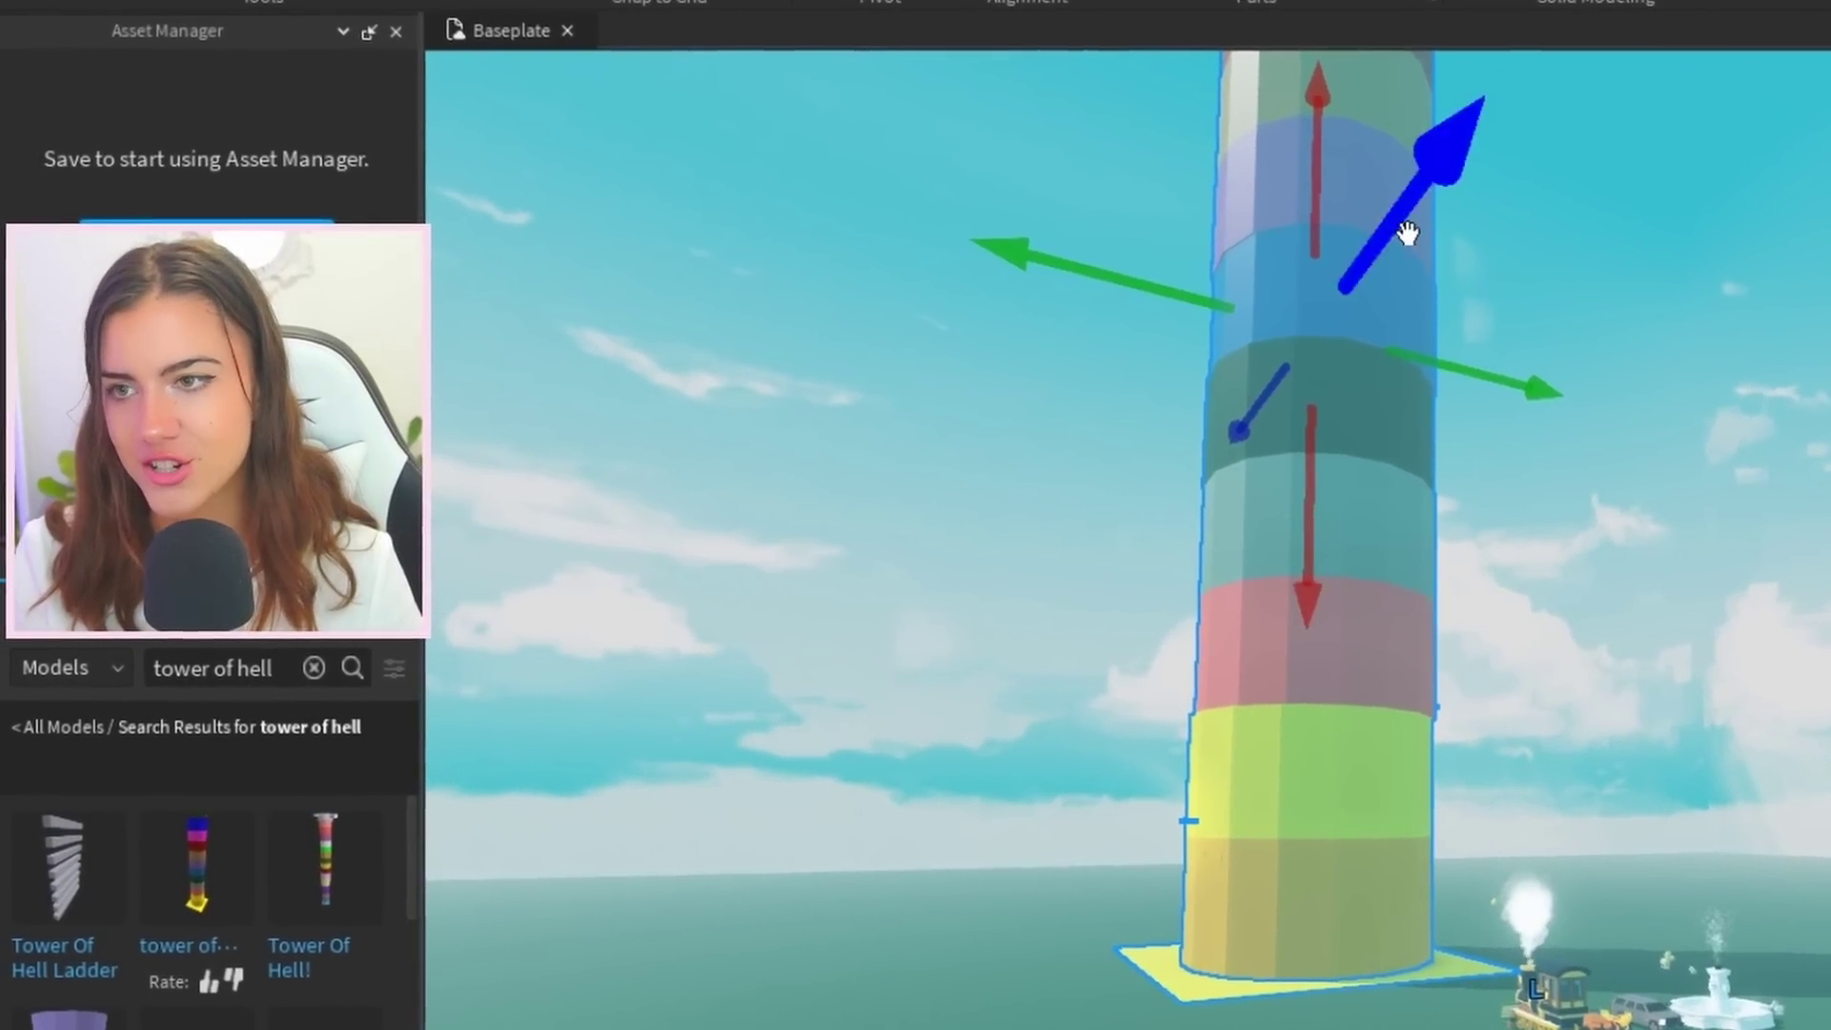
scroll(1332, 465, "down", 5)
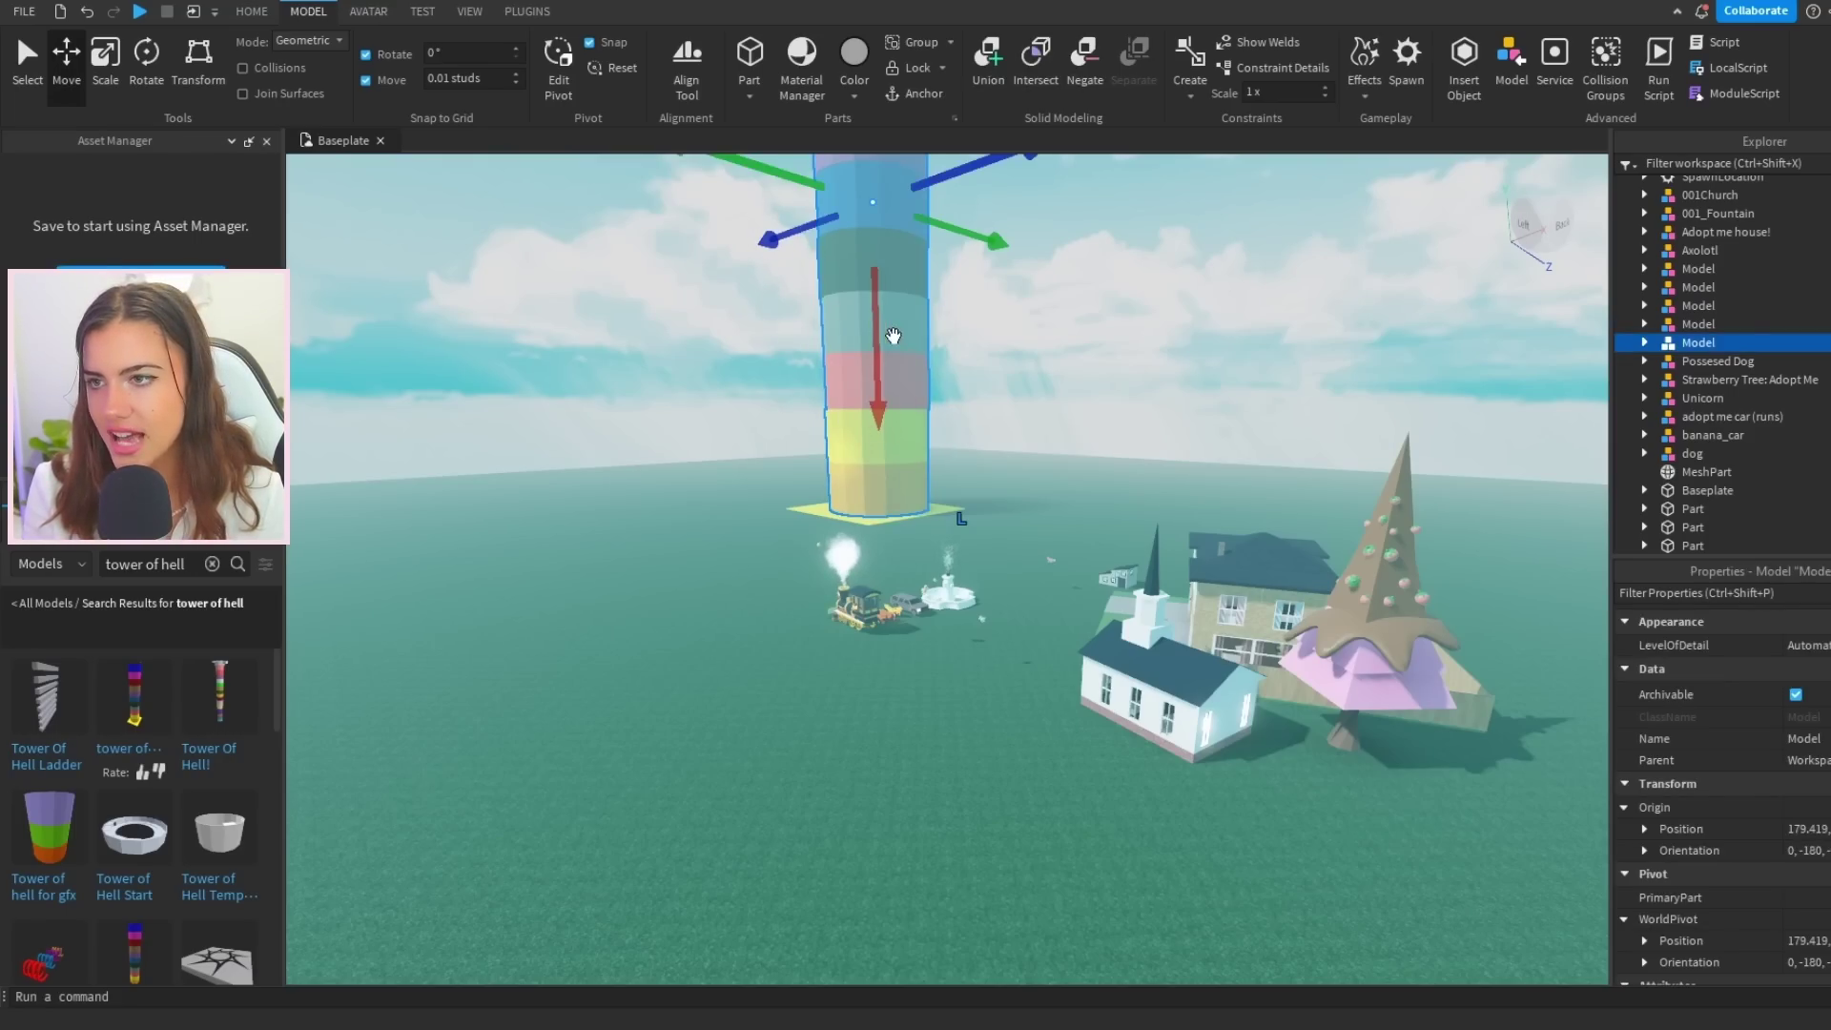
right_click_drag(892, 335, 857, 286)
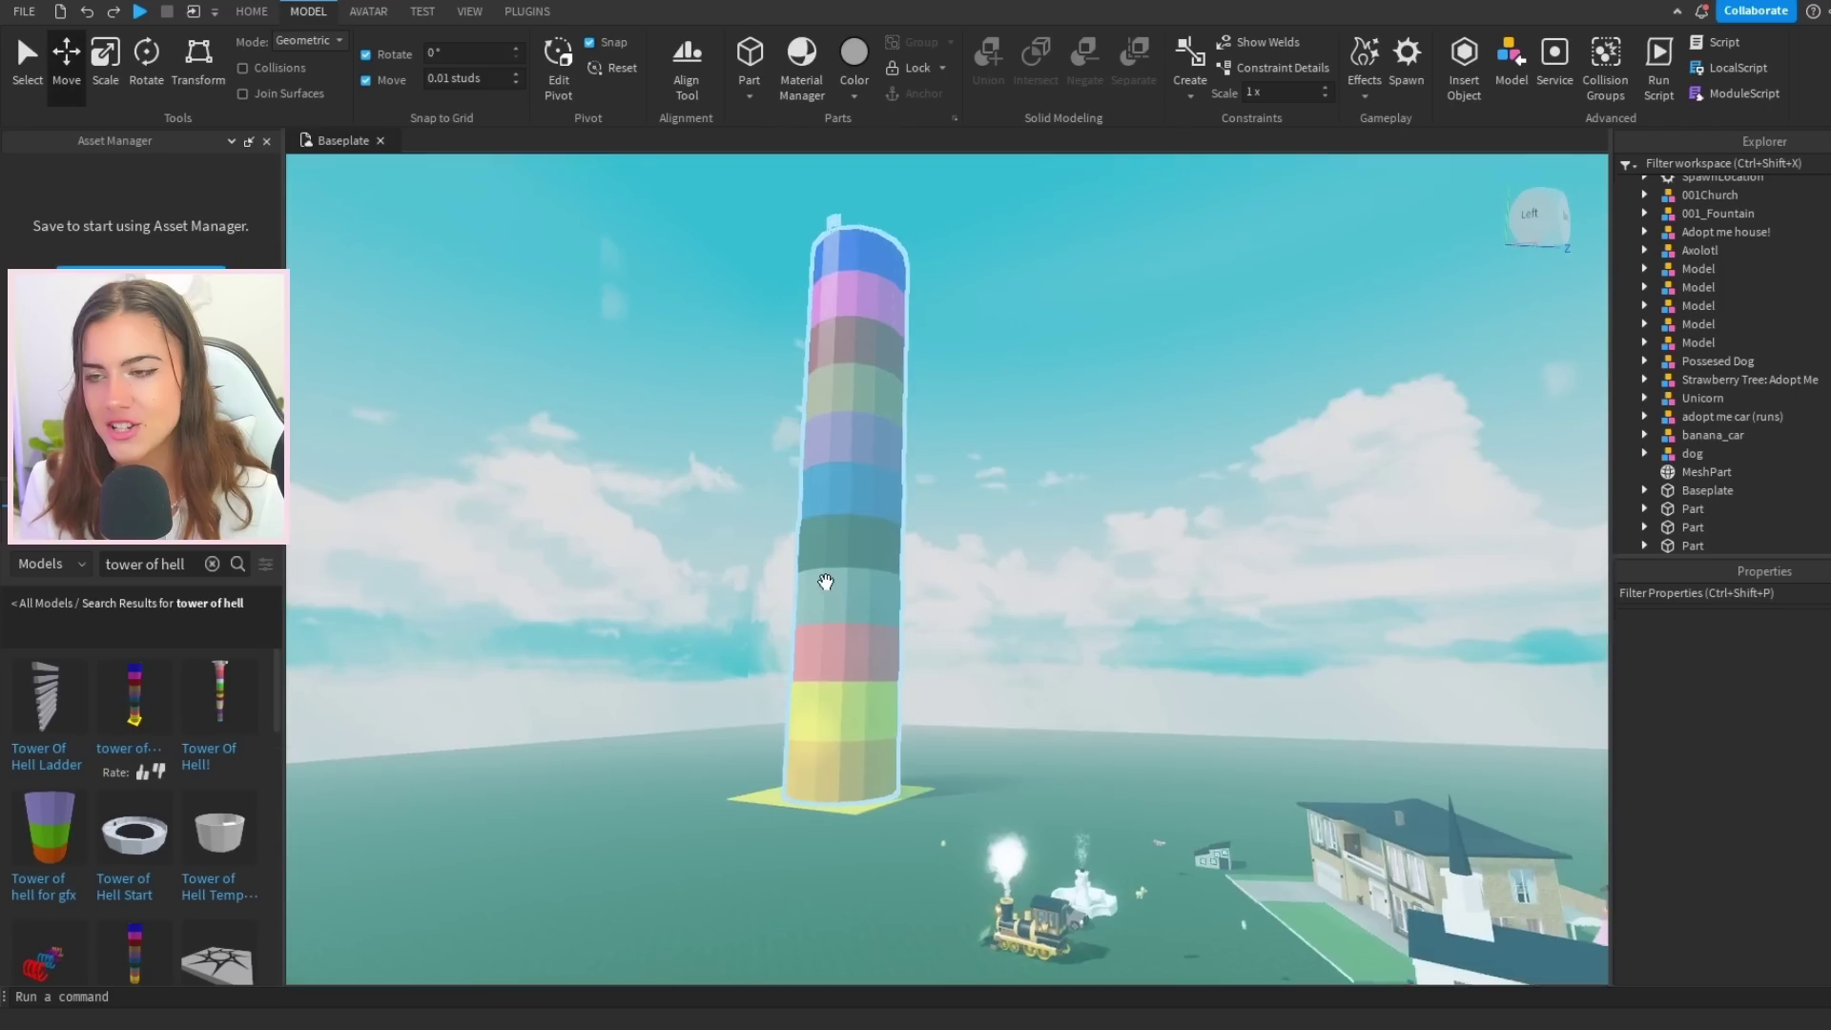
right_click_drag(801, 584, 826, 589)
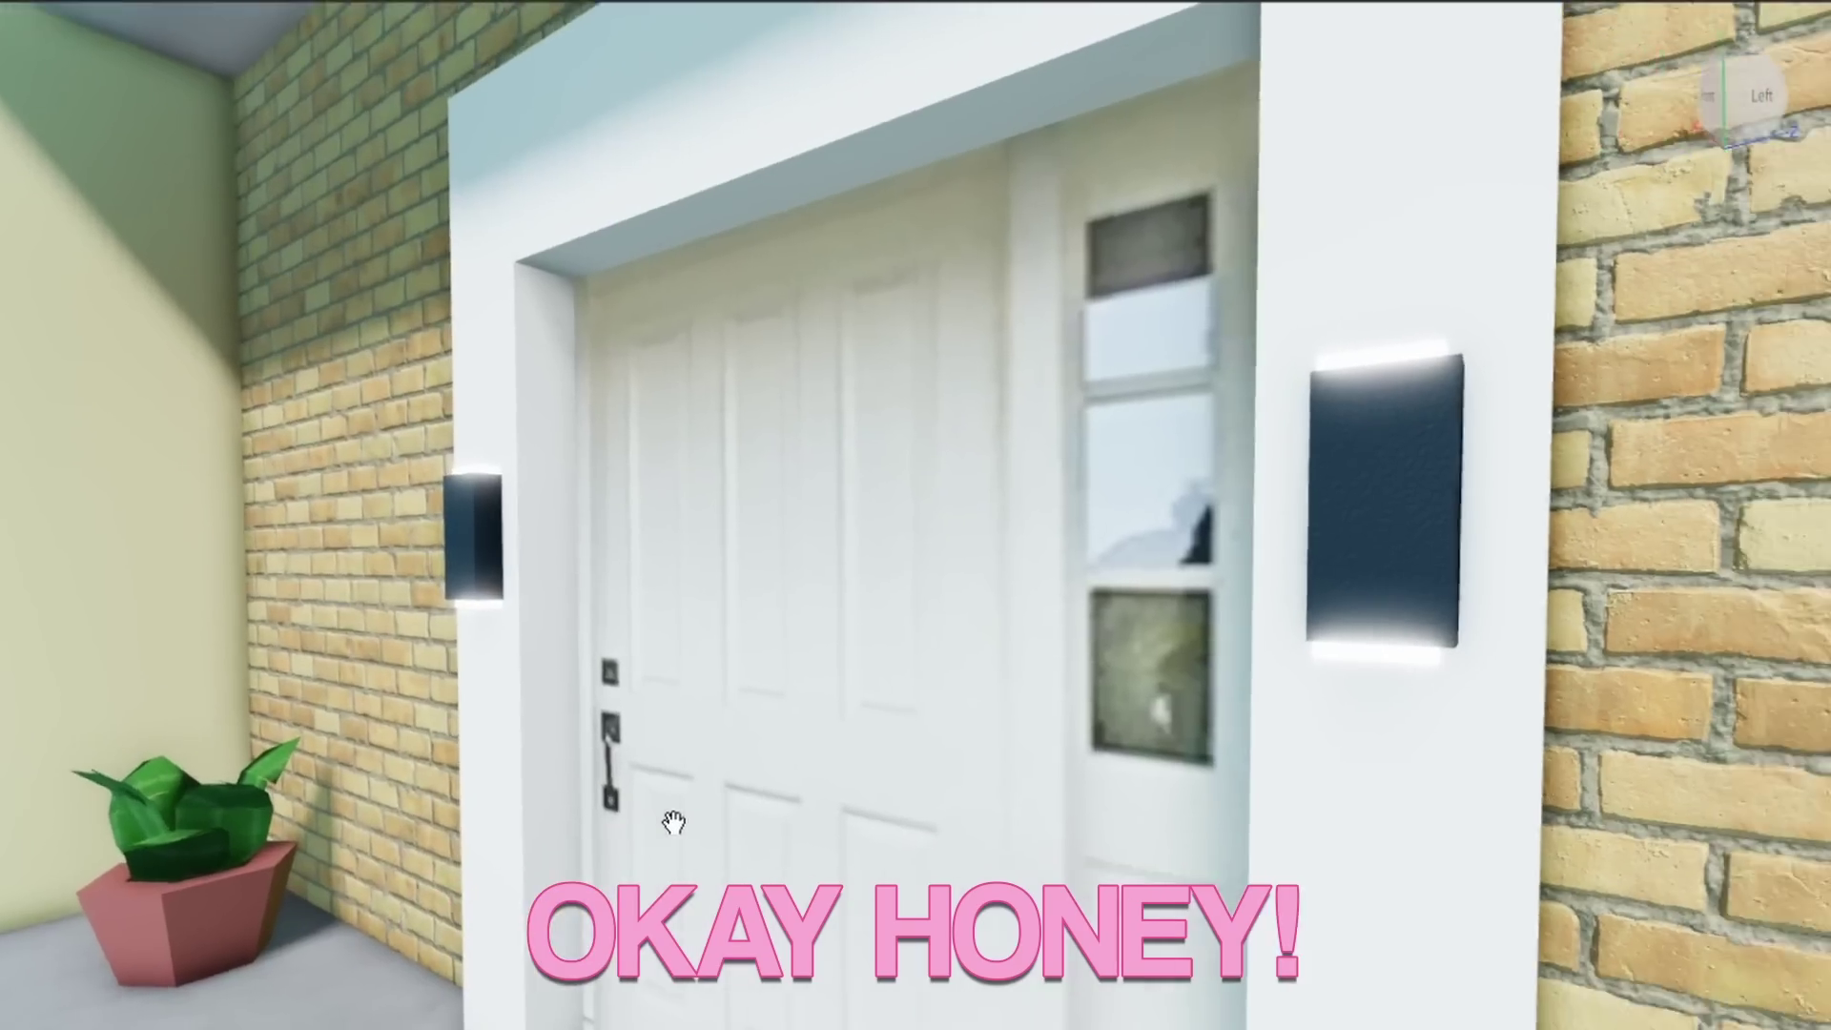
scroll(667, 817, "up", 10)
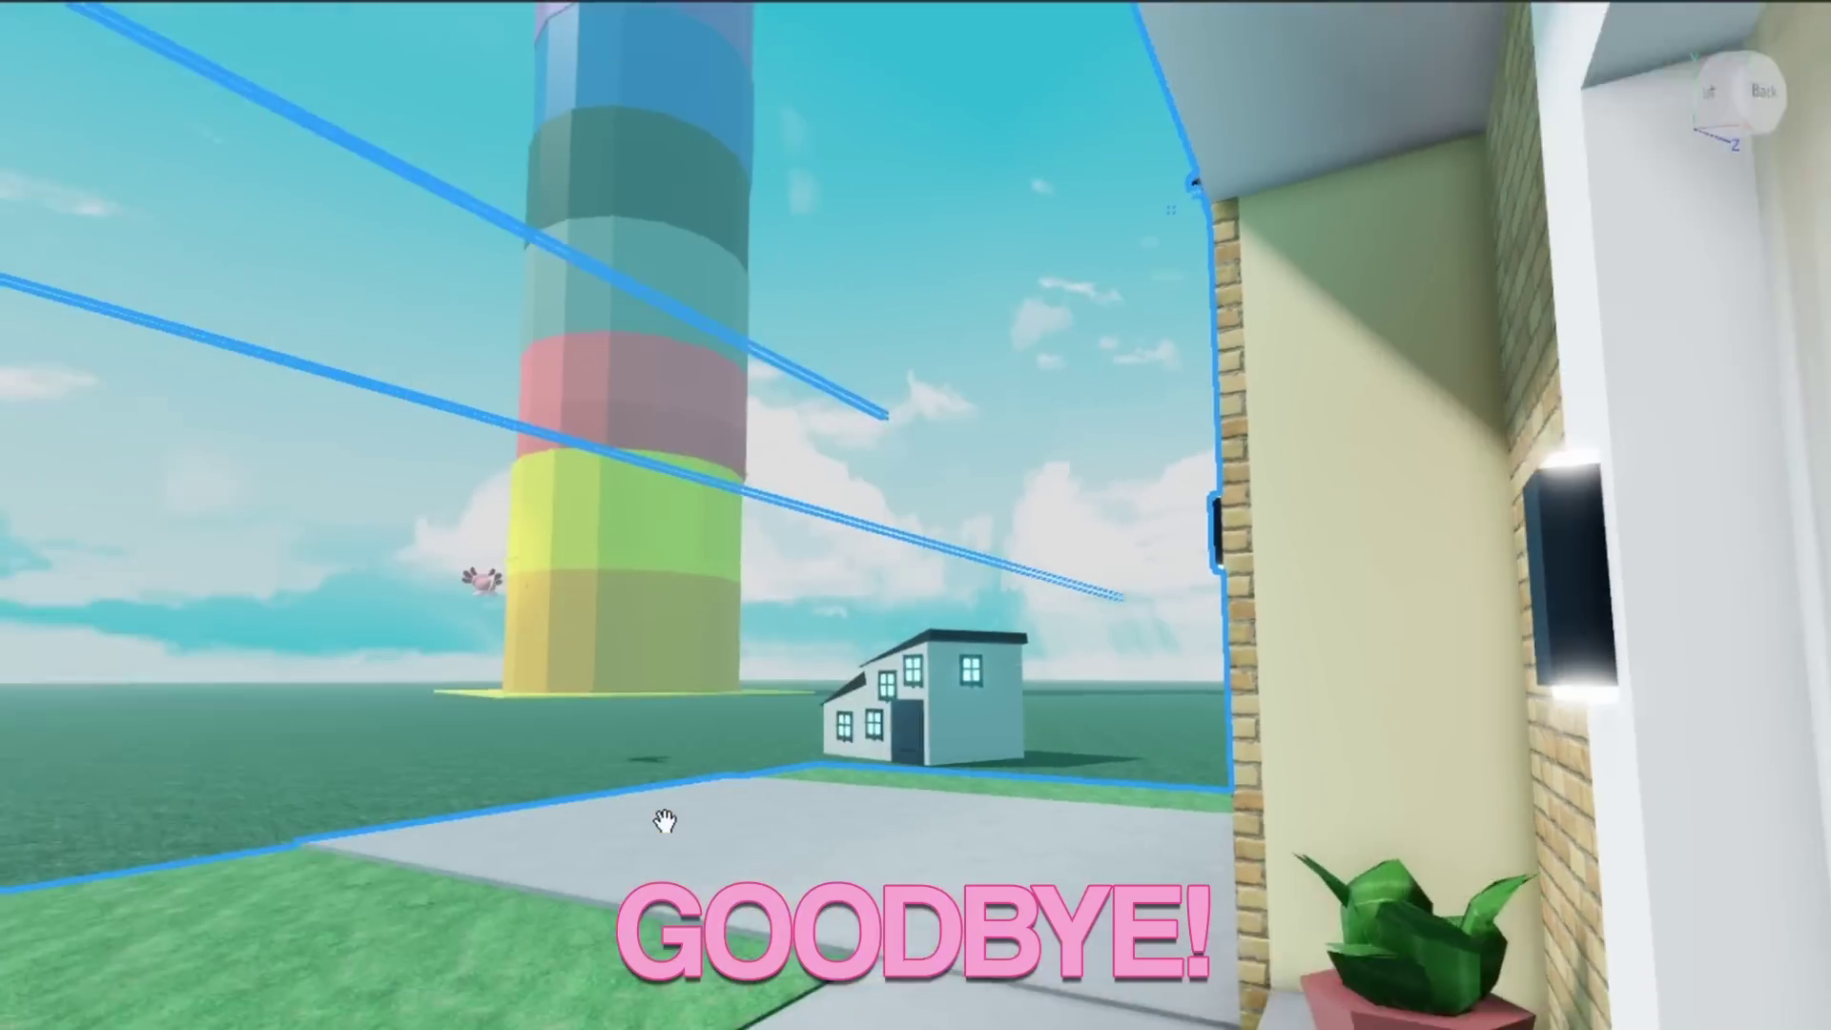
scroll(679, 677, "down", 10)
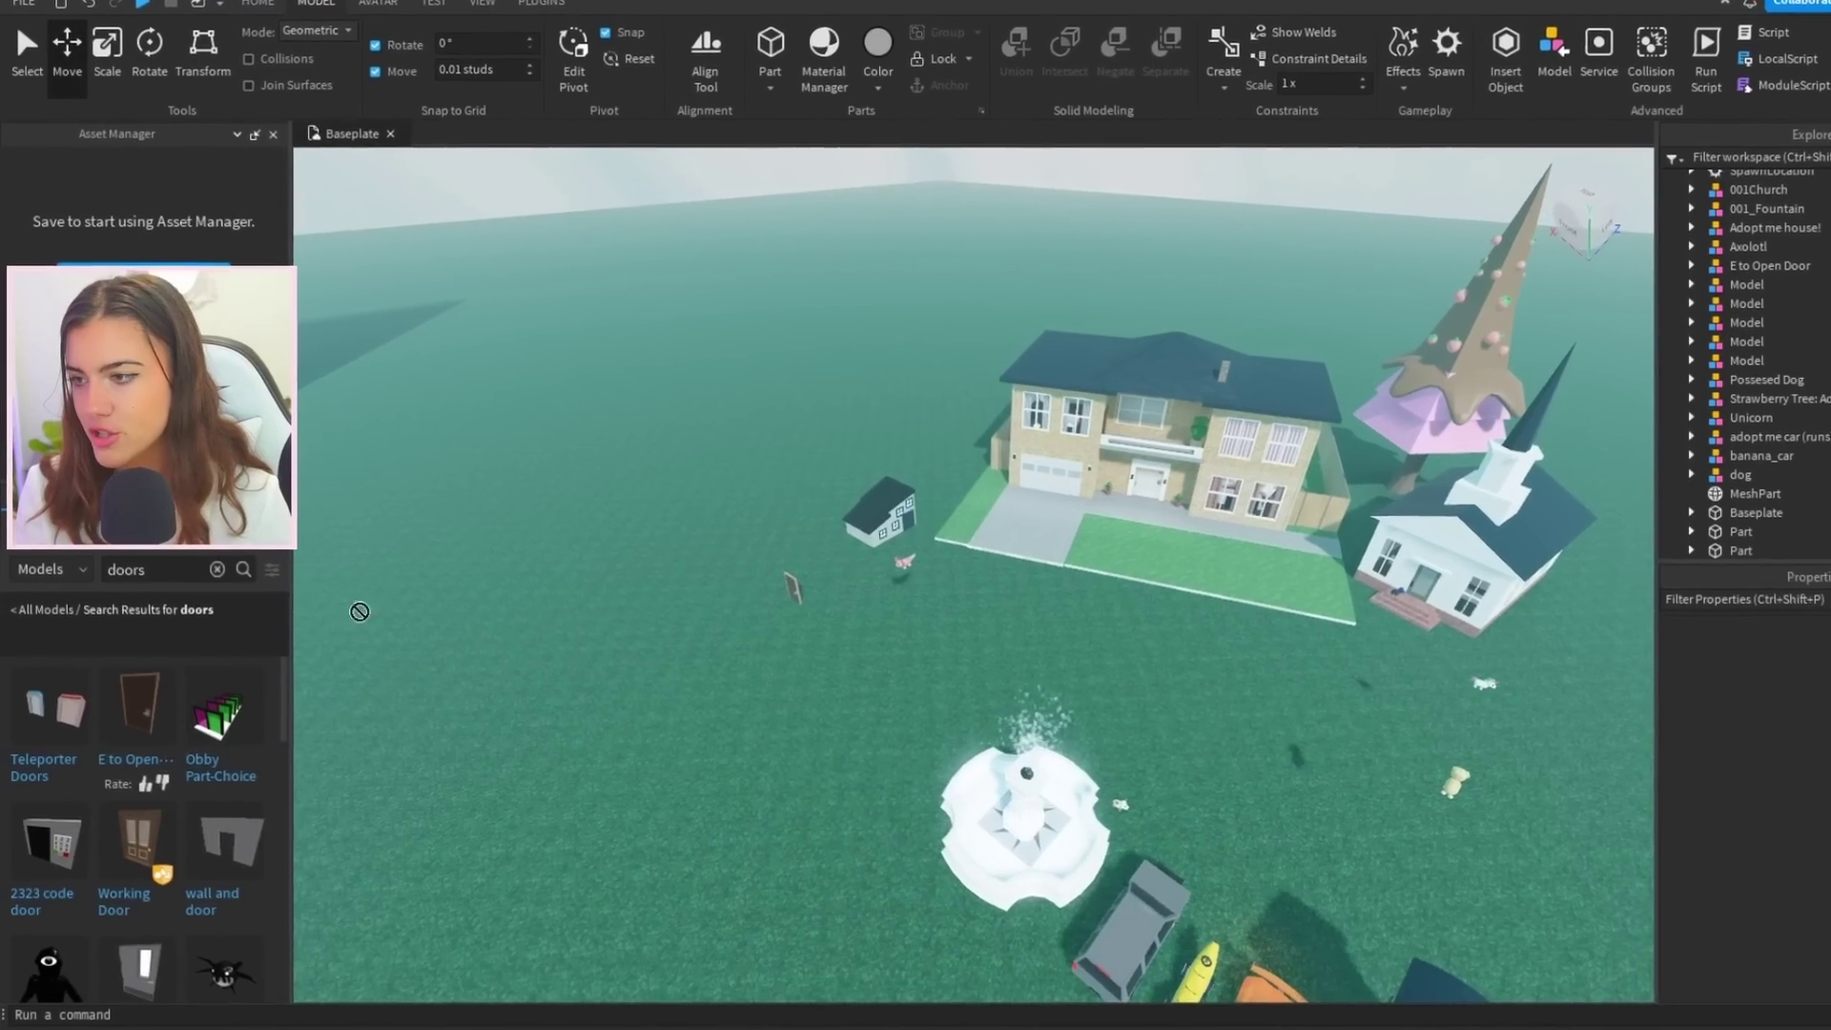
Scatter several copies of the E to Open Door model across the open grass beyond the small Adopt Me house.
left_click_drag(182, 868, 902, 492)
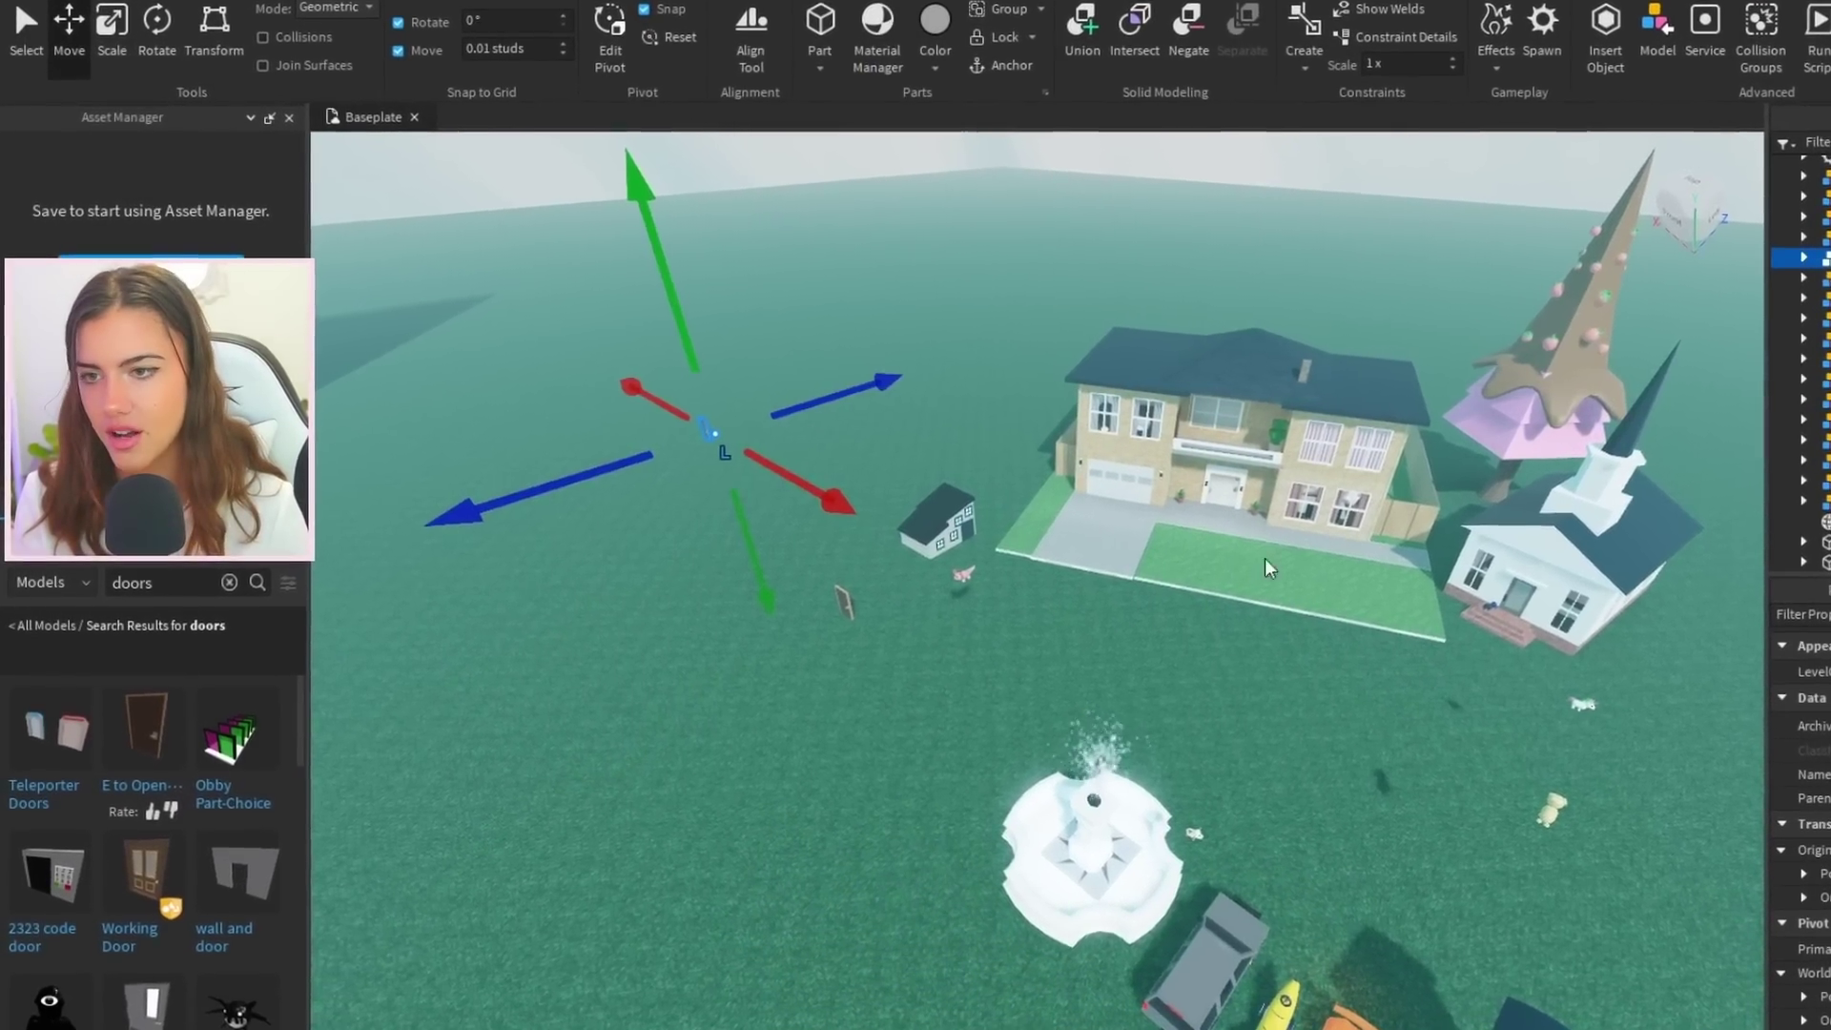
left_click_drag(493, 676, 686, 589)
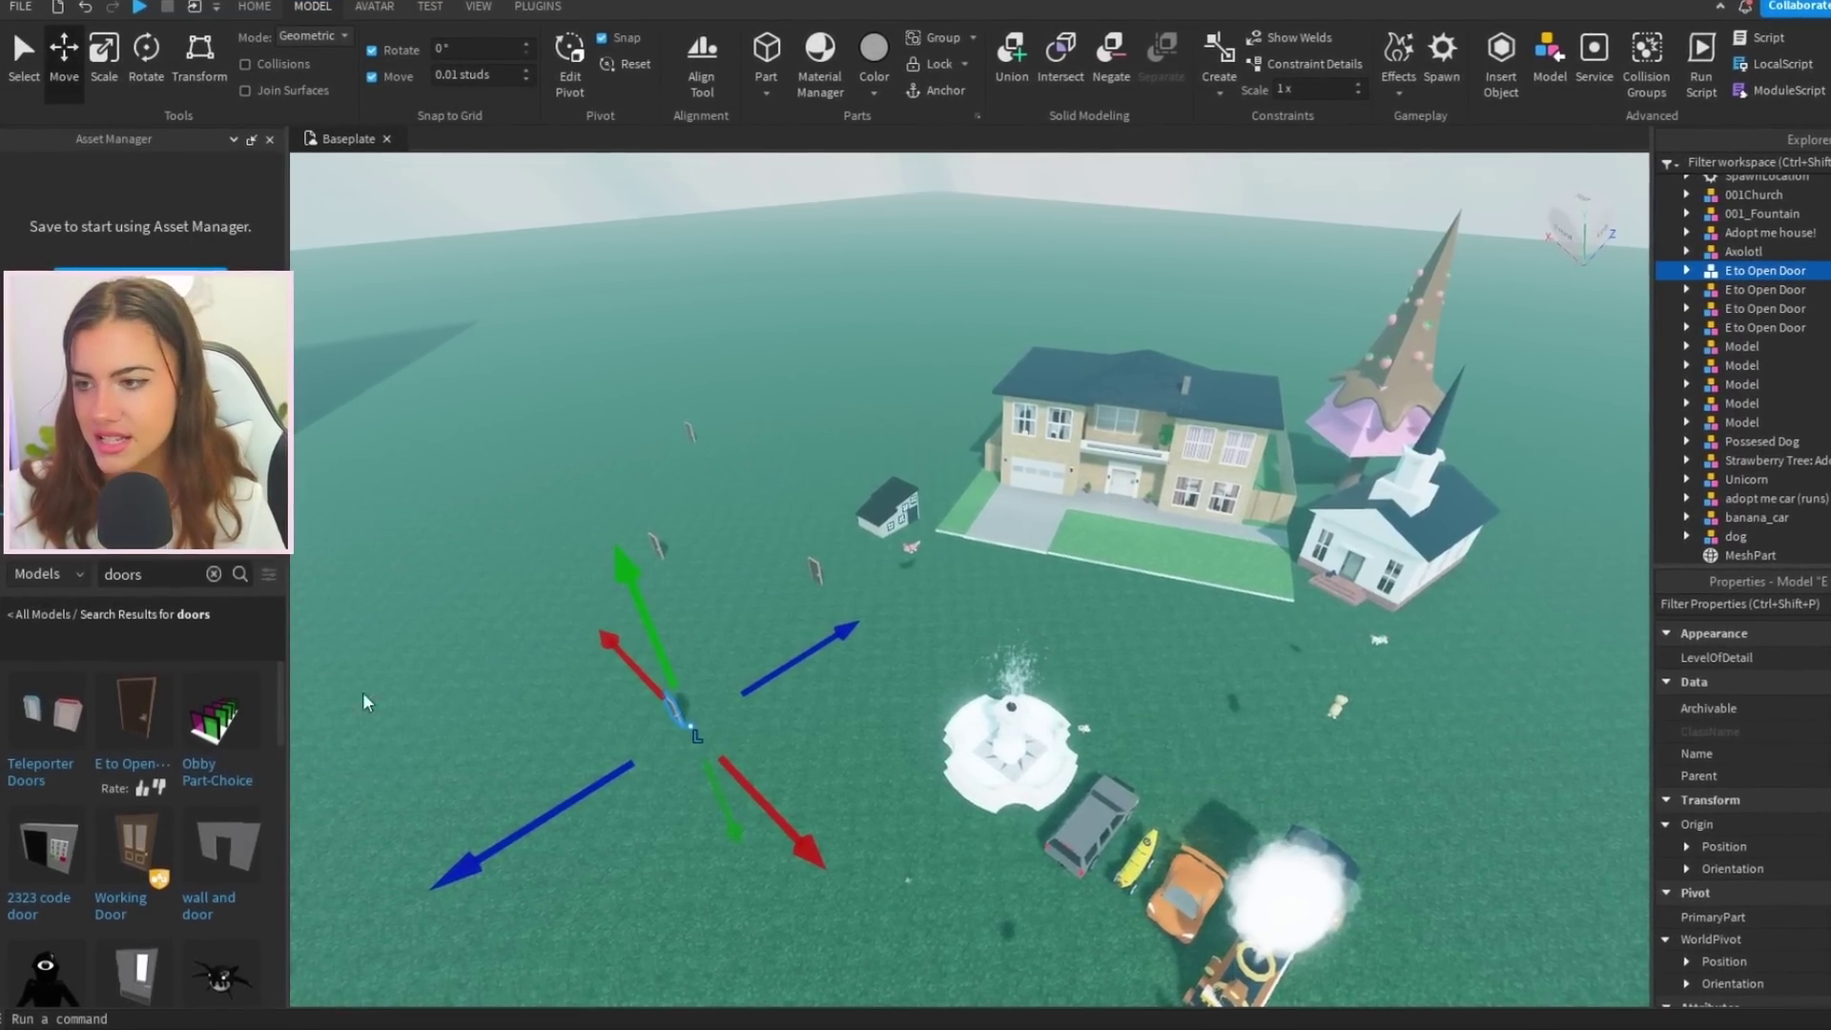
left_click_drag(135, 719, 492, 651)
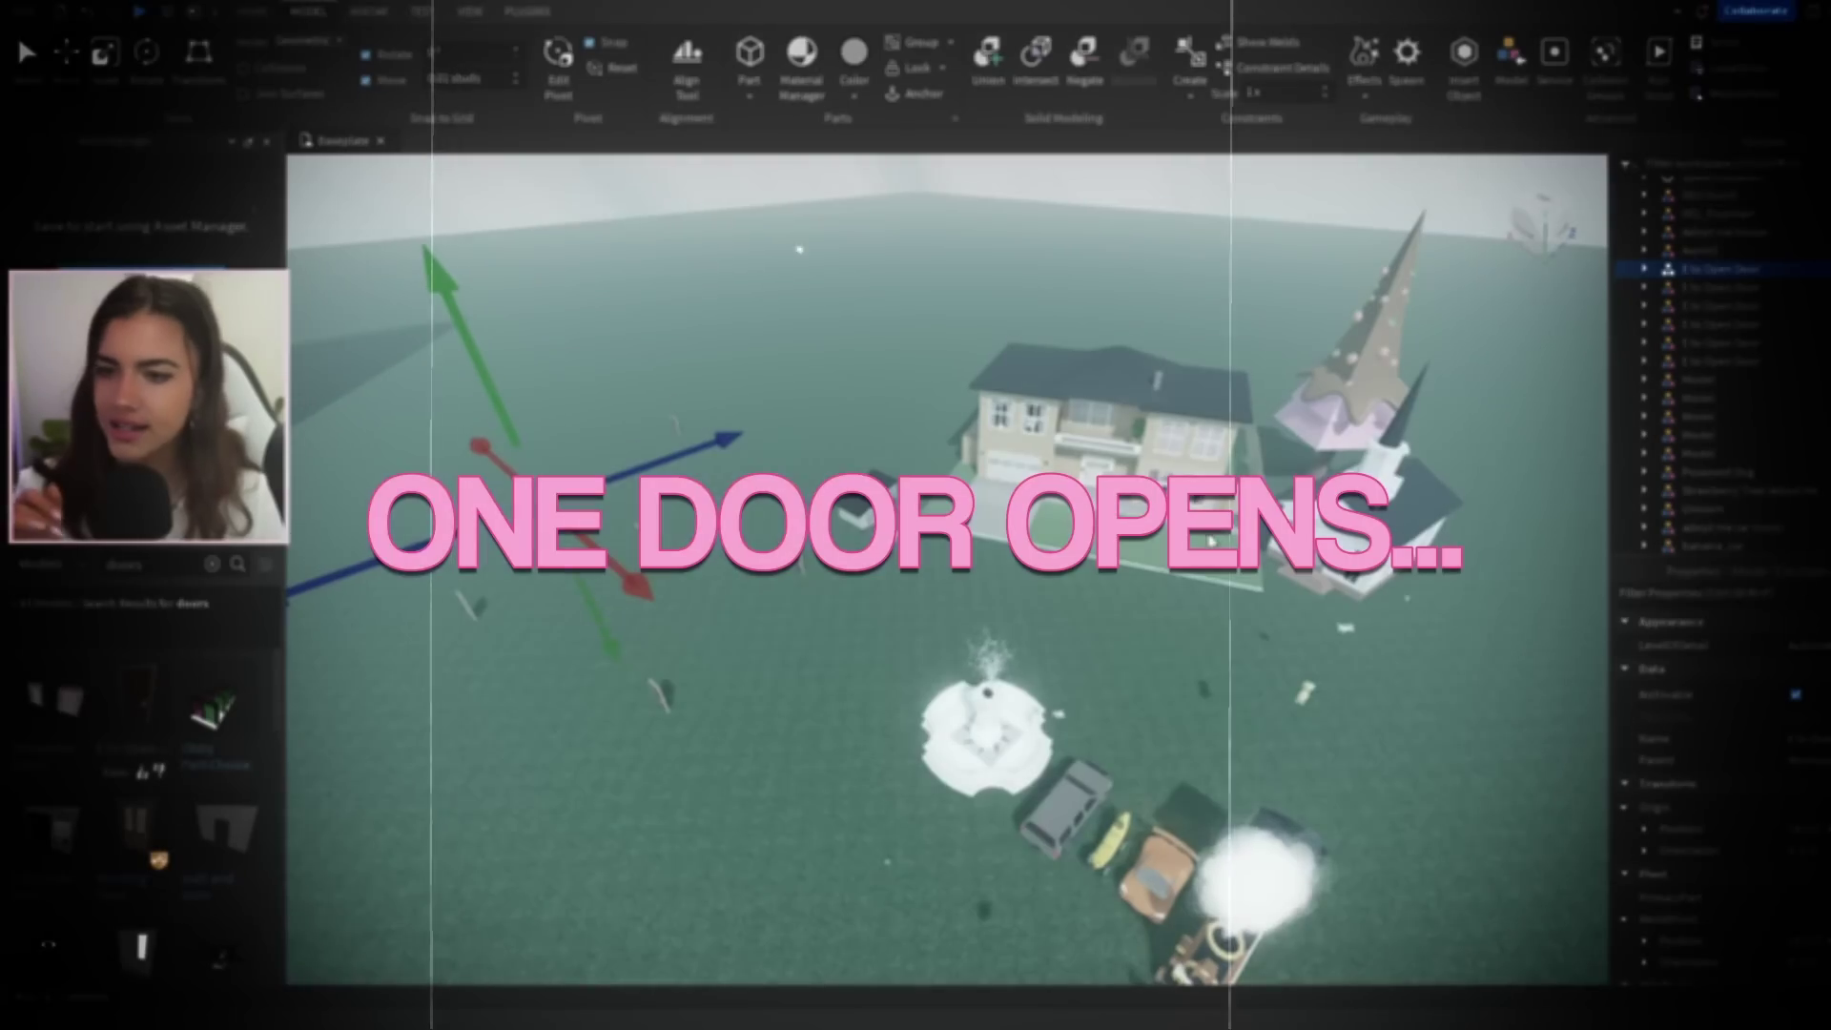
left_click(730, 715)
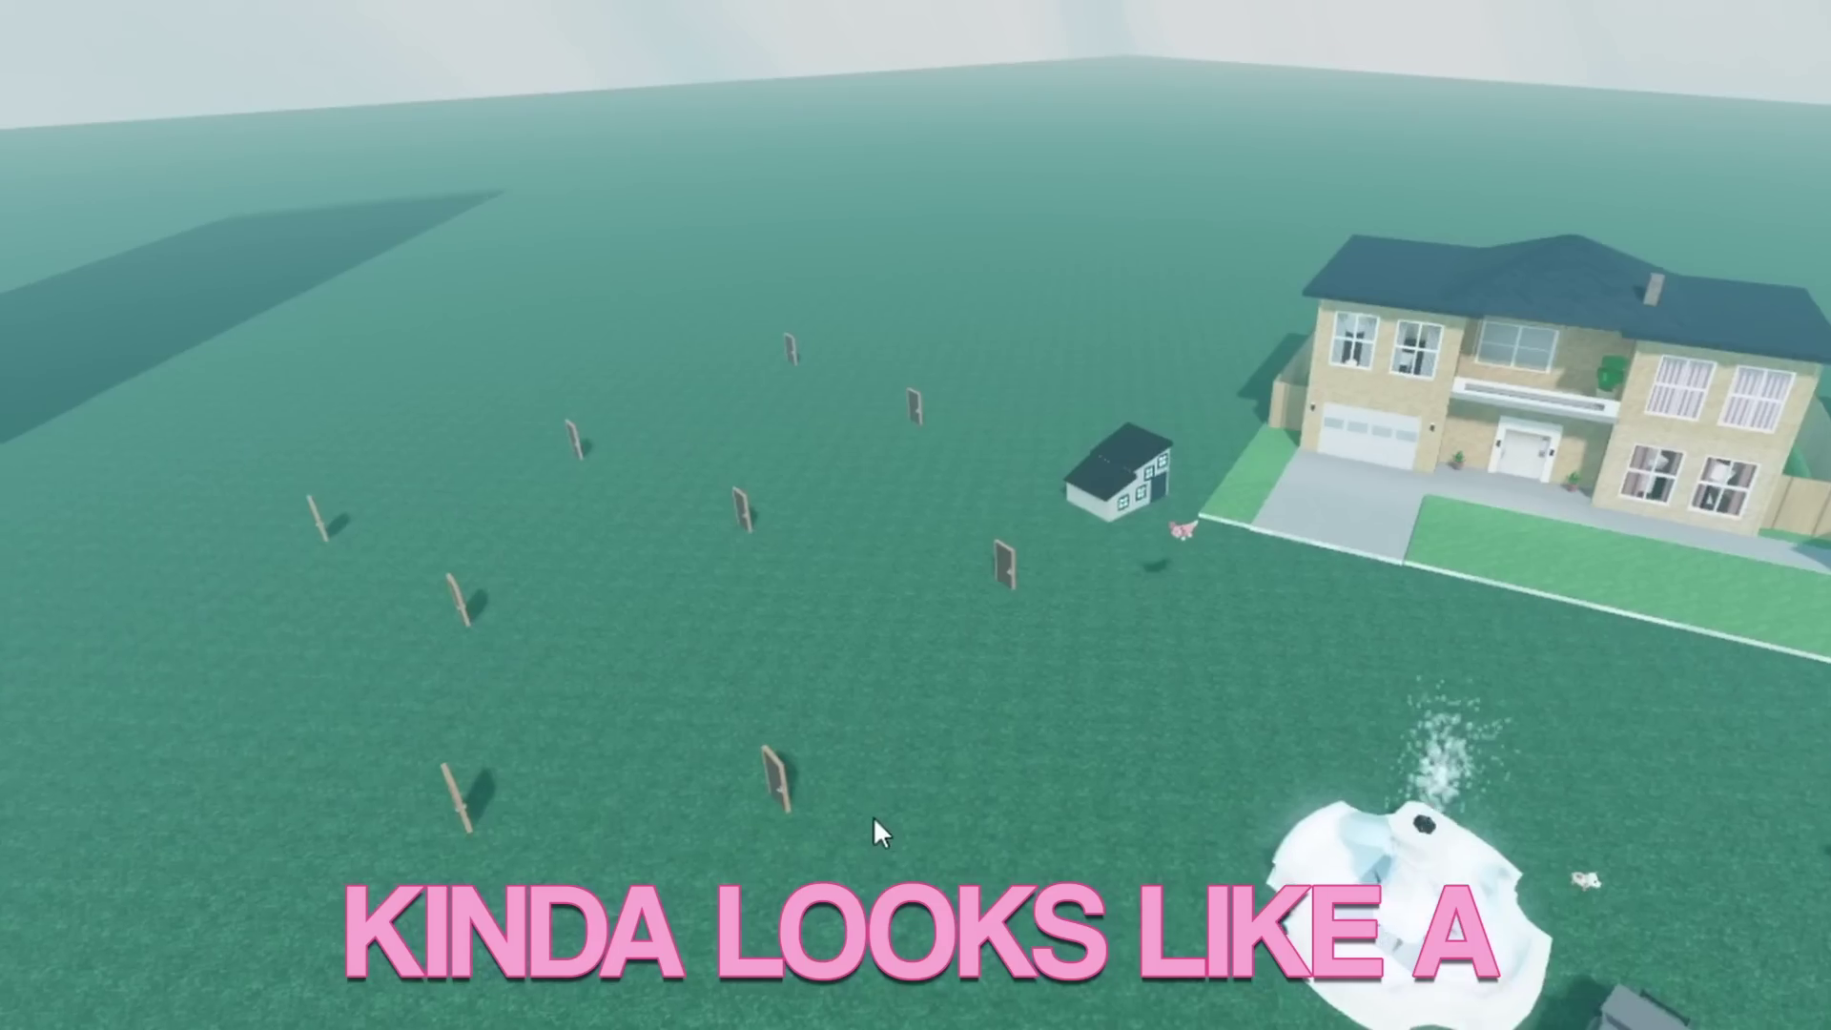
Move the Doors Seek Killer figure closer to the brick house's front door, in front of the potted plant.
key("w")
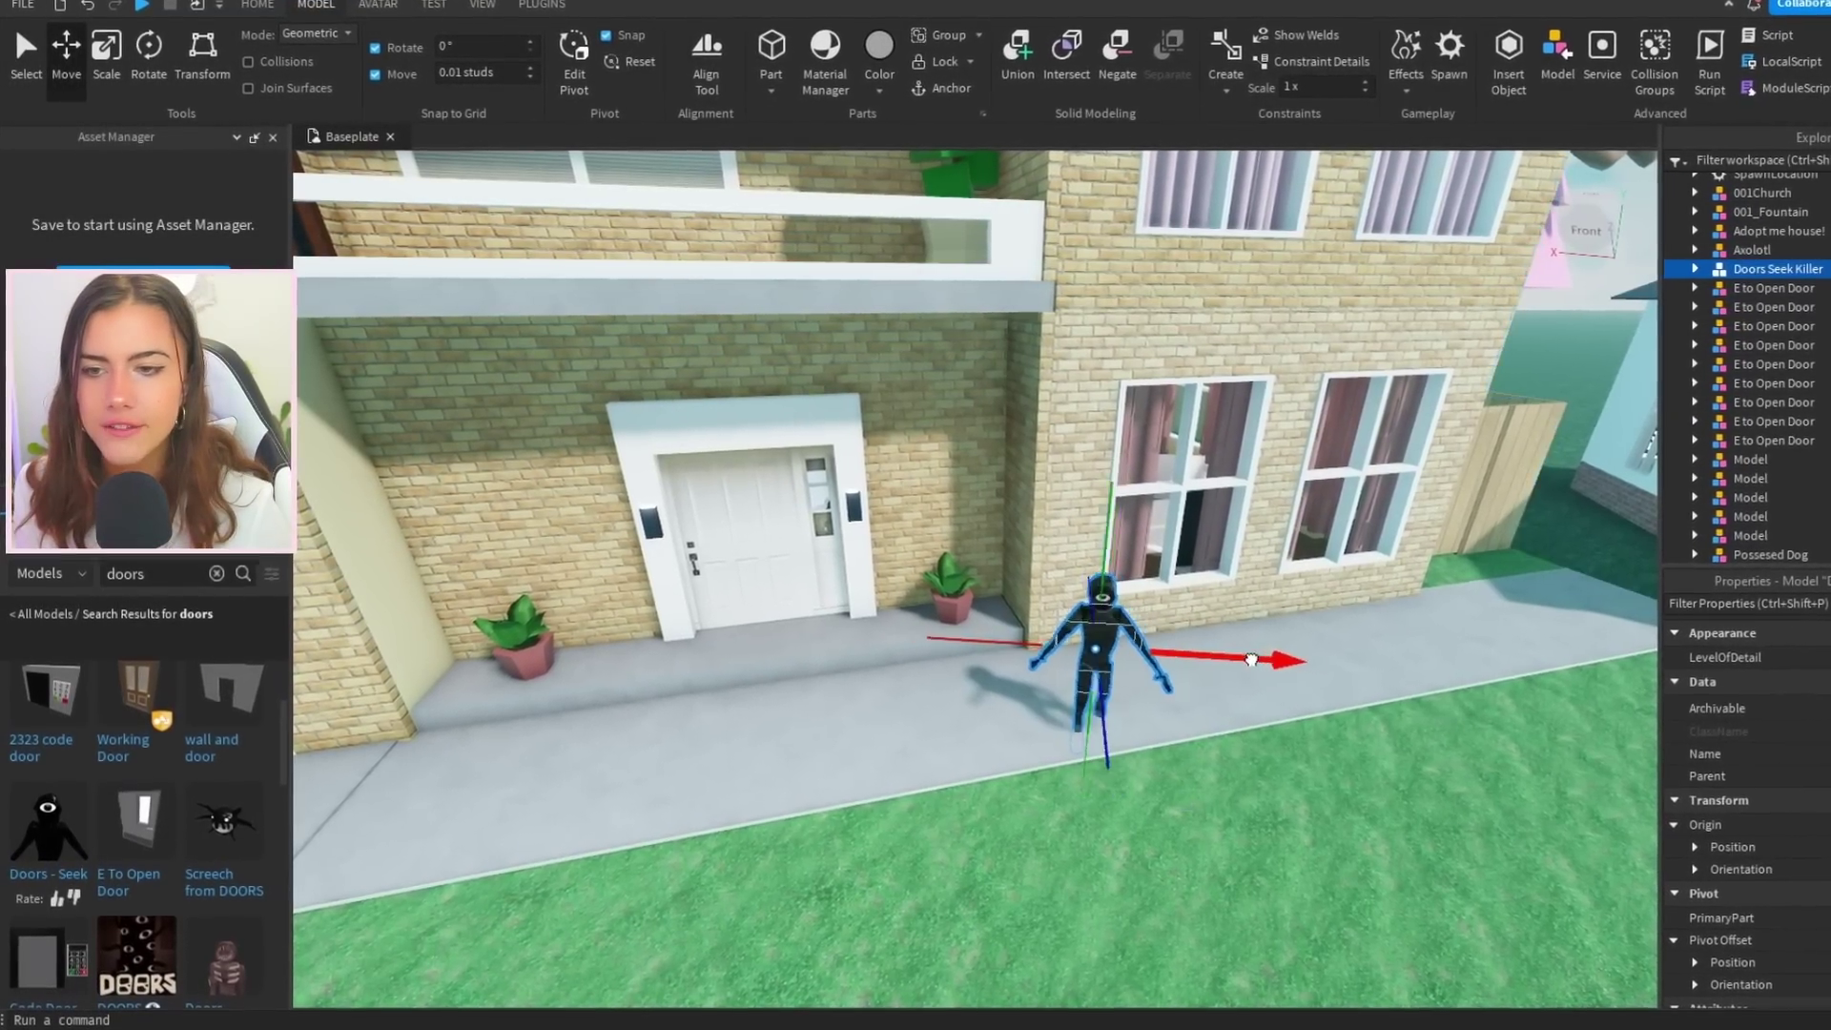
left_click_drag(1216, 652, 1069, 654)
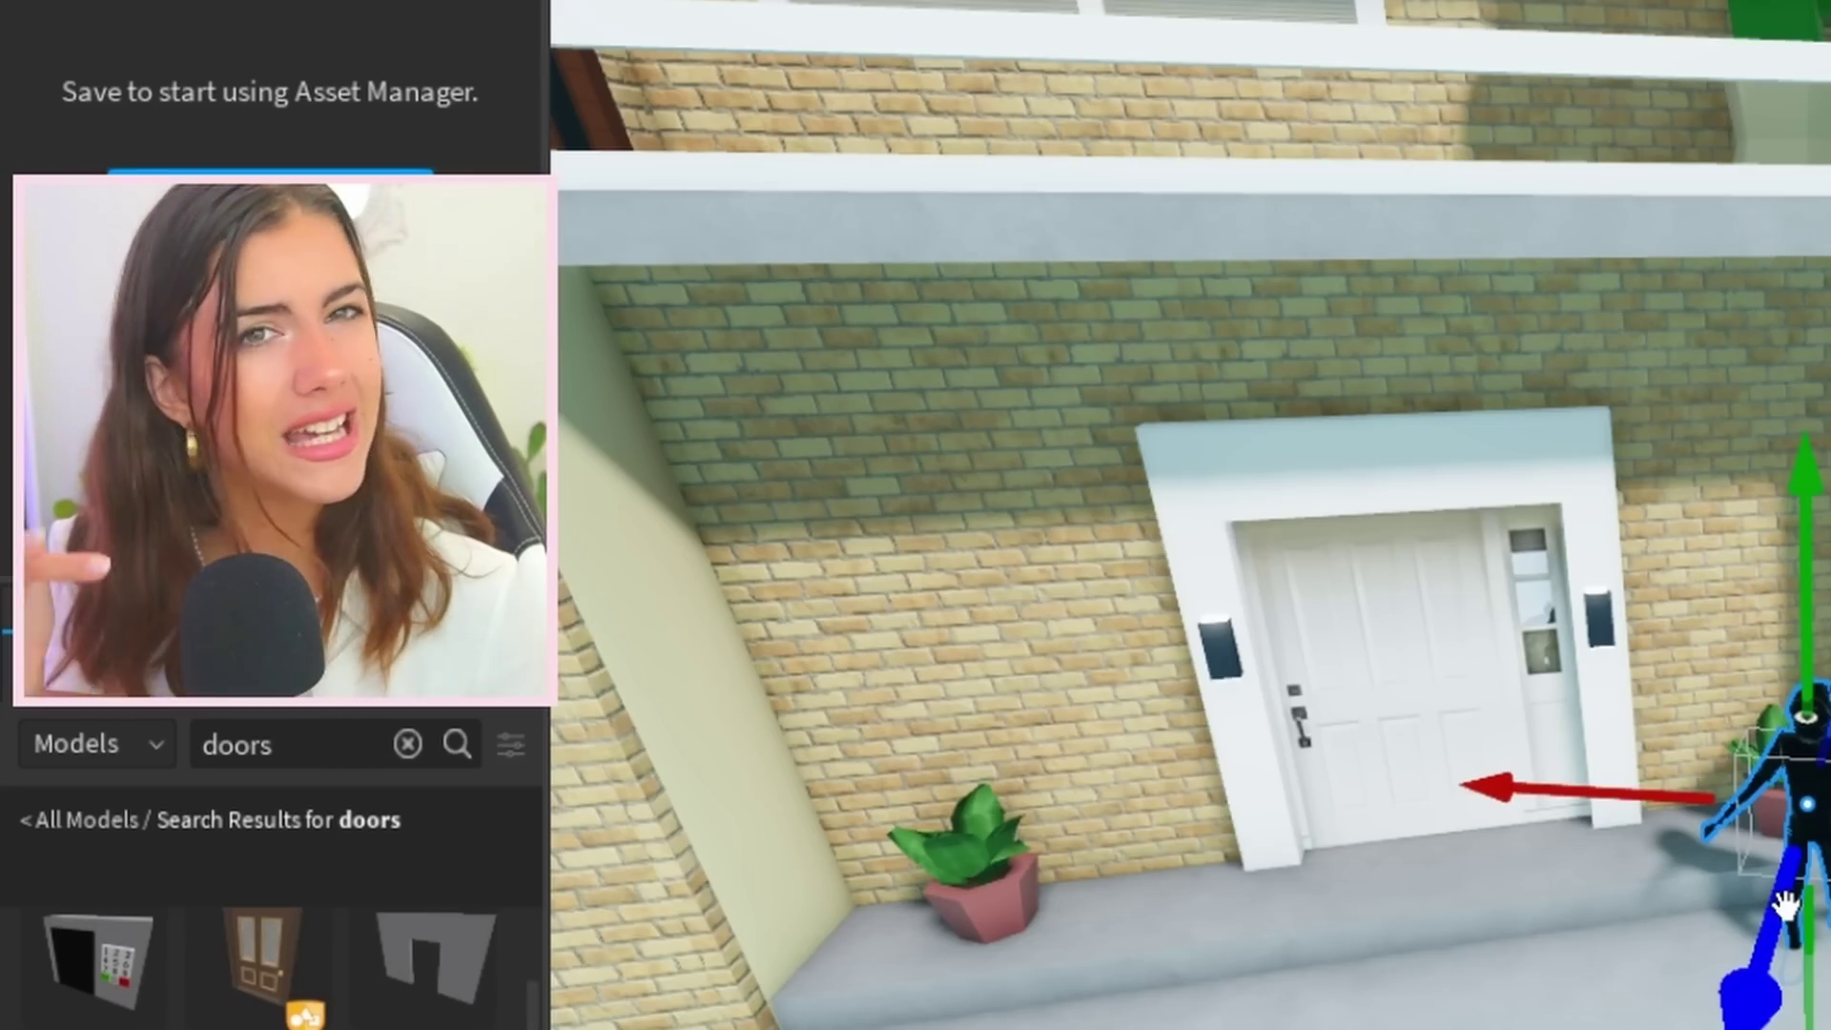
scroll(1785, 904, "up", 2)
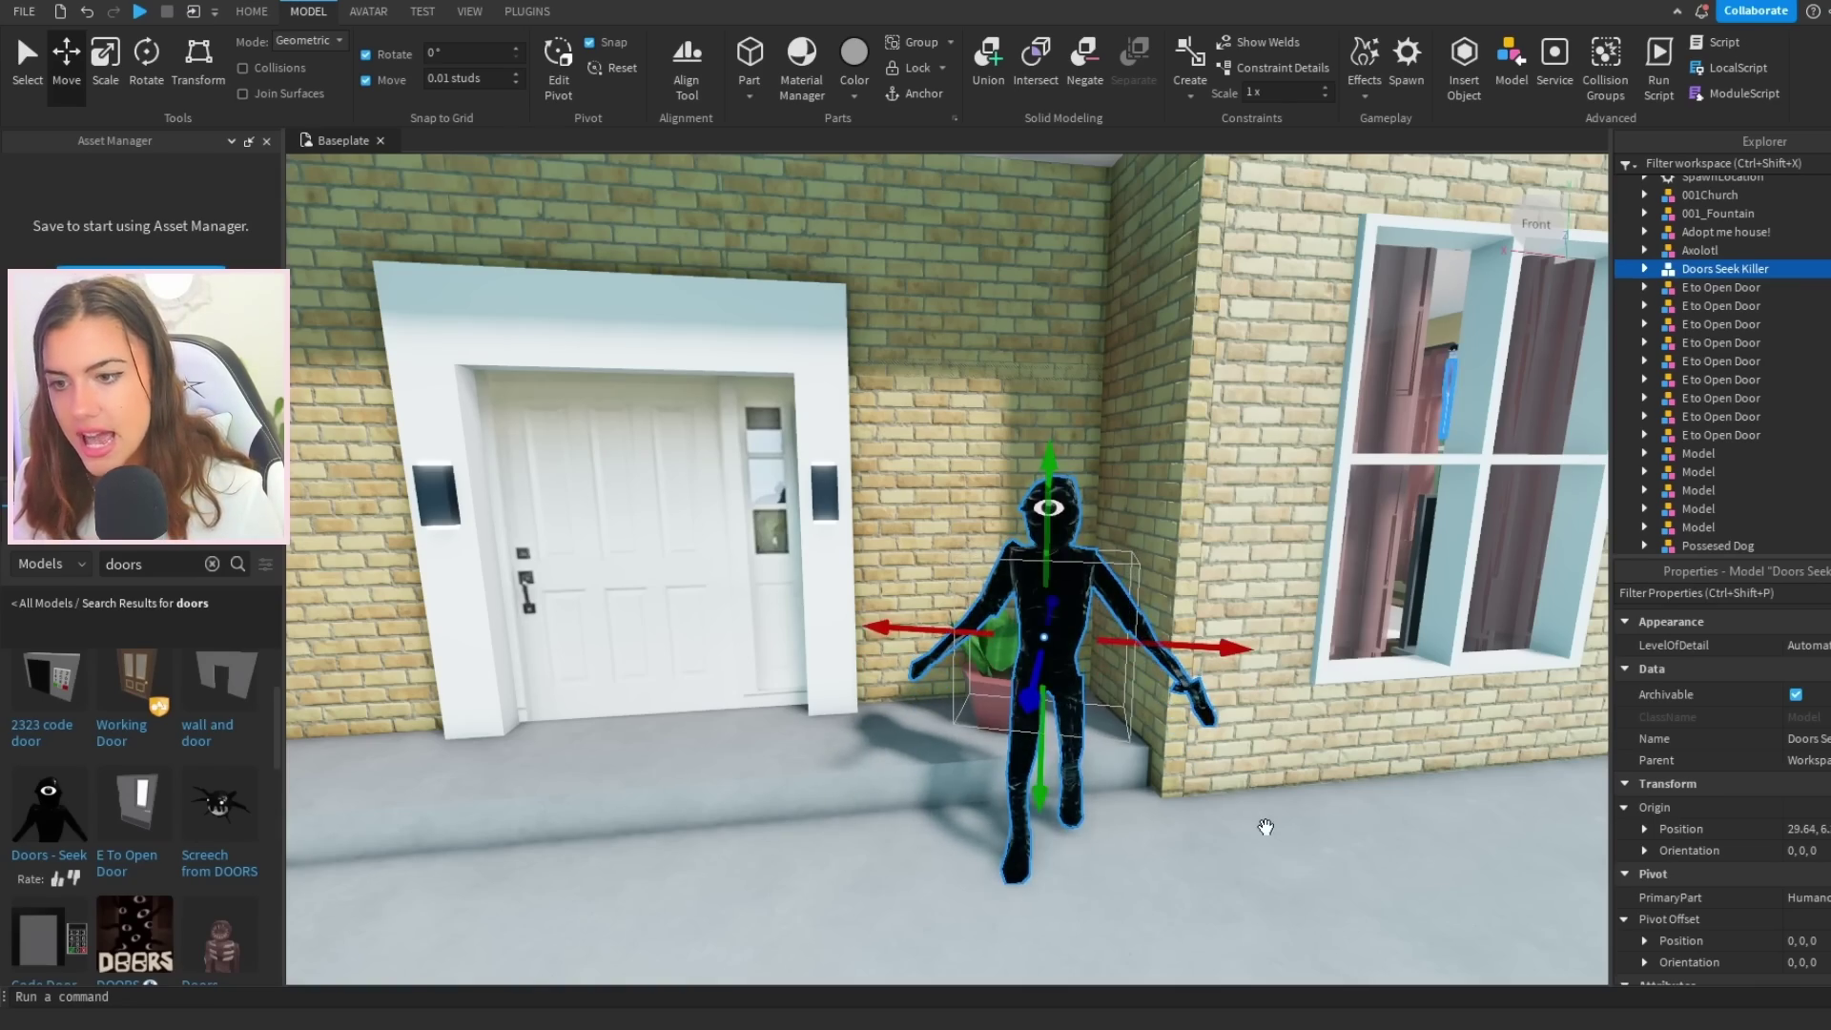
Place the DOORS poster model on the grass near the scattered doors and insert the Doors Elevator model near the fountain.
scroll(1265, 827, "down", 10)
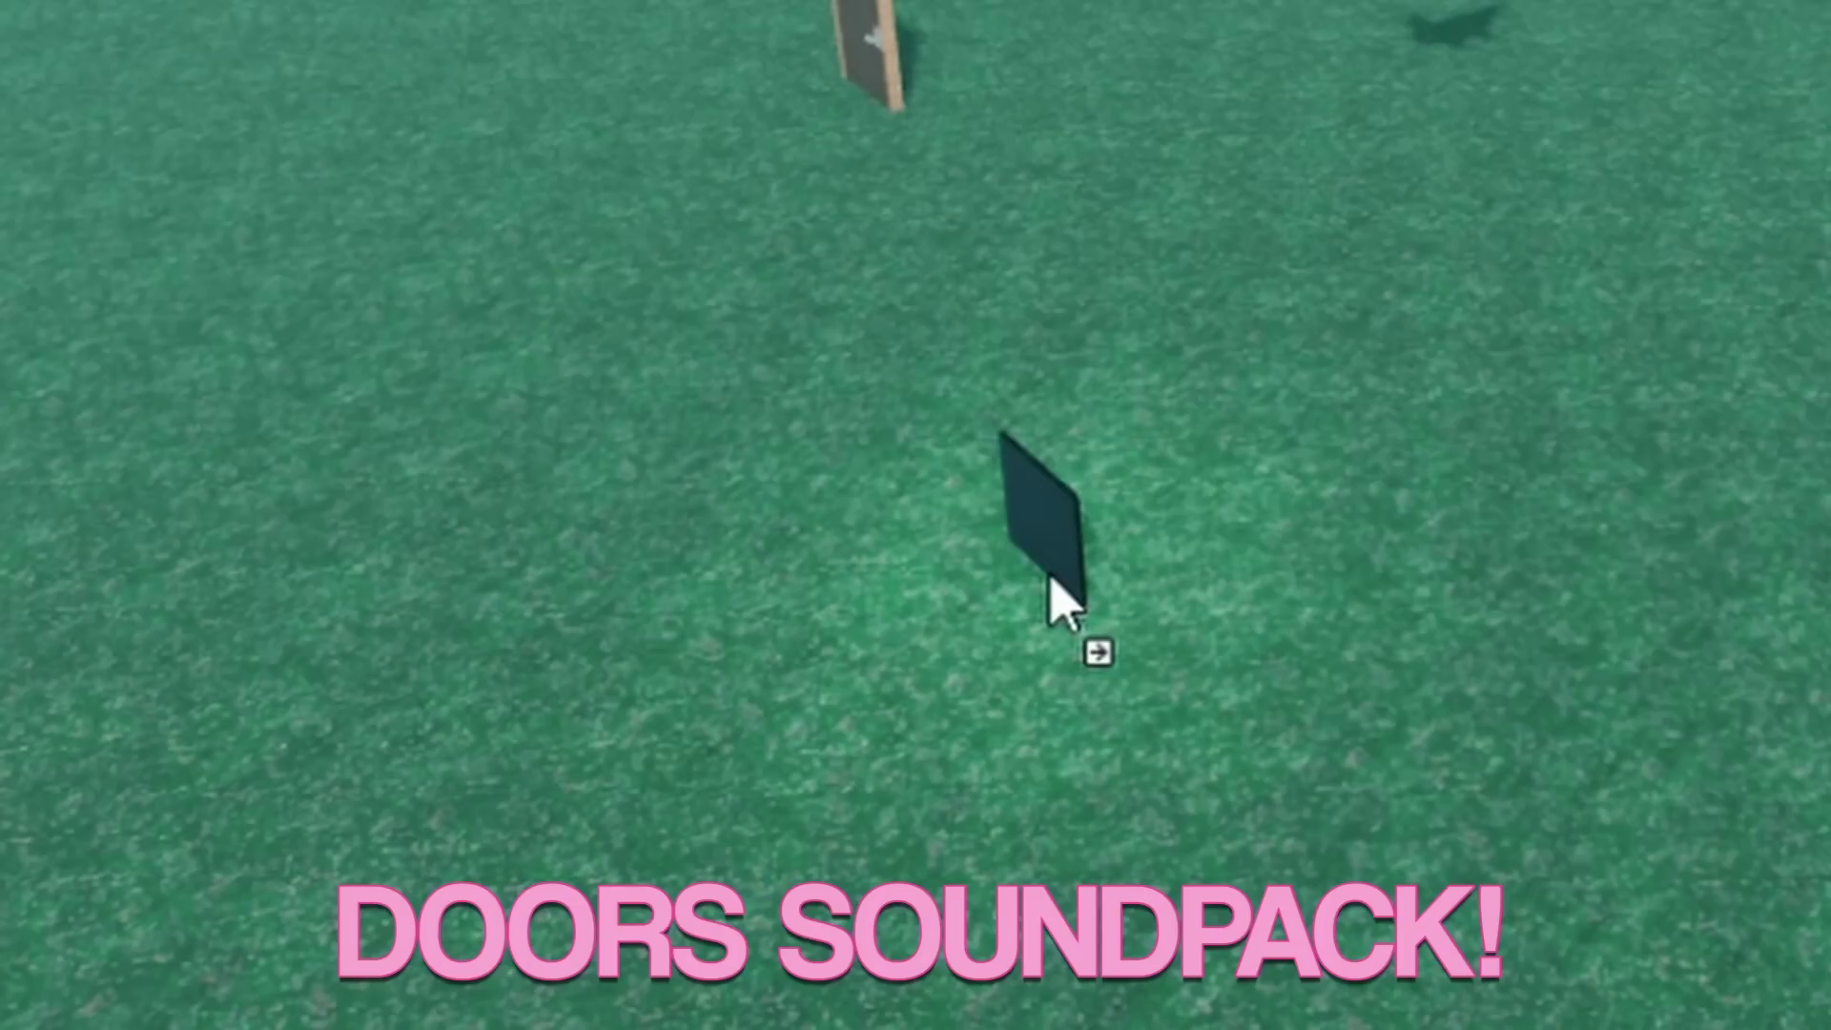
left_click_drag(809, 545, 811, 549)
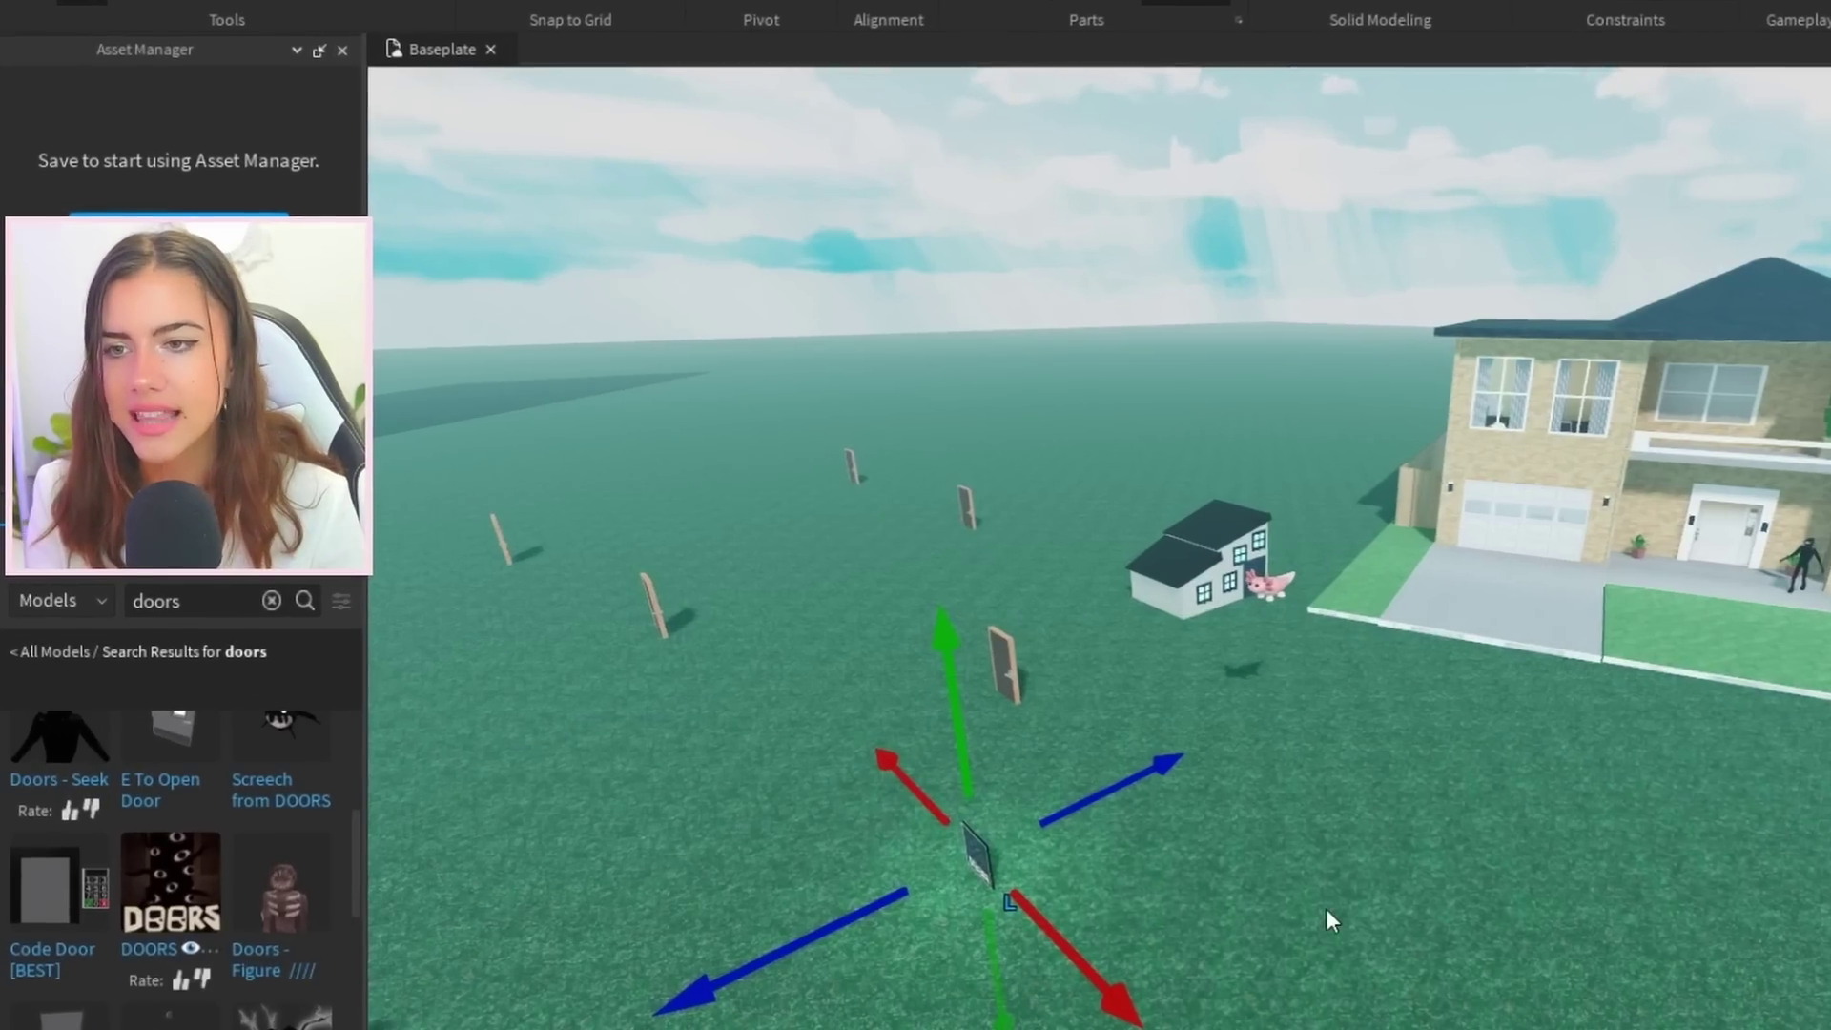
key("f")
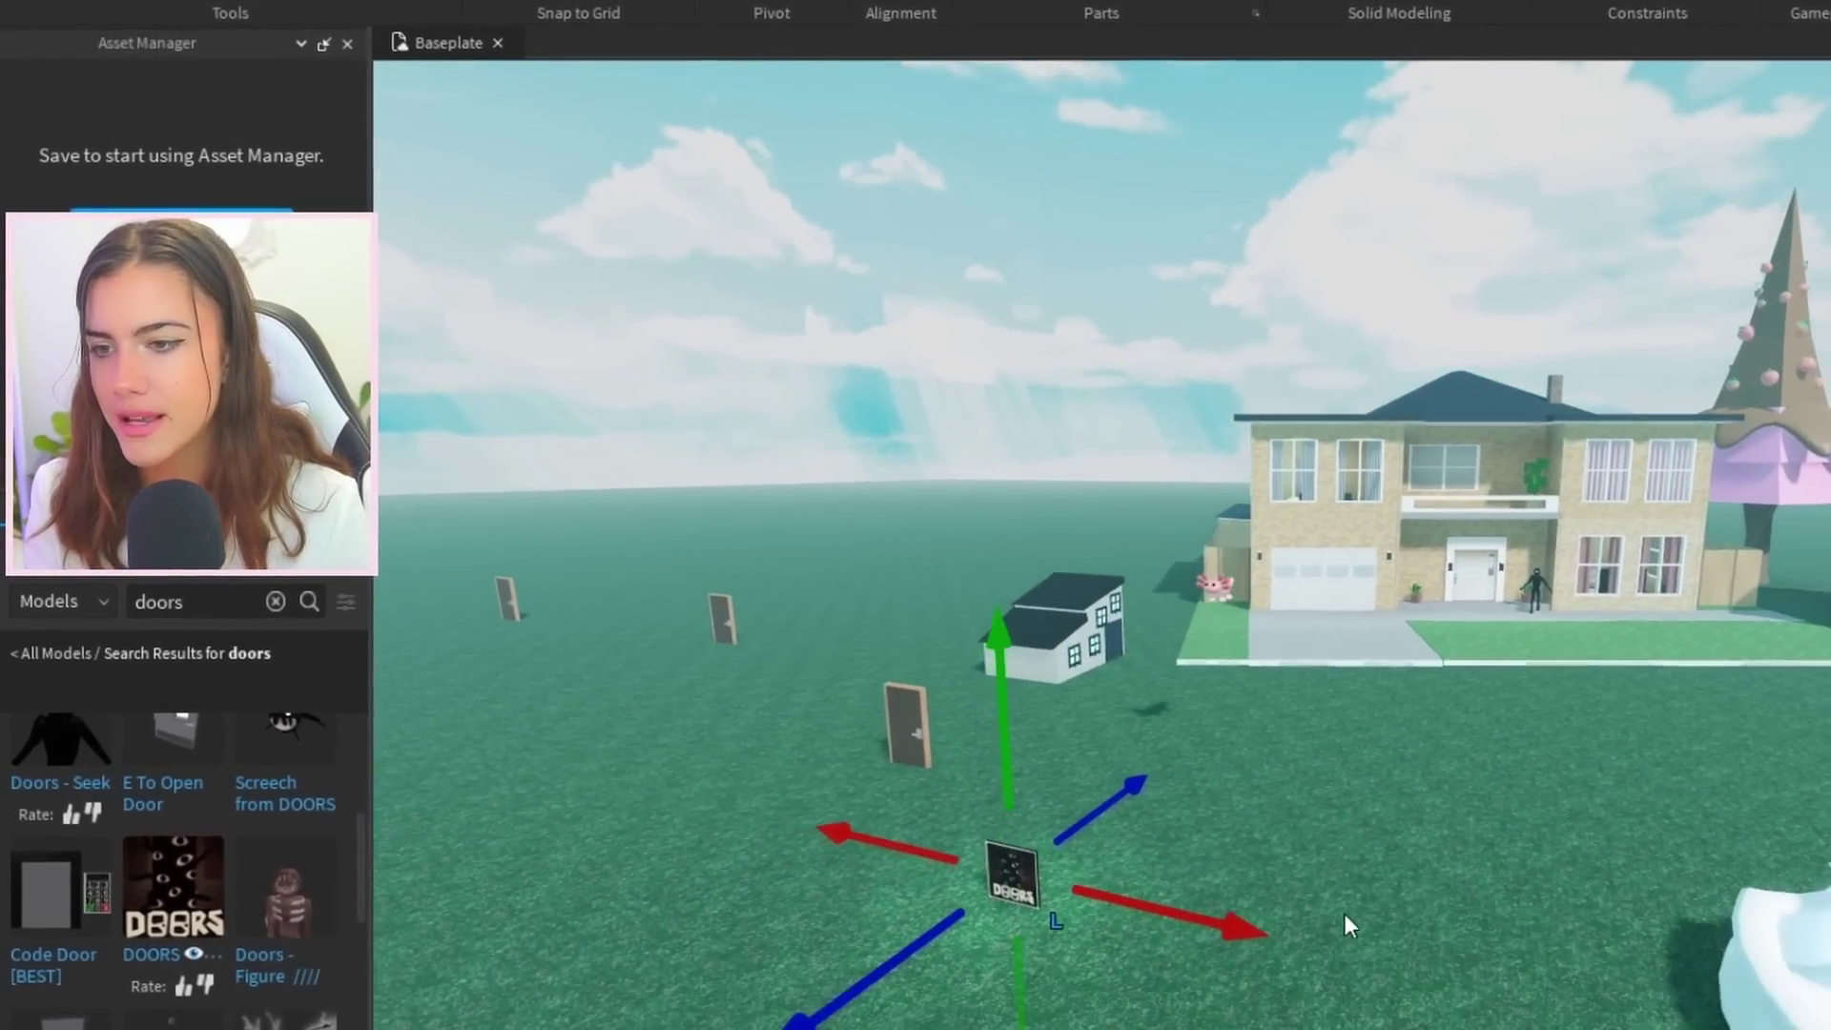
scroll(1352, 918, "down", 5)
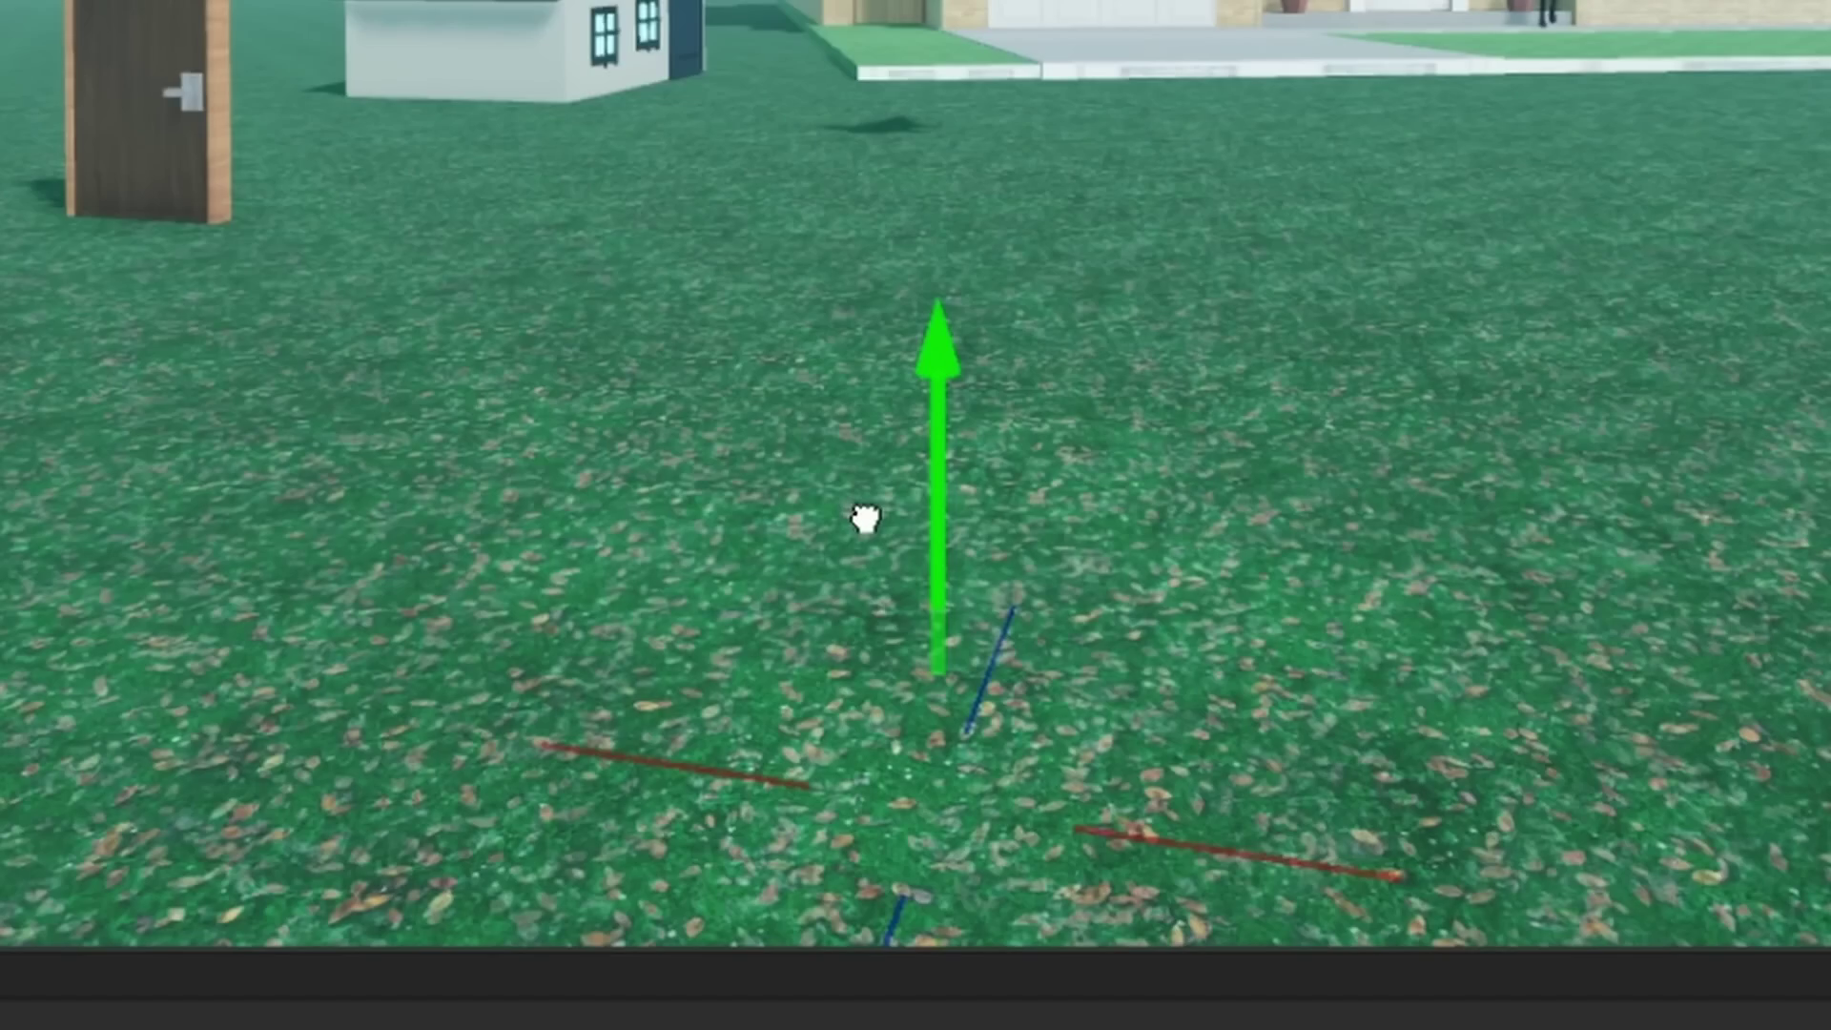
scroll(936, 764, "down", 5)
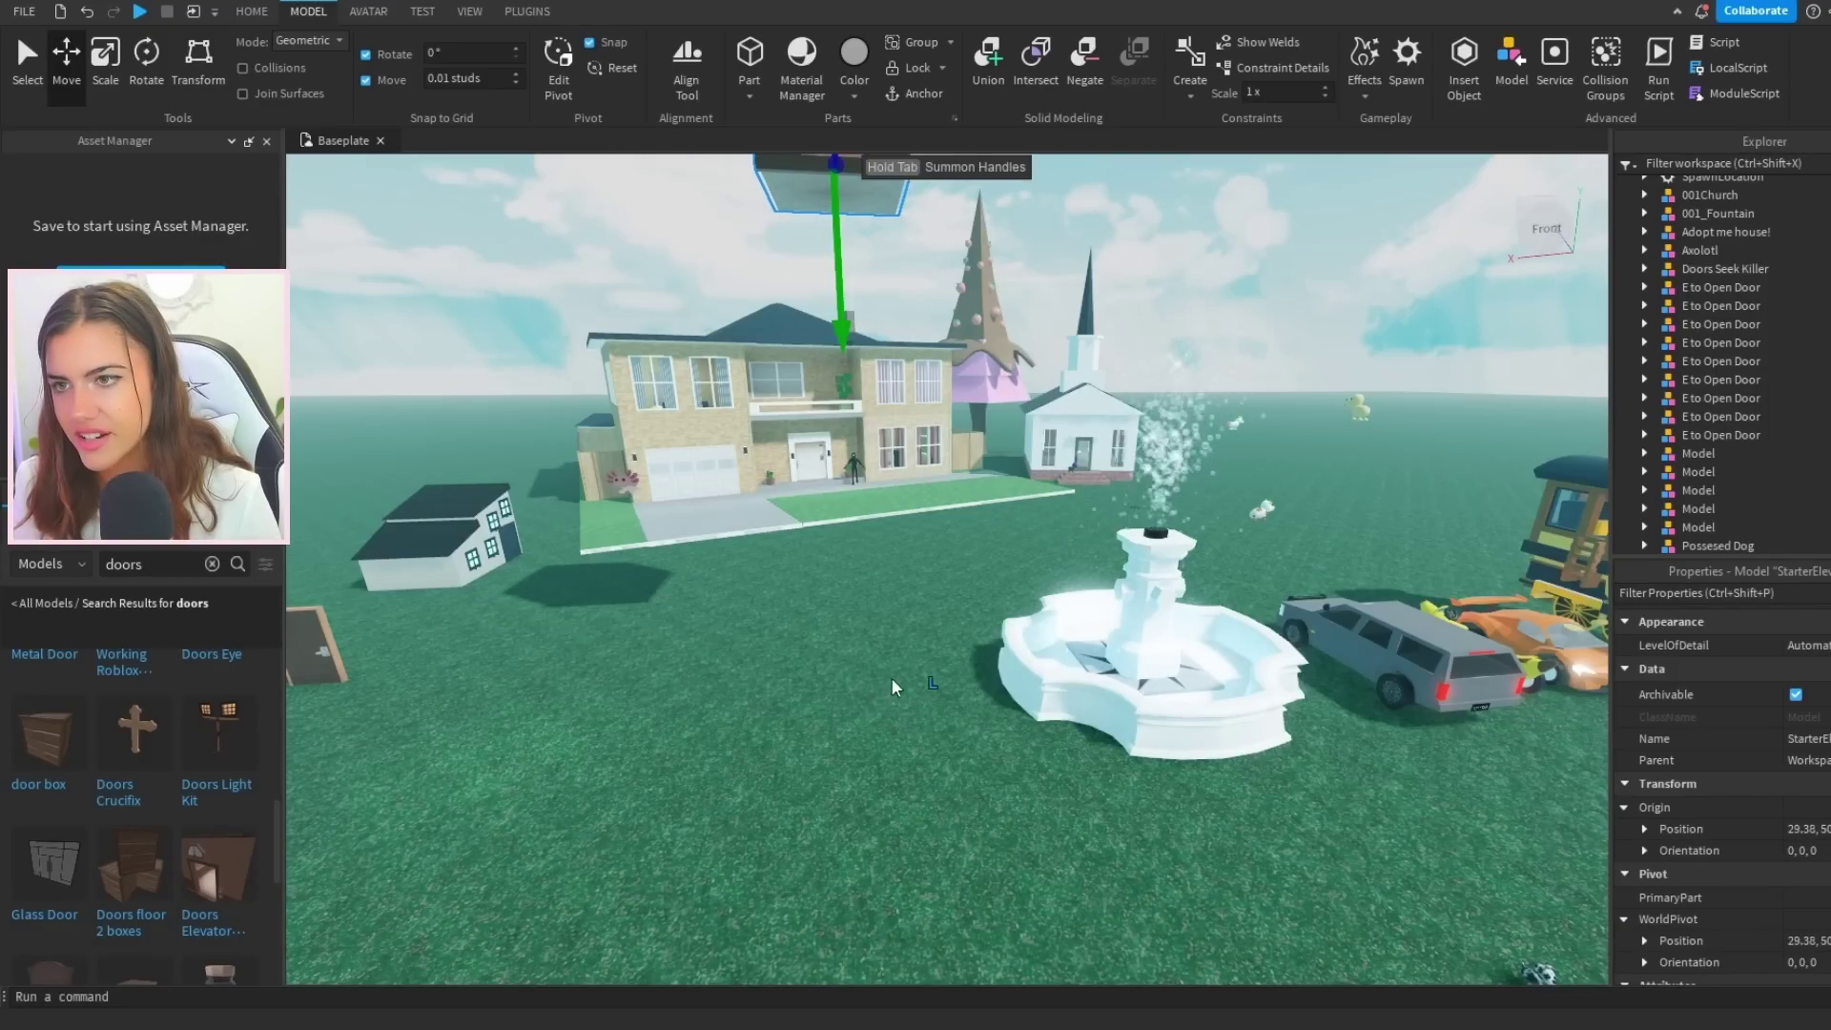
Lower the Doors Elevator model from the air to ground level beside the church.
key("f")
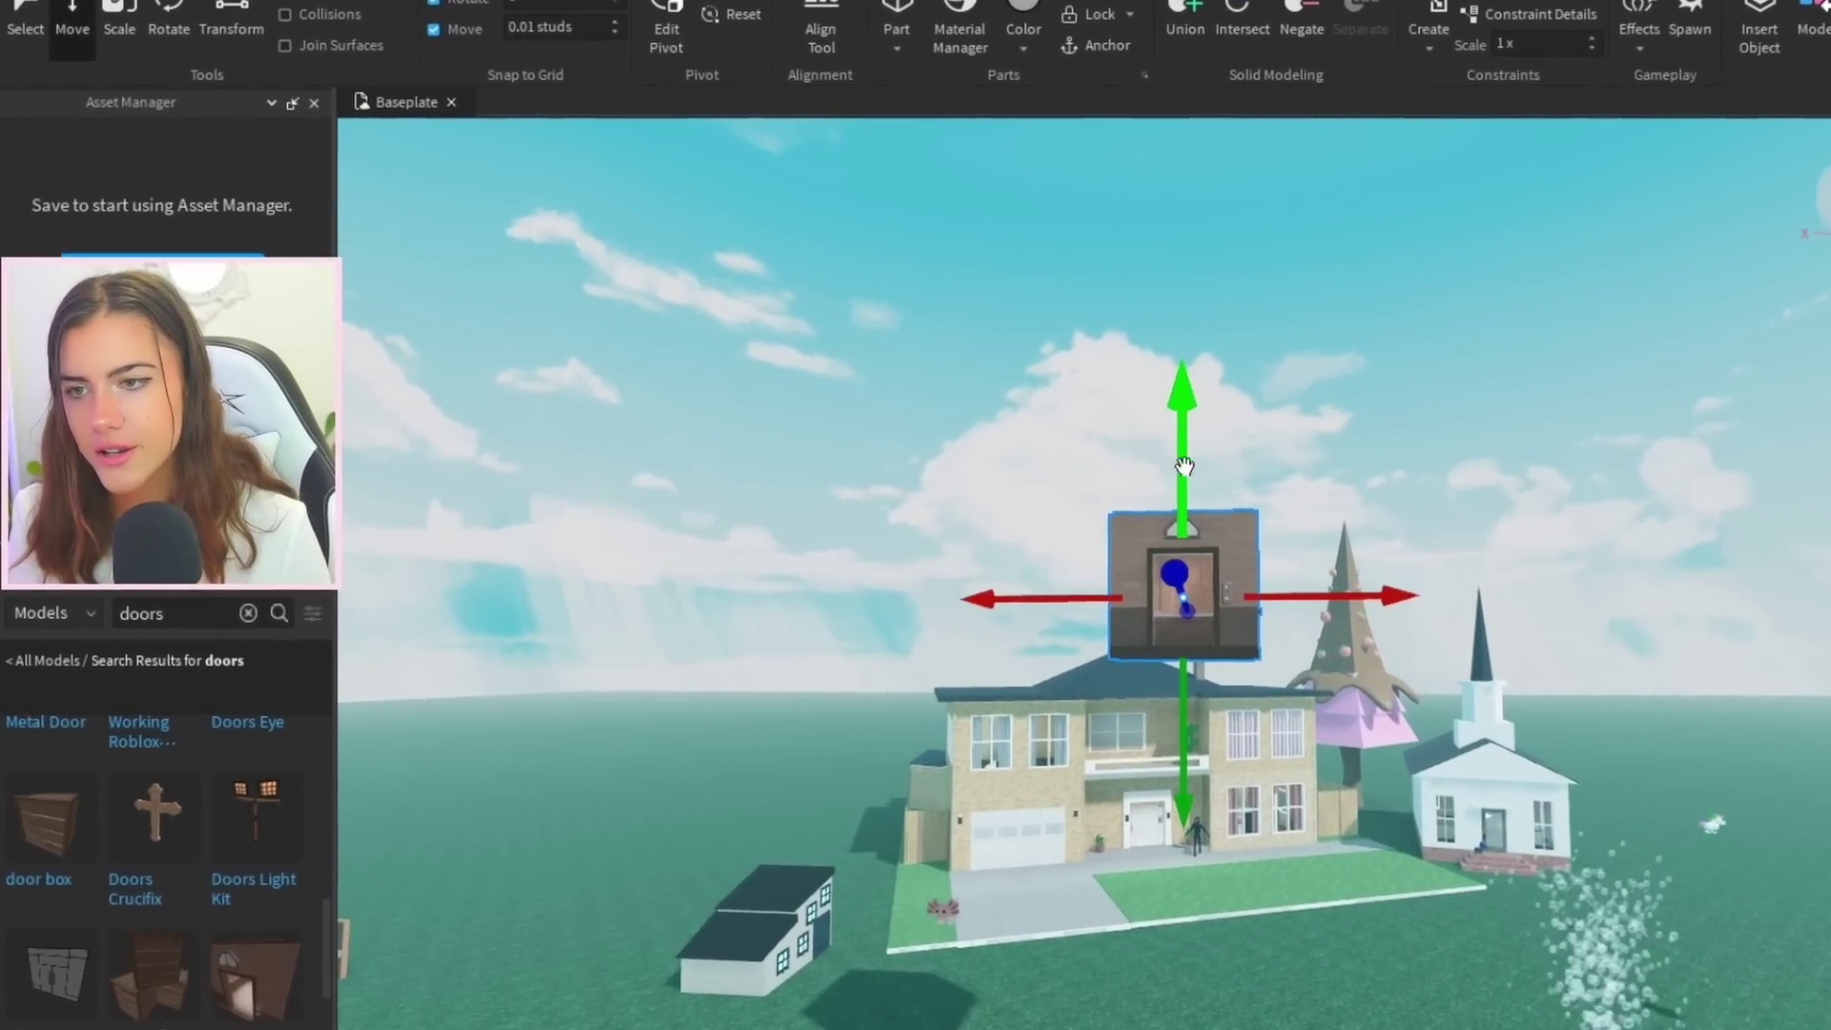
left_click_drag(1184, 465, 1131, 806)
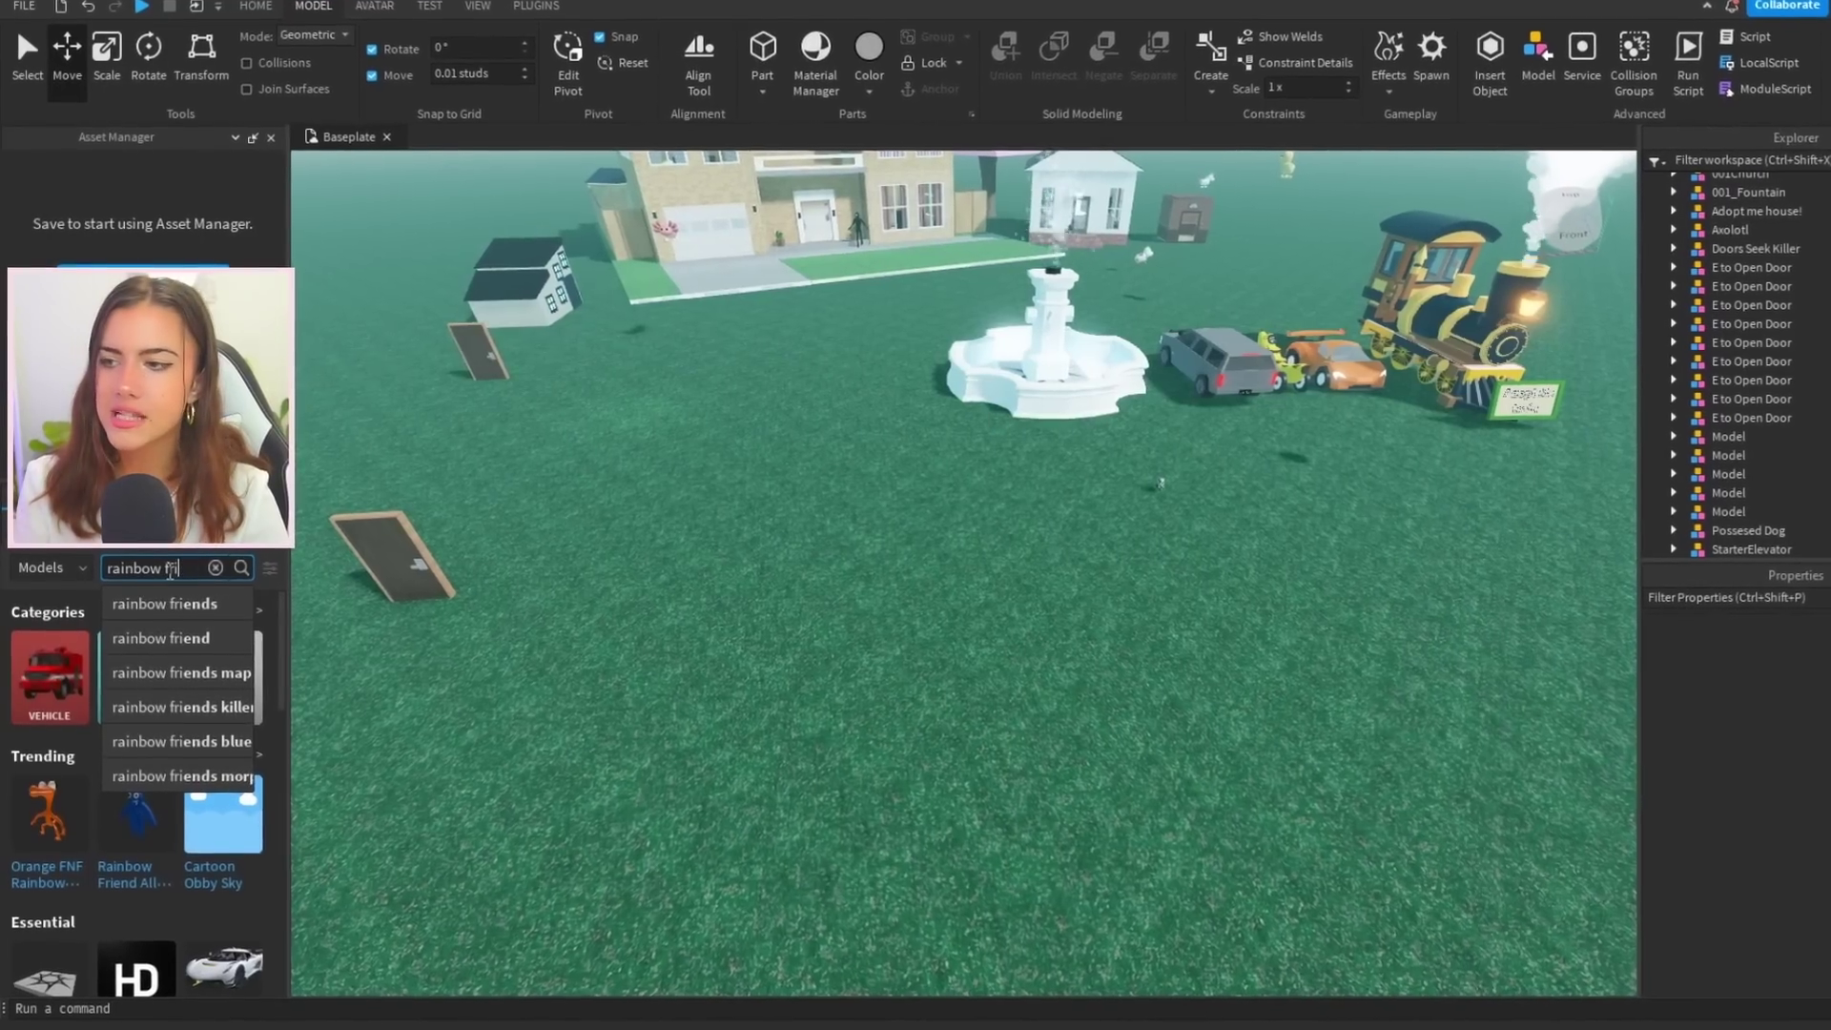
Search the toolbox for rainbow friends, insert the Blue figure and move it over to the scattered doors.
key("Return")
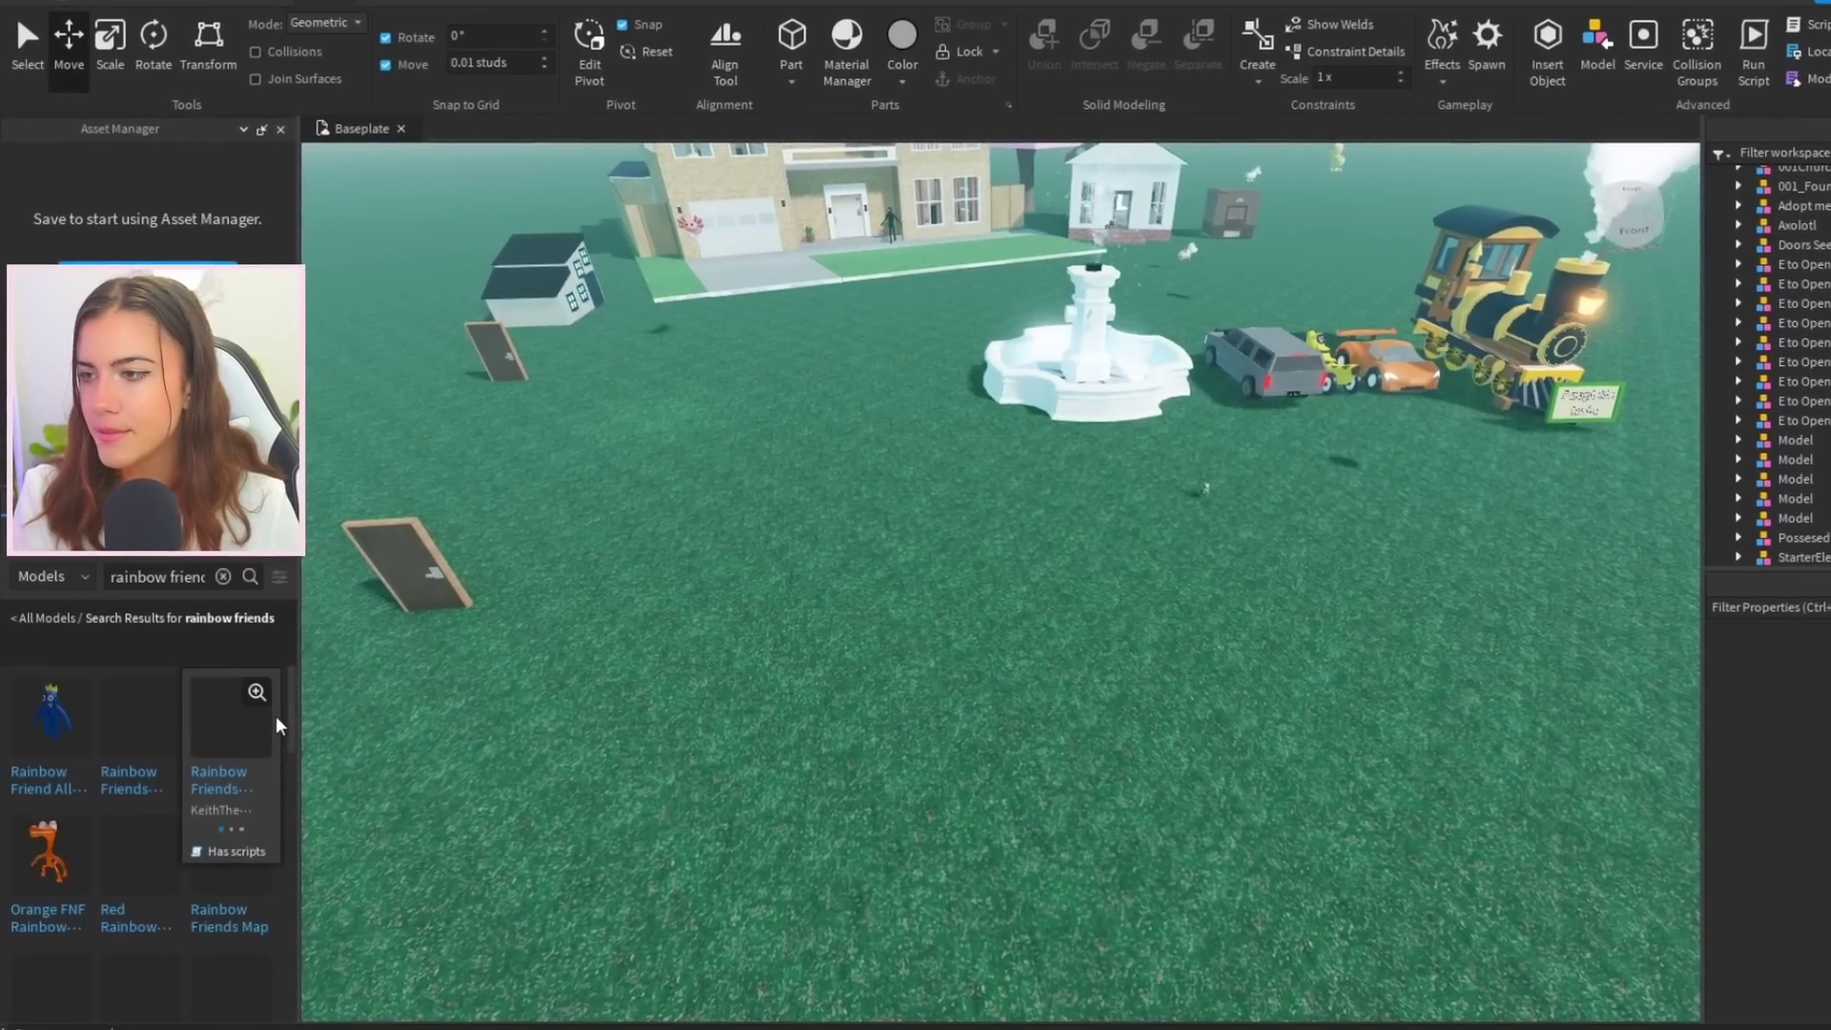
mouse_move(50, 729)
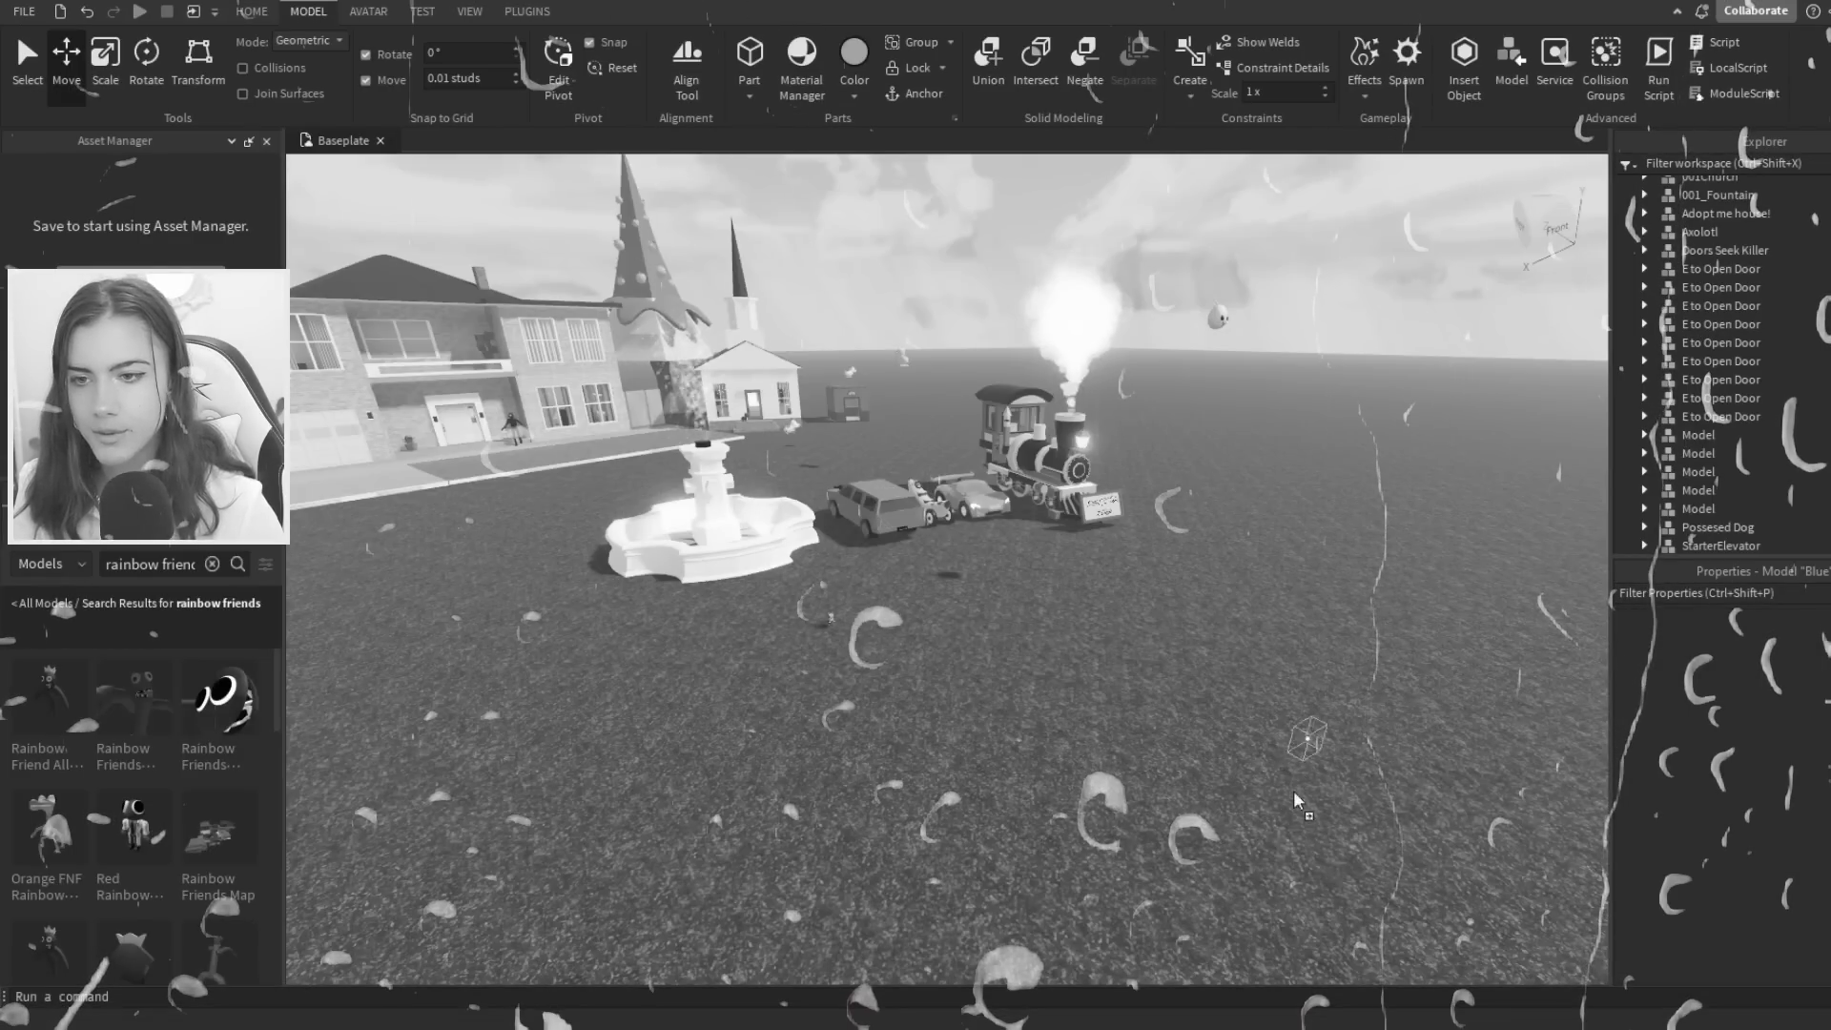
left_click_drag(1293, 791, 1310, 782)
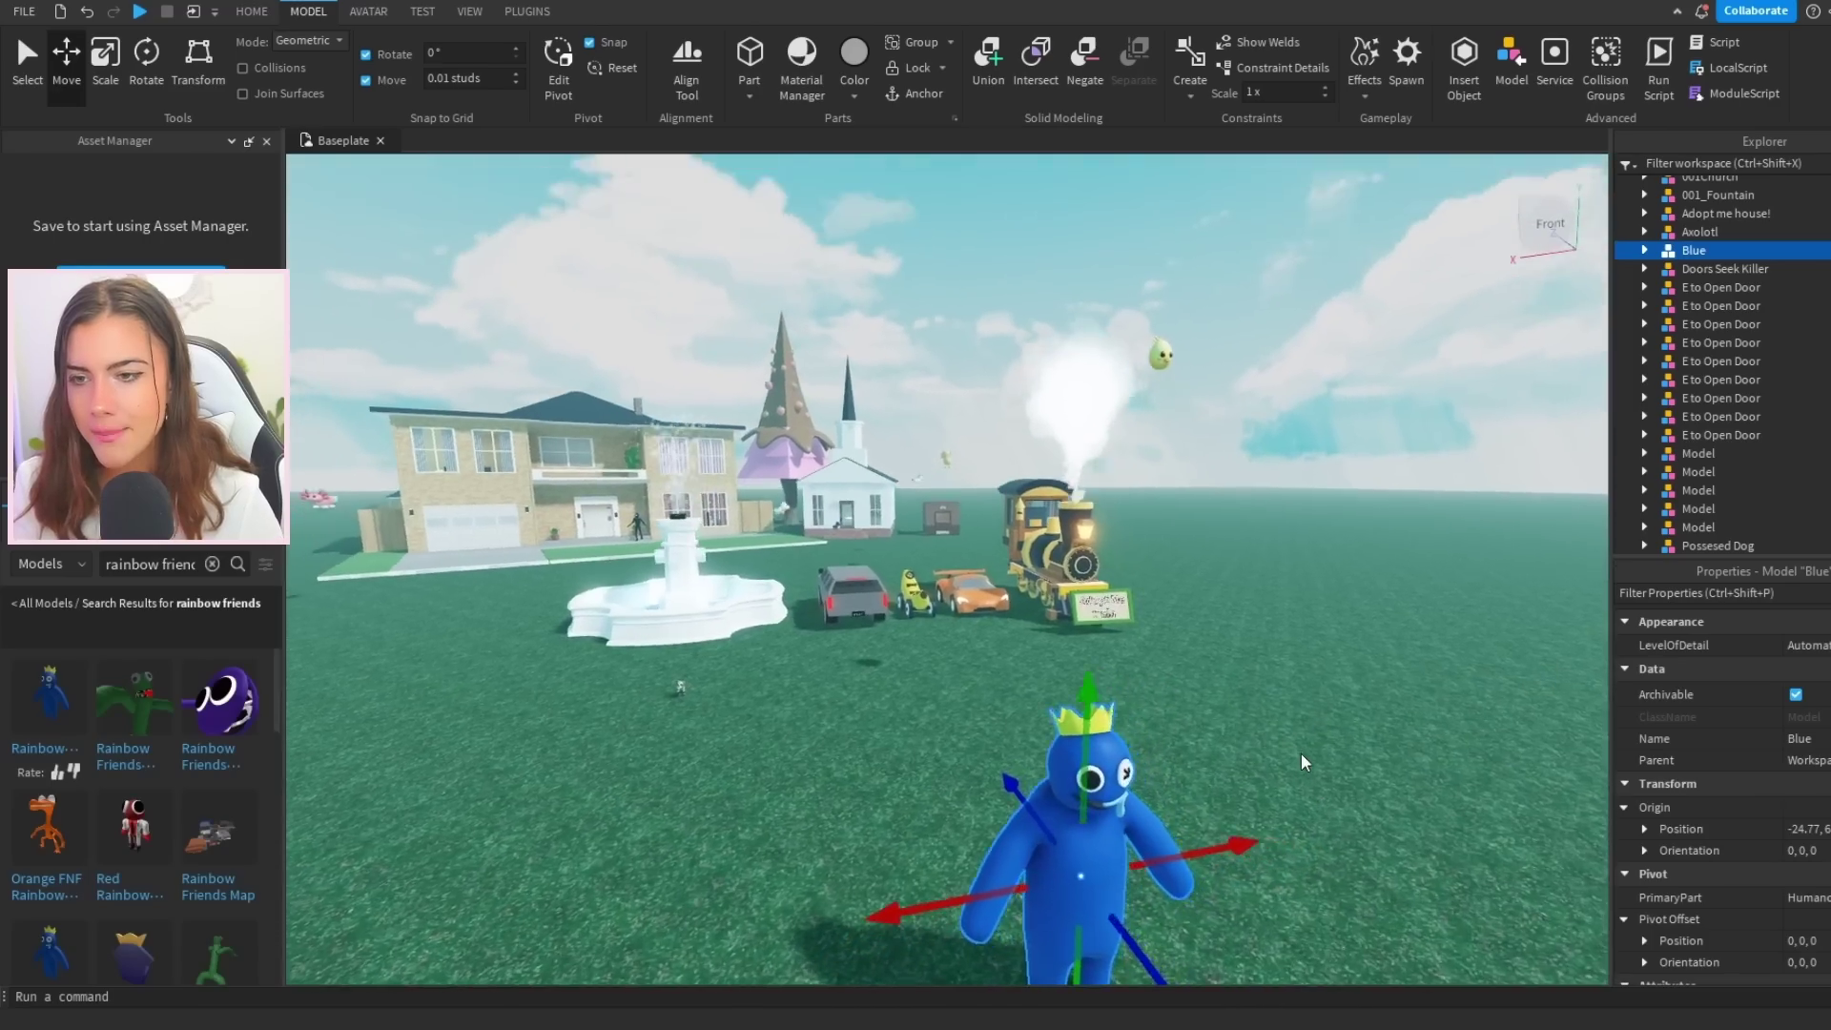
scroll(1300, 761, "up", 5)
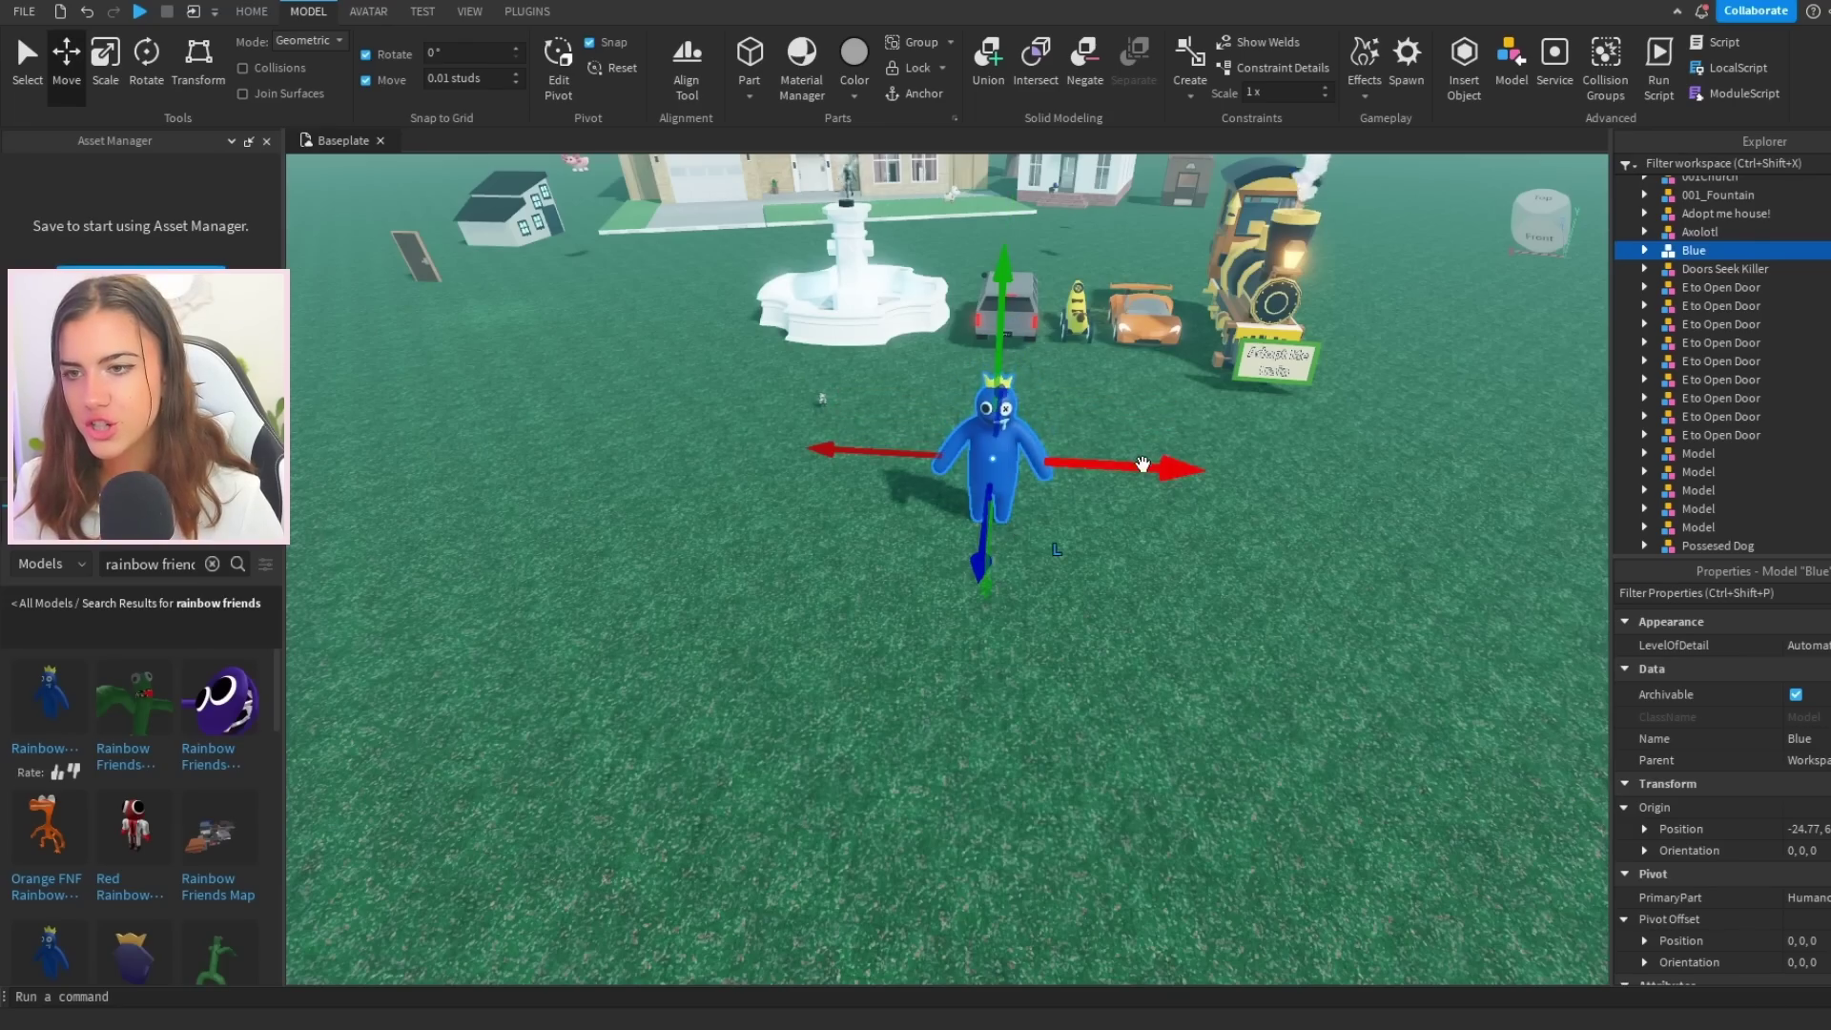
left_click_drag(1027, 475, 779, 464)
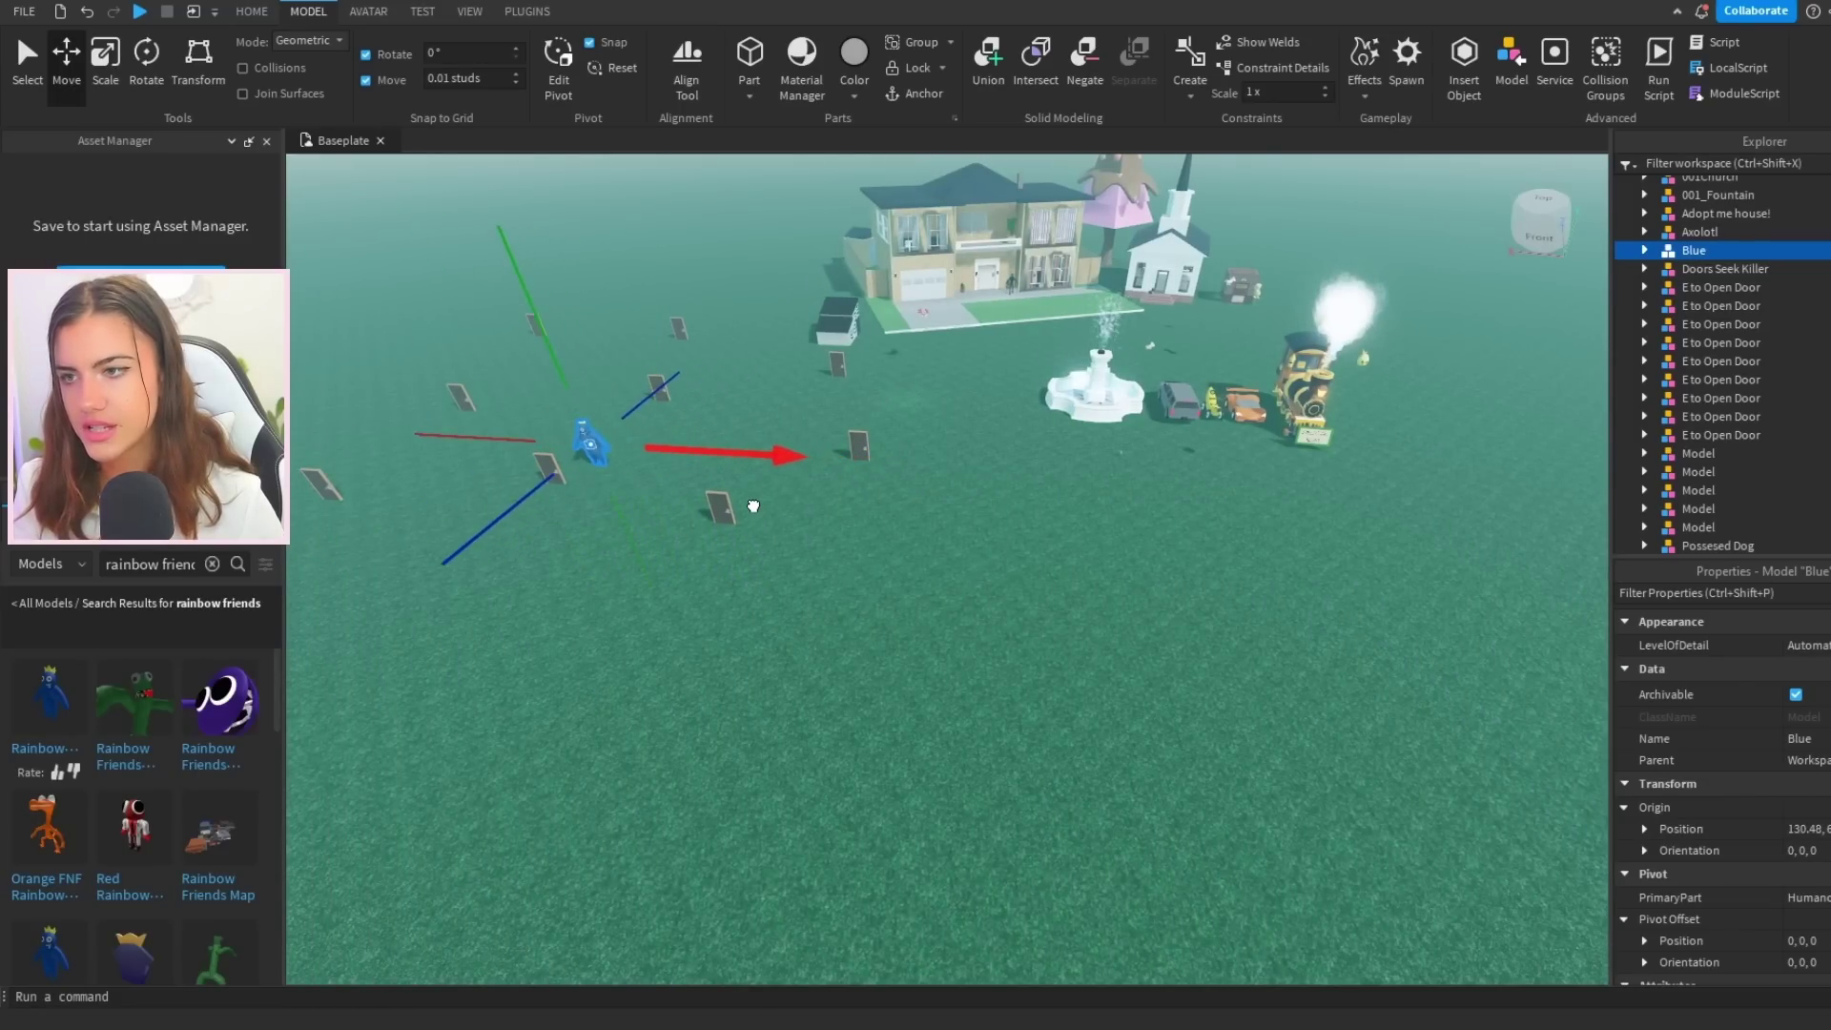
scroll(1192, 560, "up", 3)
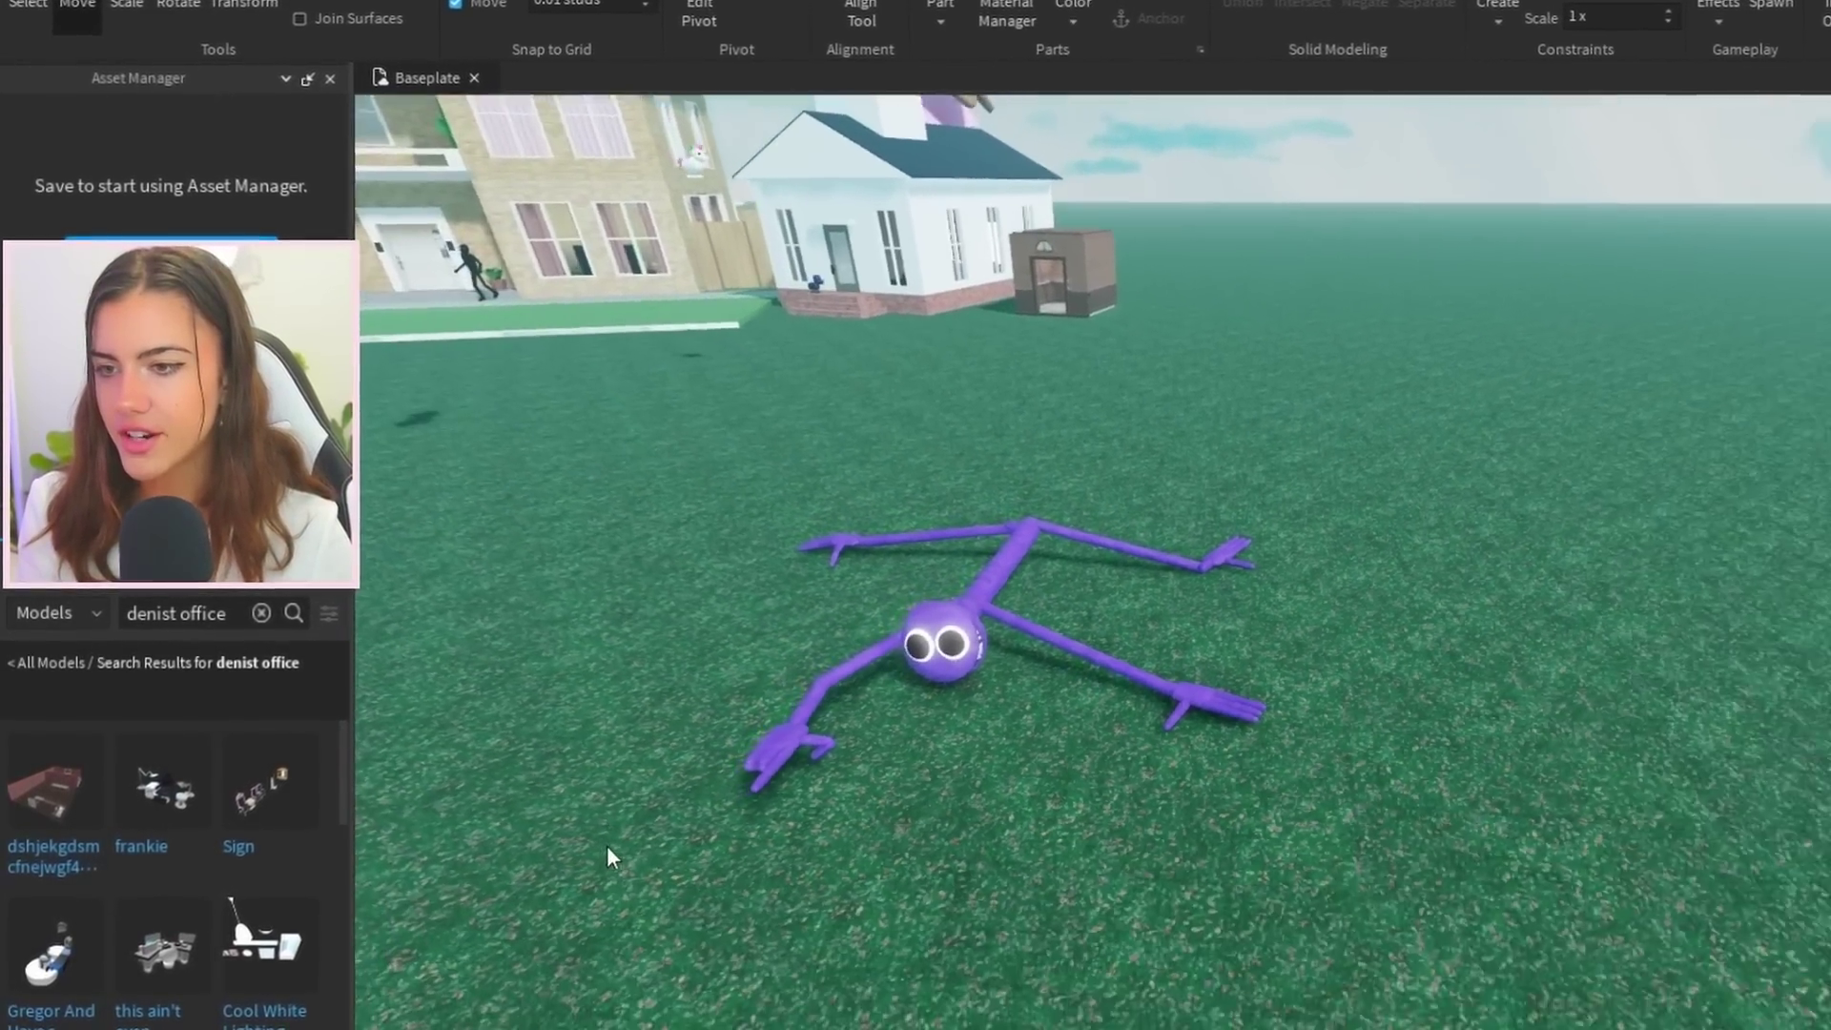
Insert a model from the "denist office" results and inspect its tables and the arm lying on one of them.
left_click_drag(606, 845, 1603, 526)
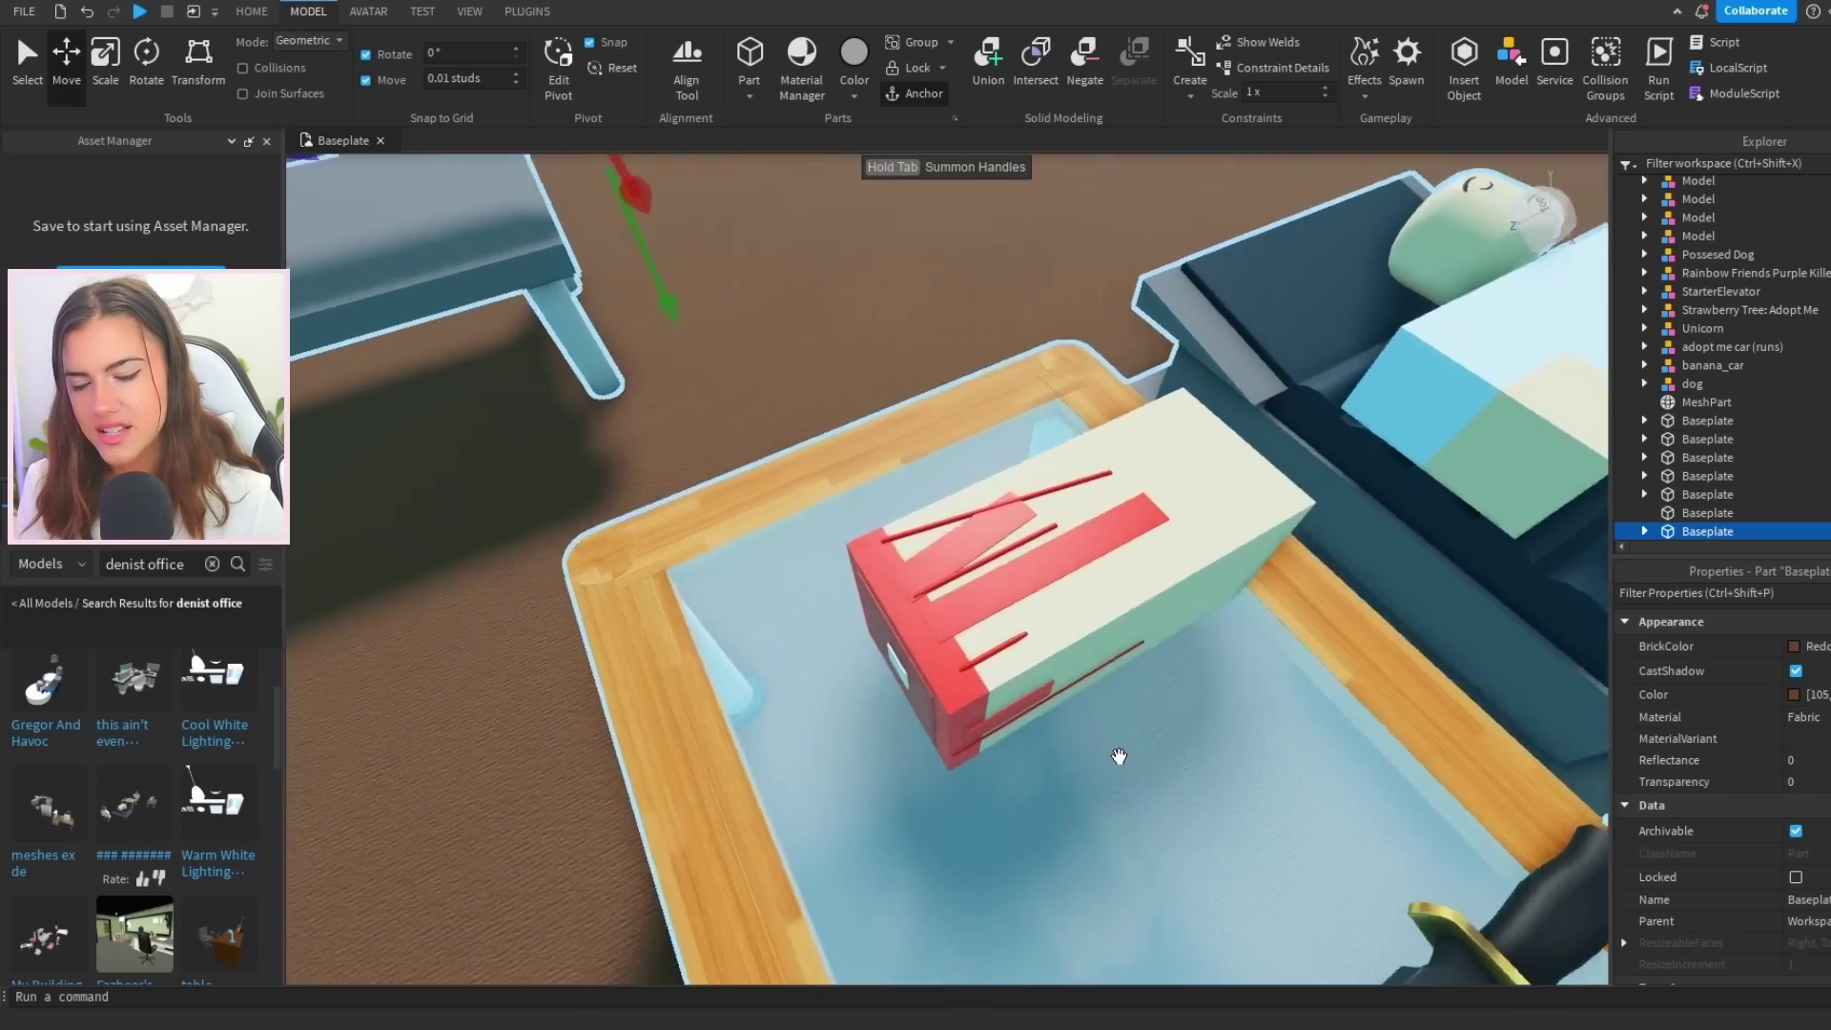
right_click_drag(1119, 756, 1119, 756)
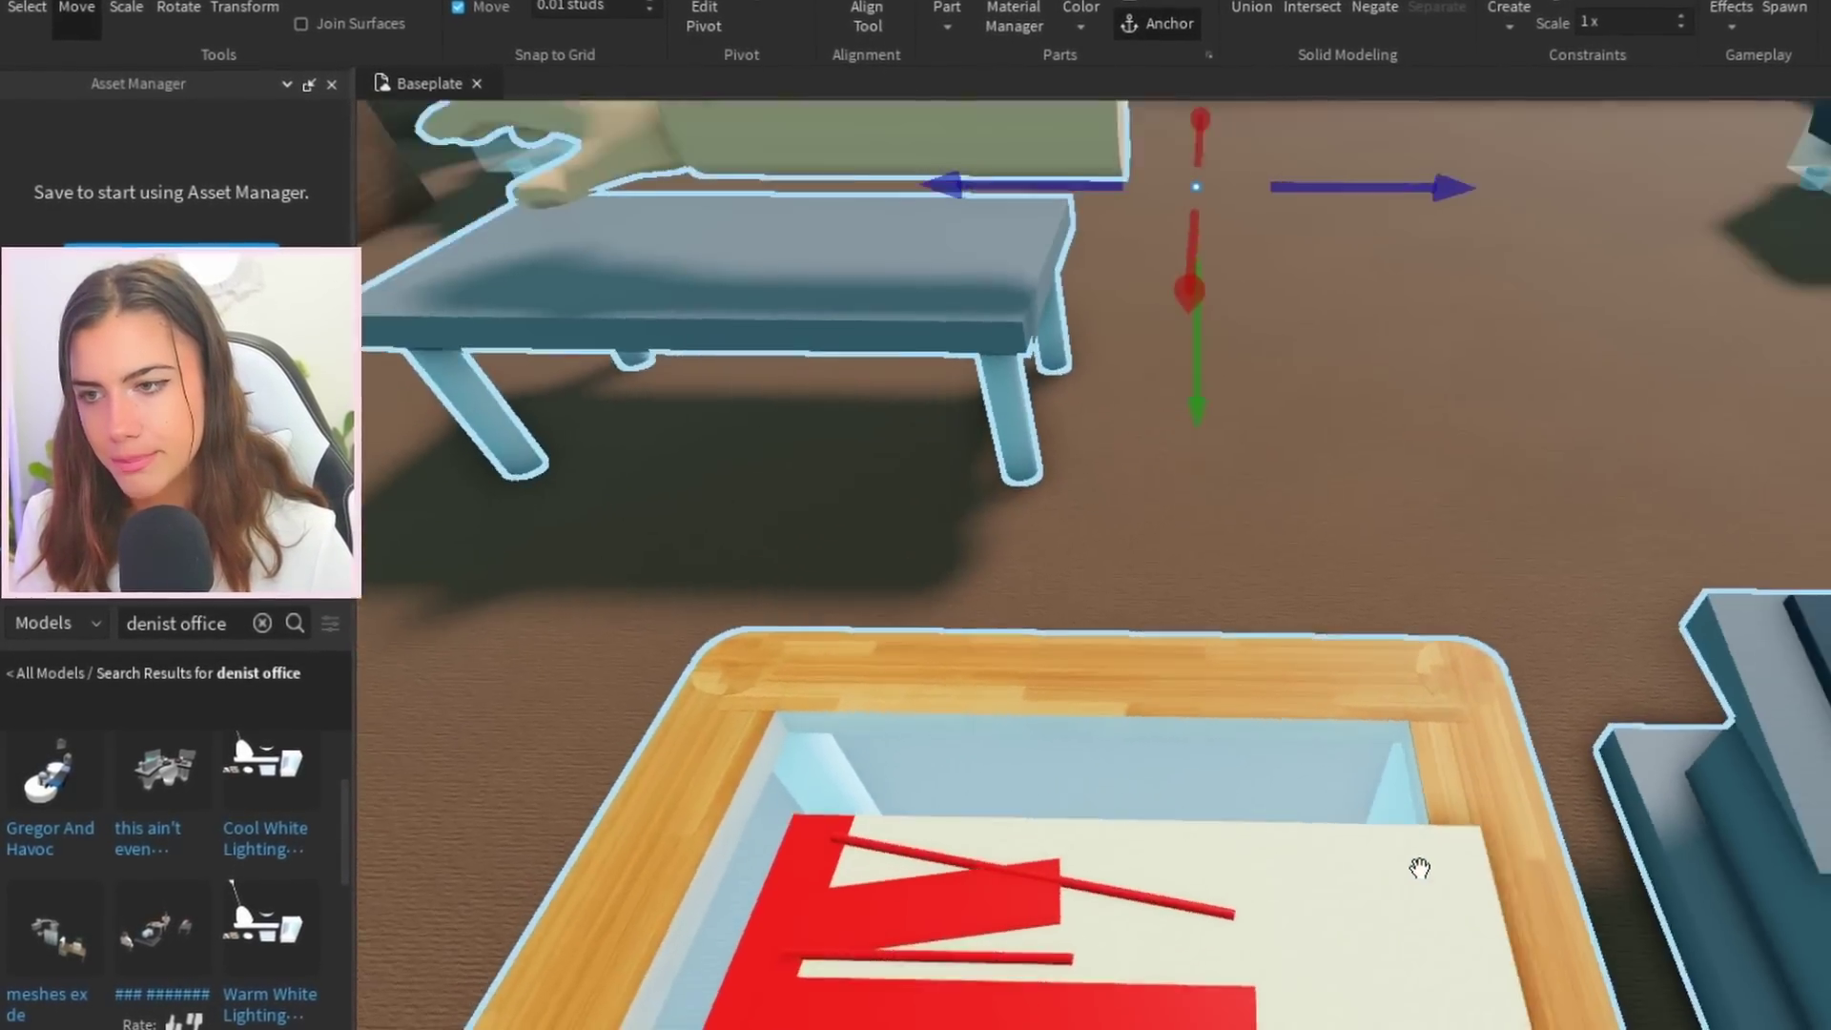
right_click_drag(1419, 868, 1430, 870)
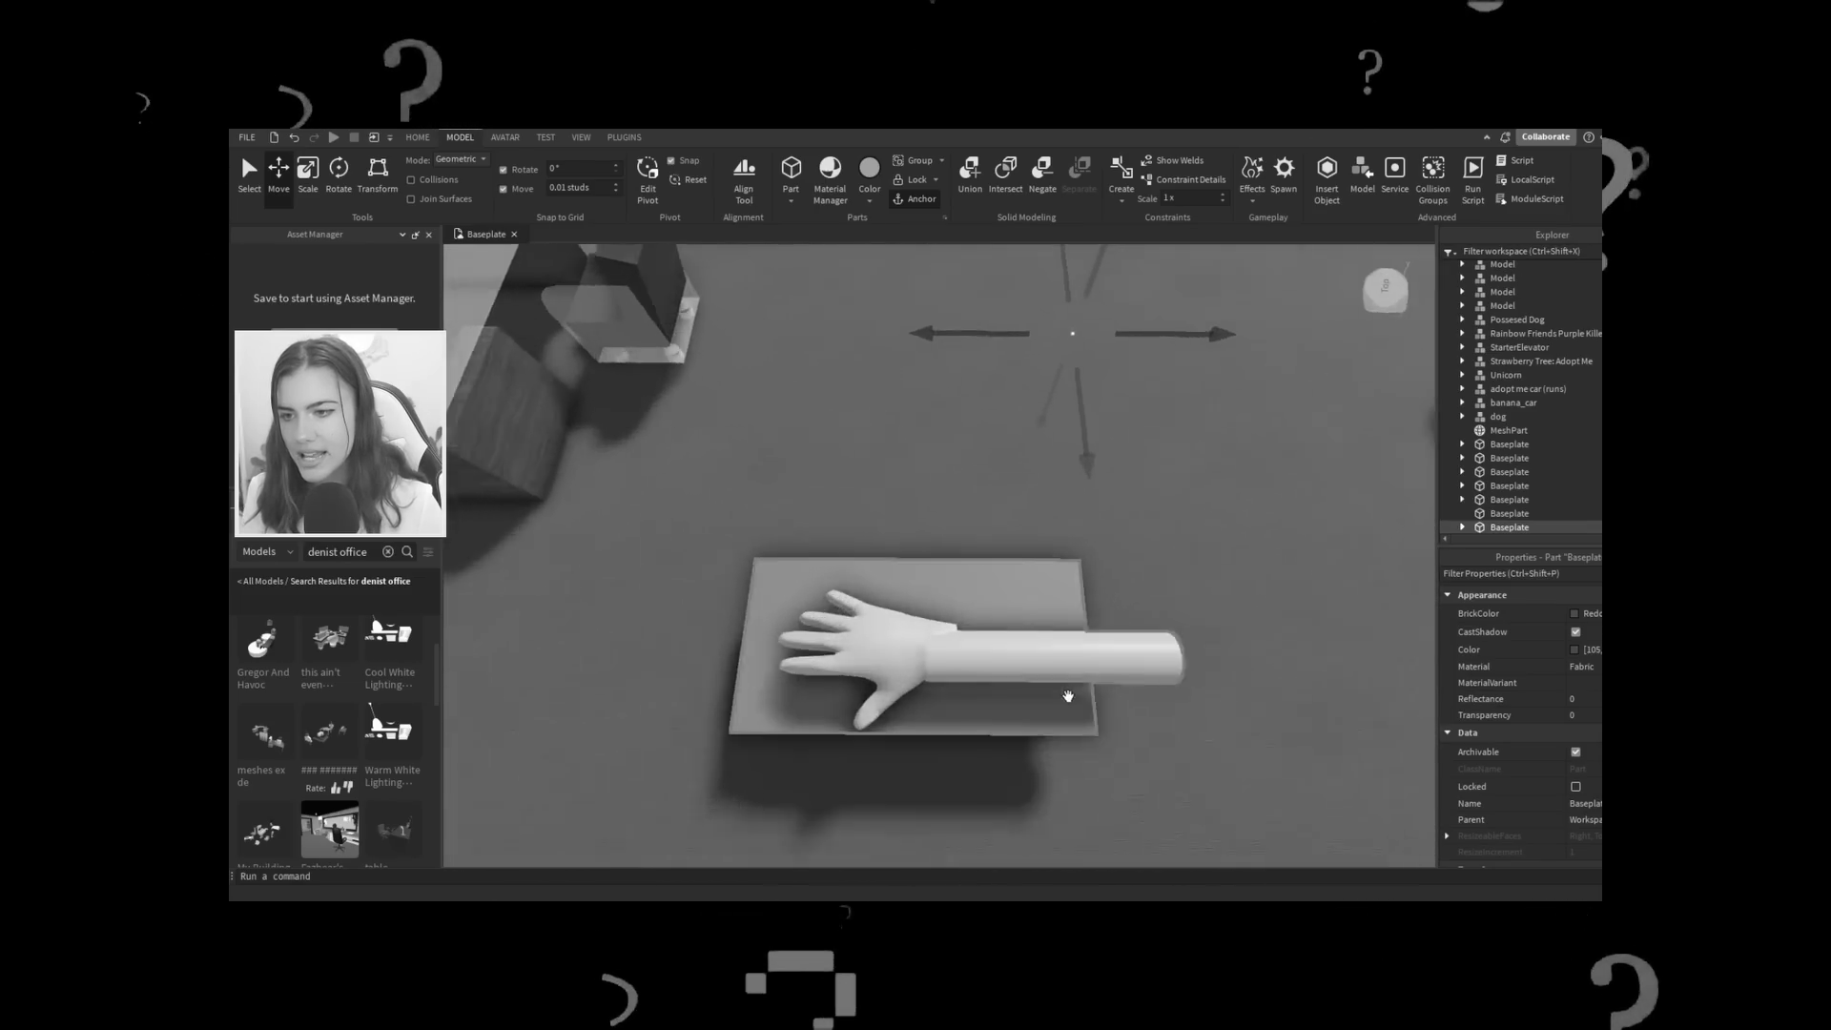
right_click_drag(1068, 697, 1068, 696)
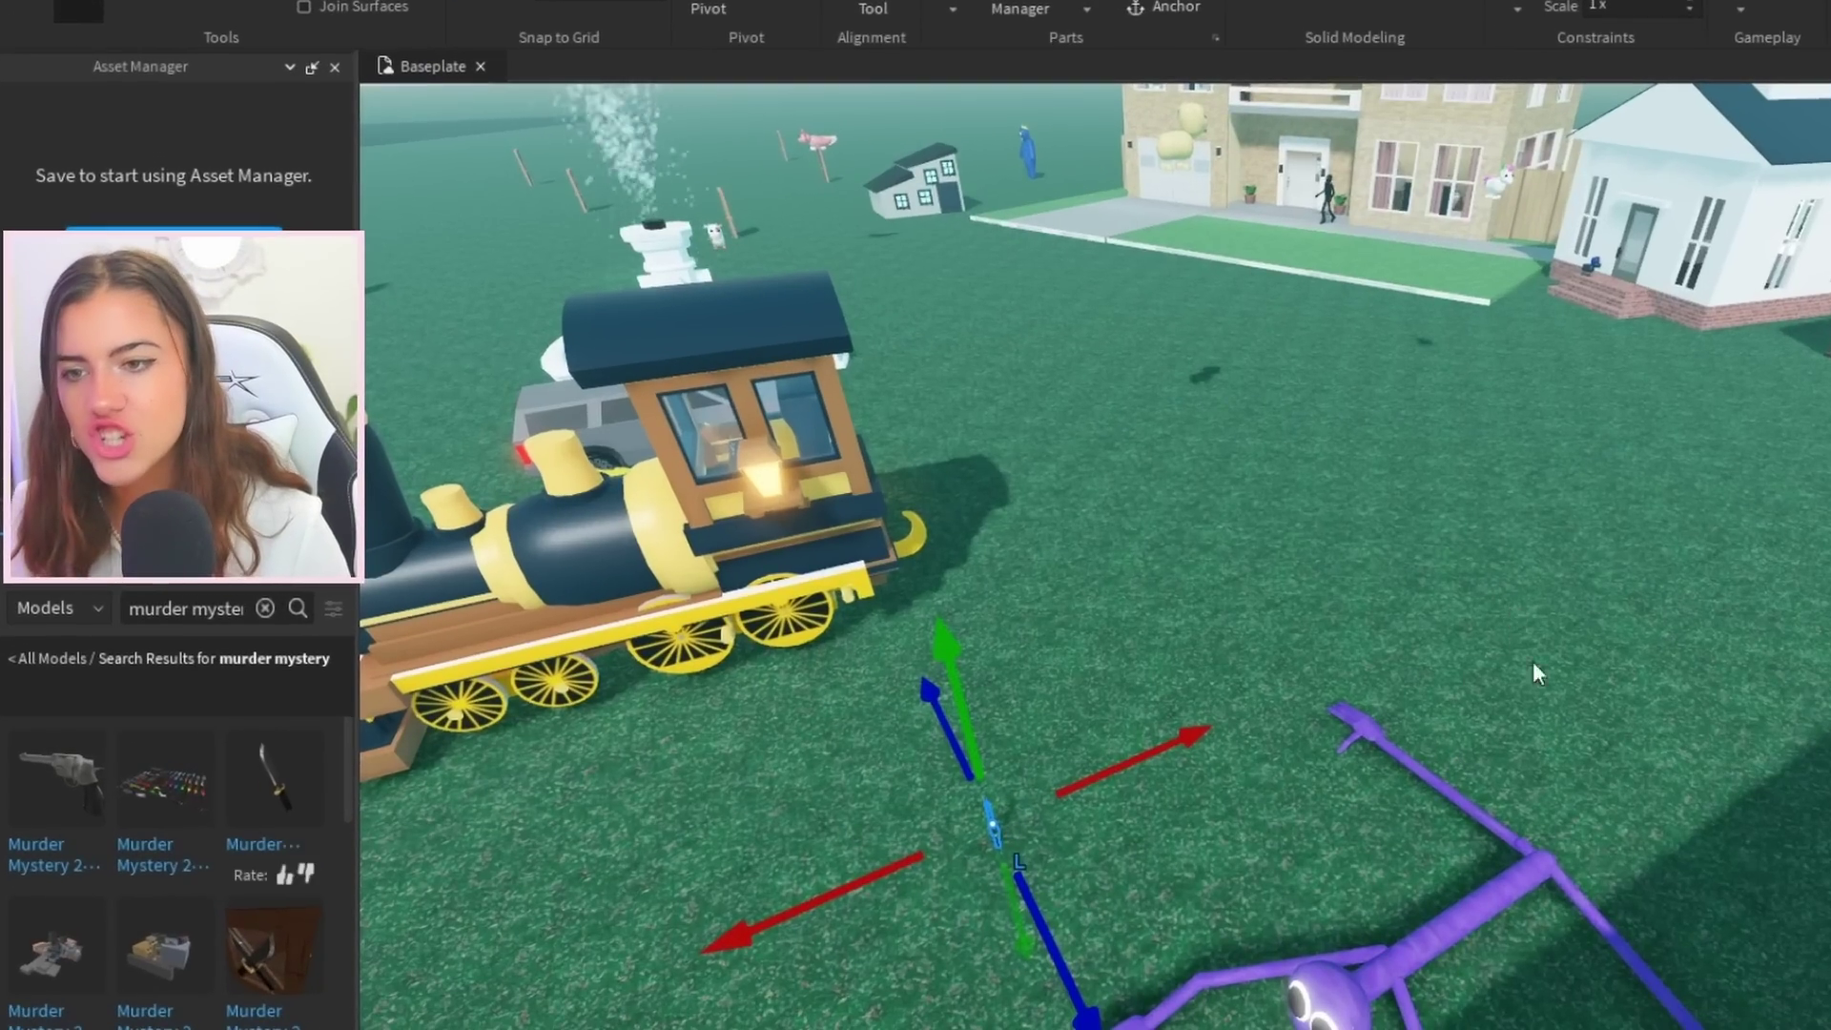
Add the Golden Gun from the murder mystery models to the open grass facing the Tower of Hell.
scroll(1275, 498, "up", 5)
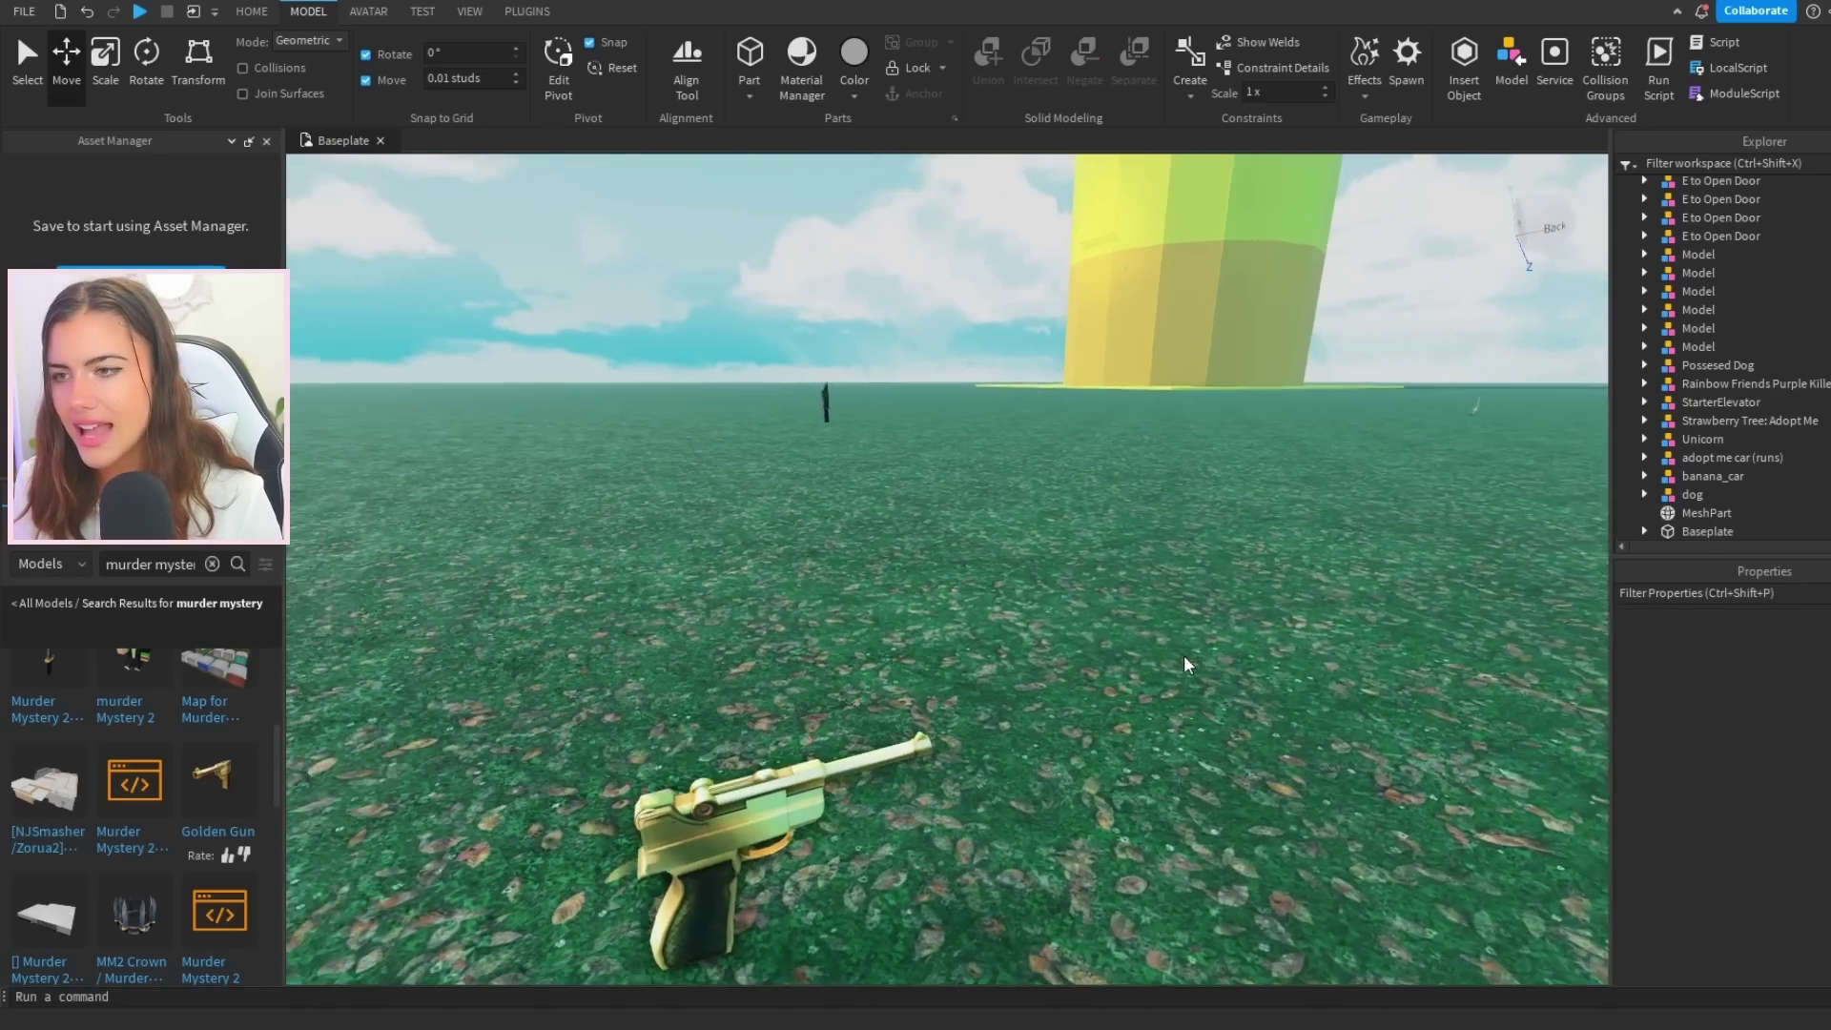
key("s")
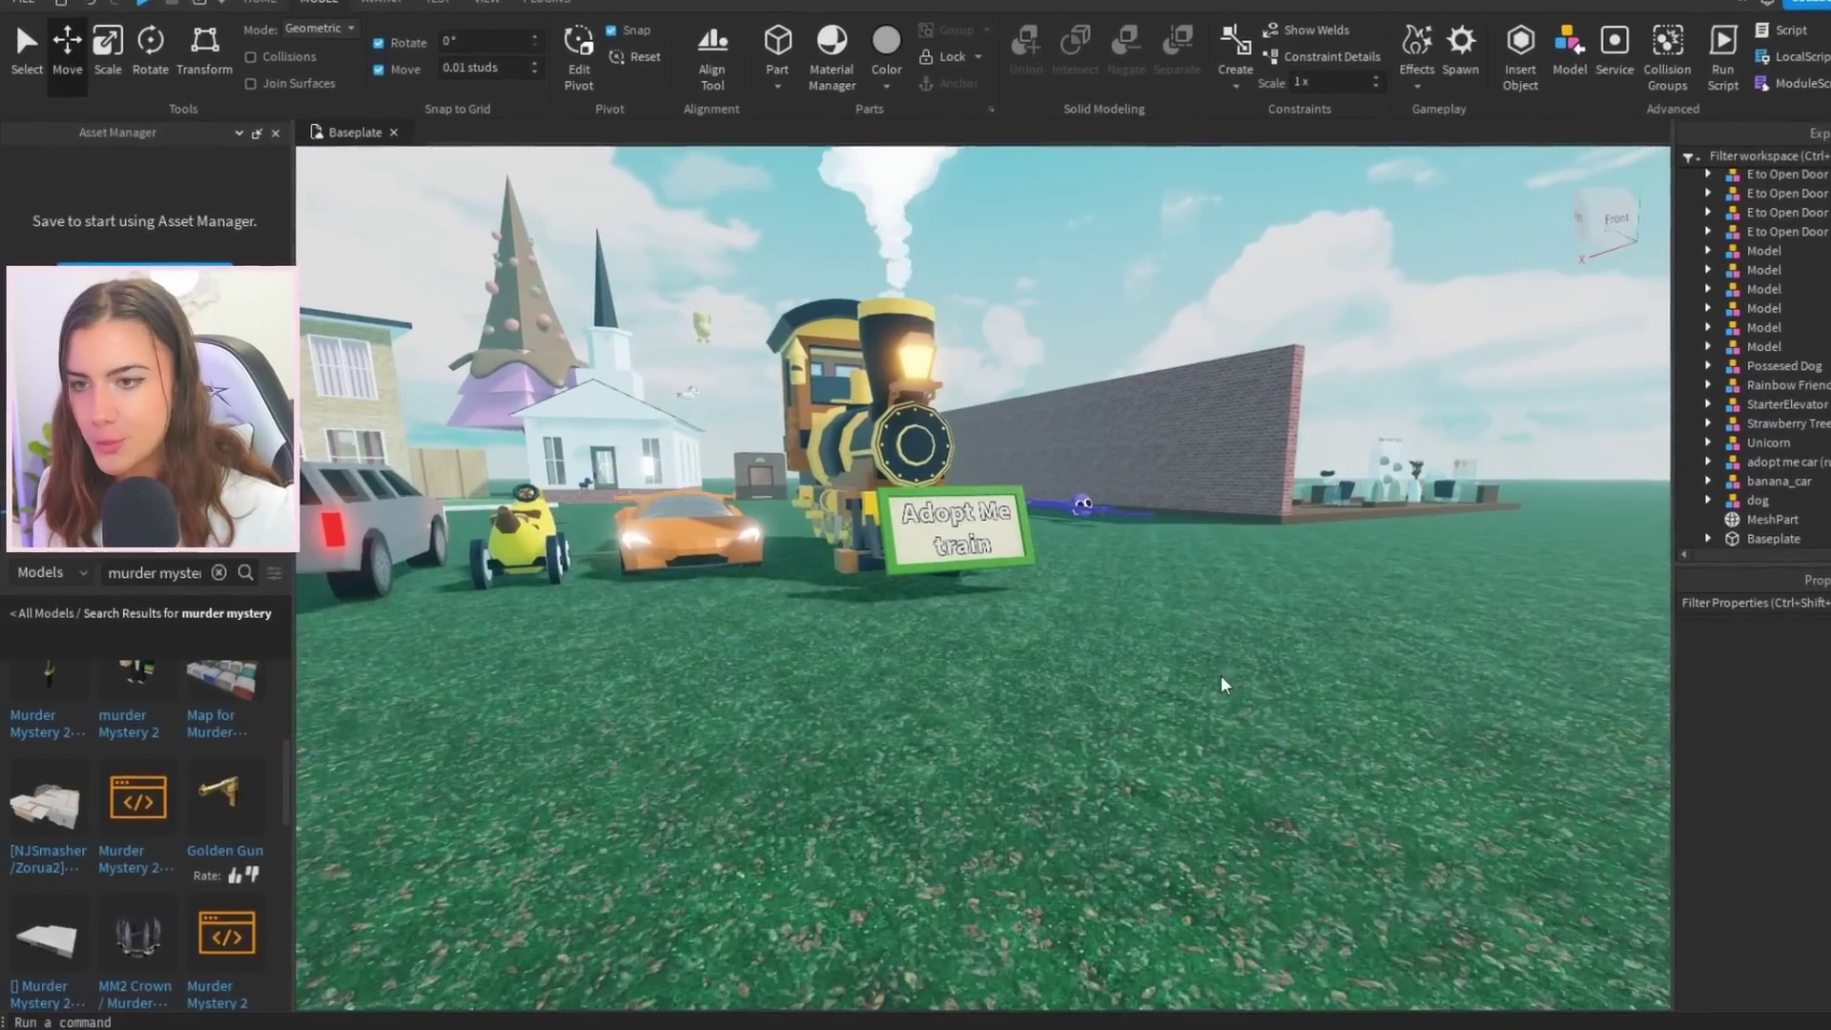
Insert the Da Hood School model from the da hood results and position it on the open grass.
scroll(141, 889, "down", 3)
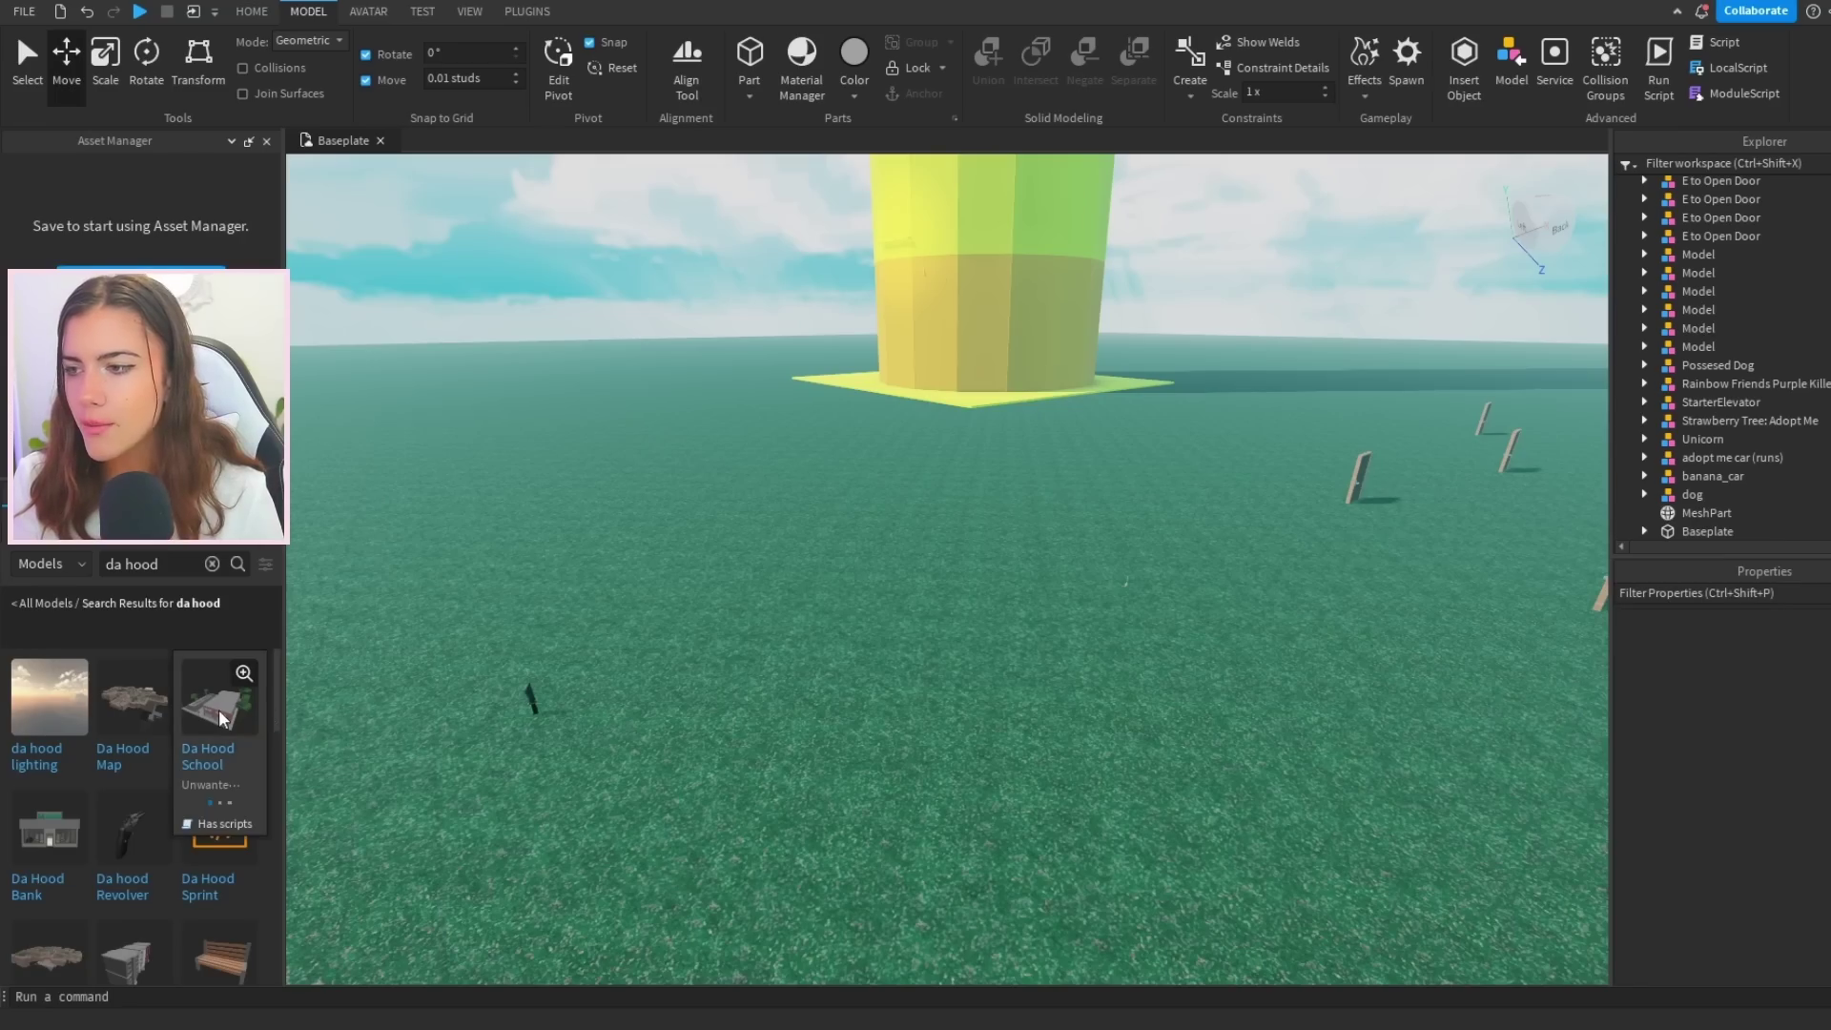
left_click(219, 710)
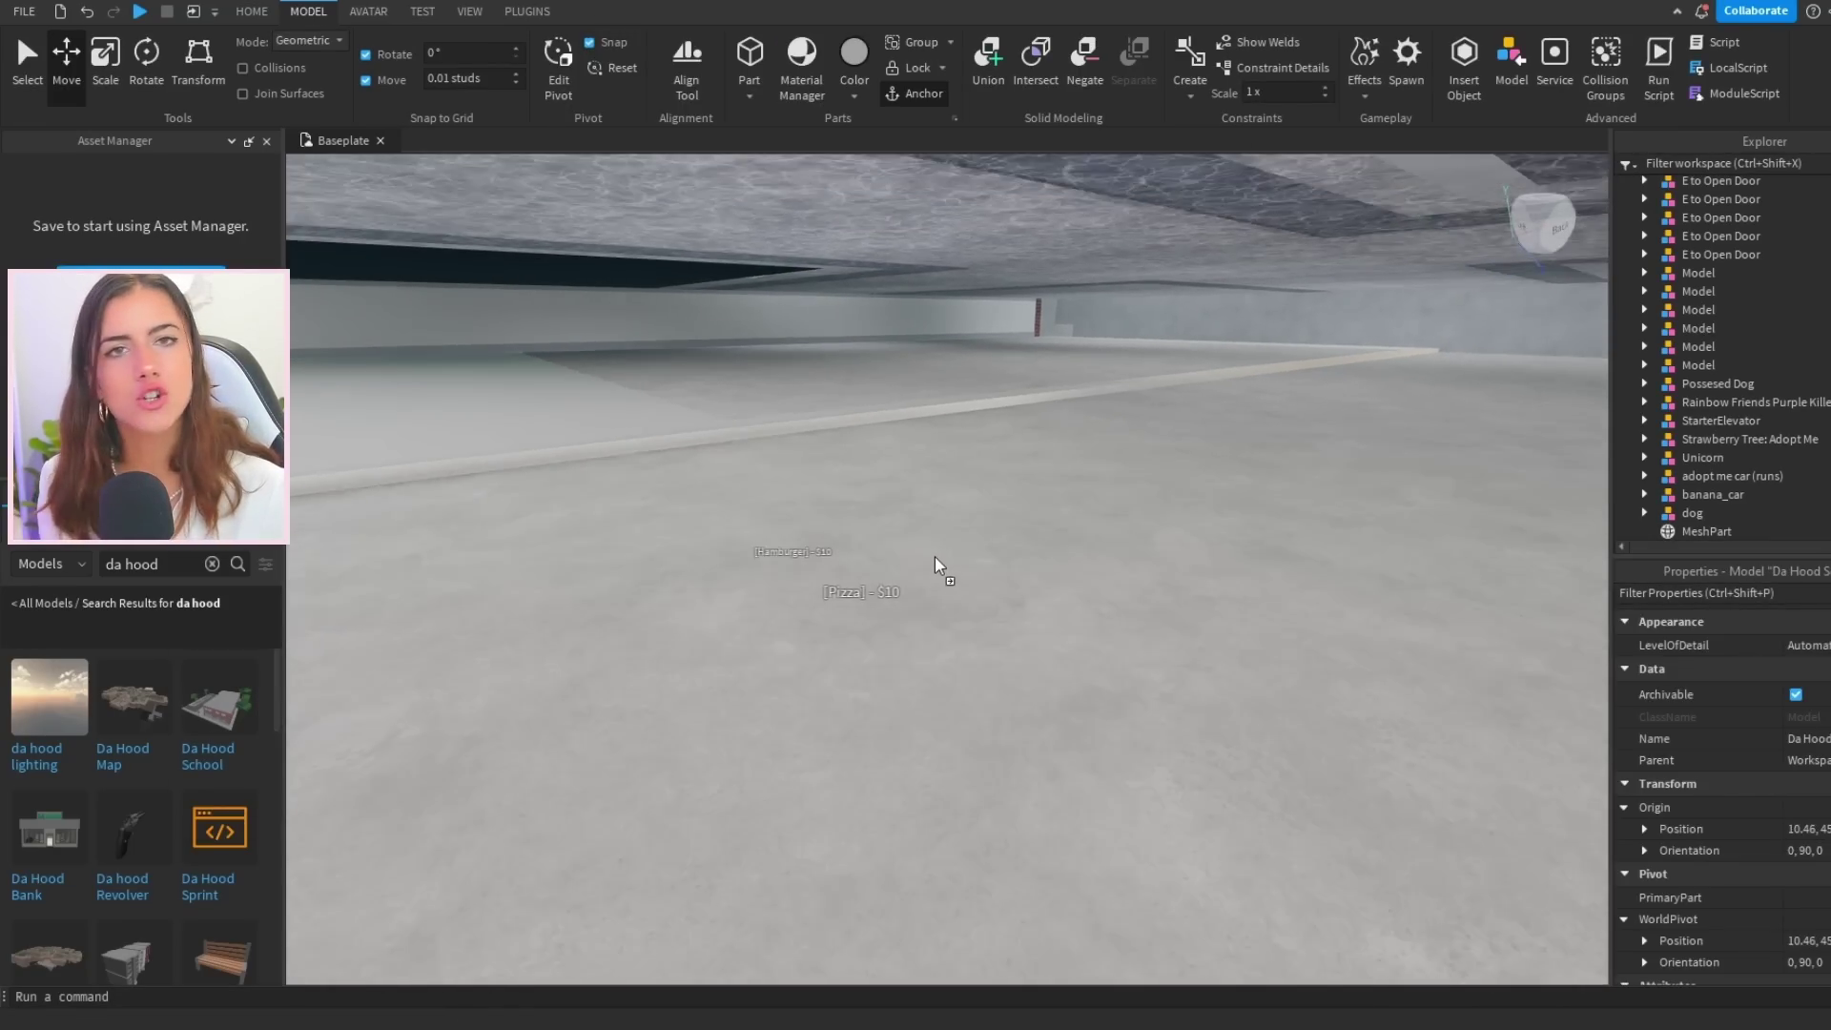
left_click_drag(935, 564, 1210, 582)
scroll(1188, 729, "down", 10)
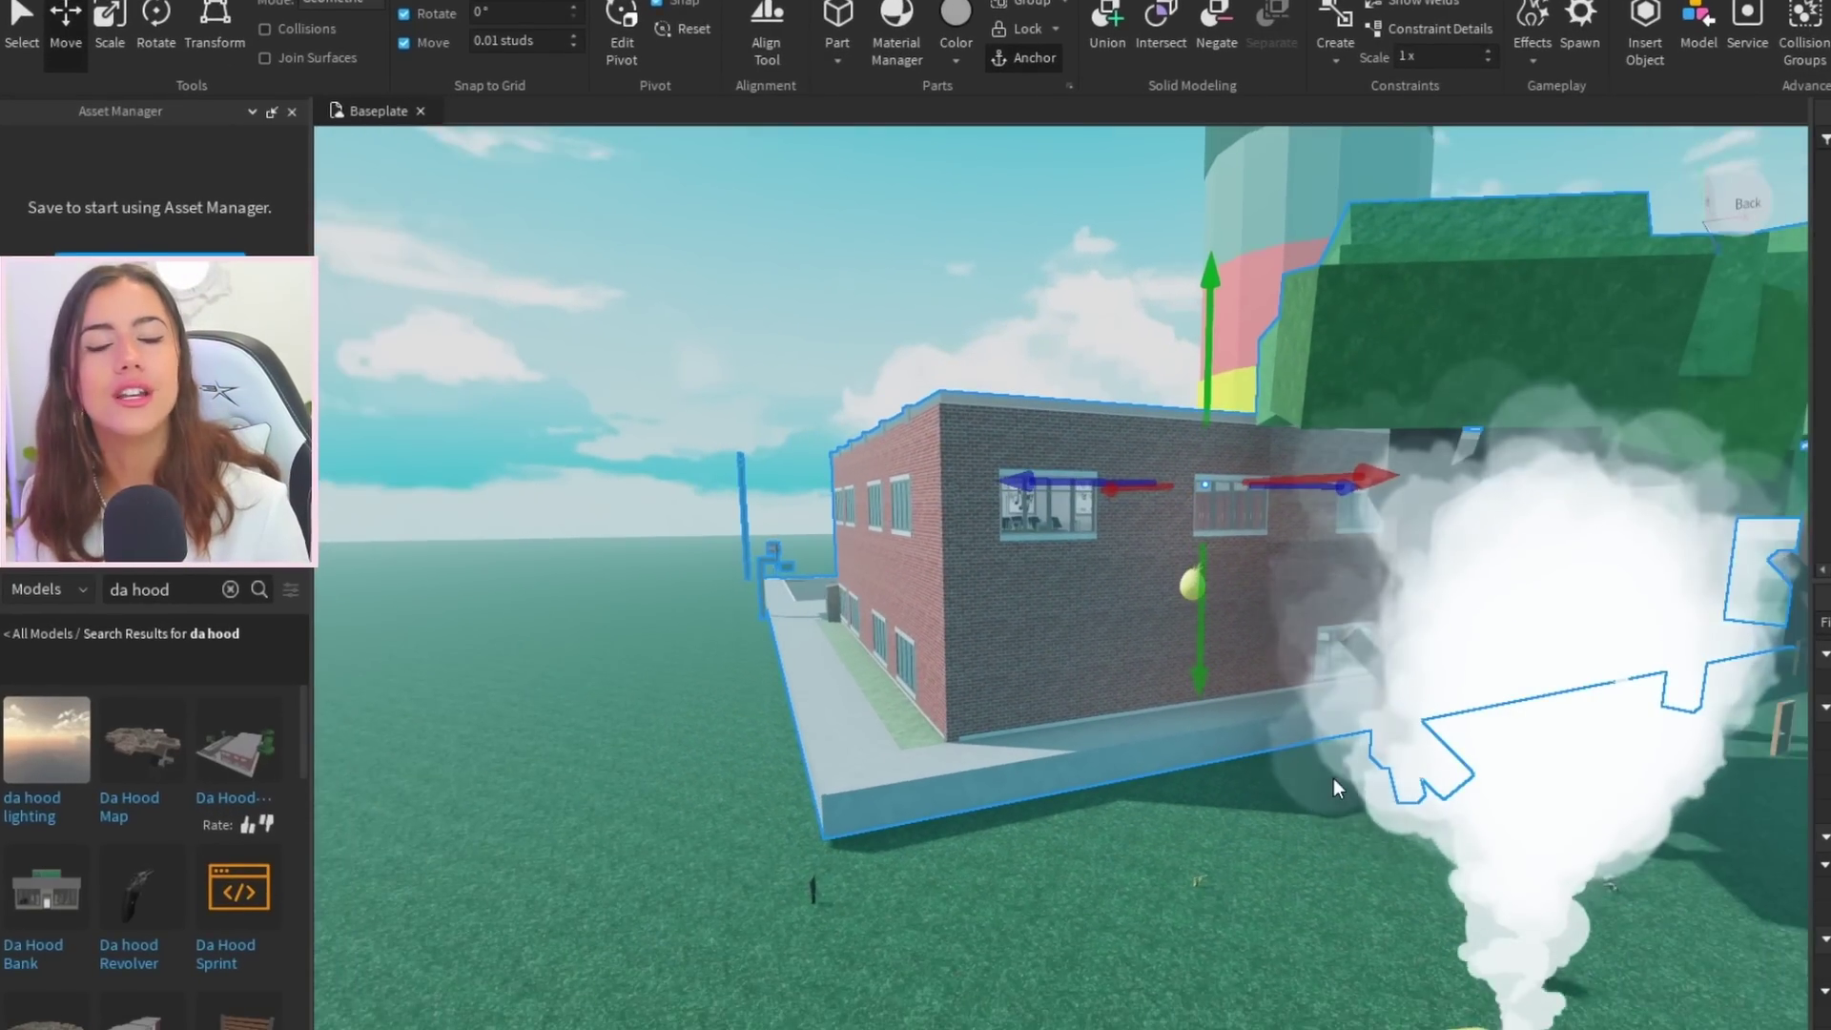
scroll(1490, 833, "up", 5)
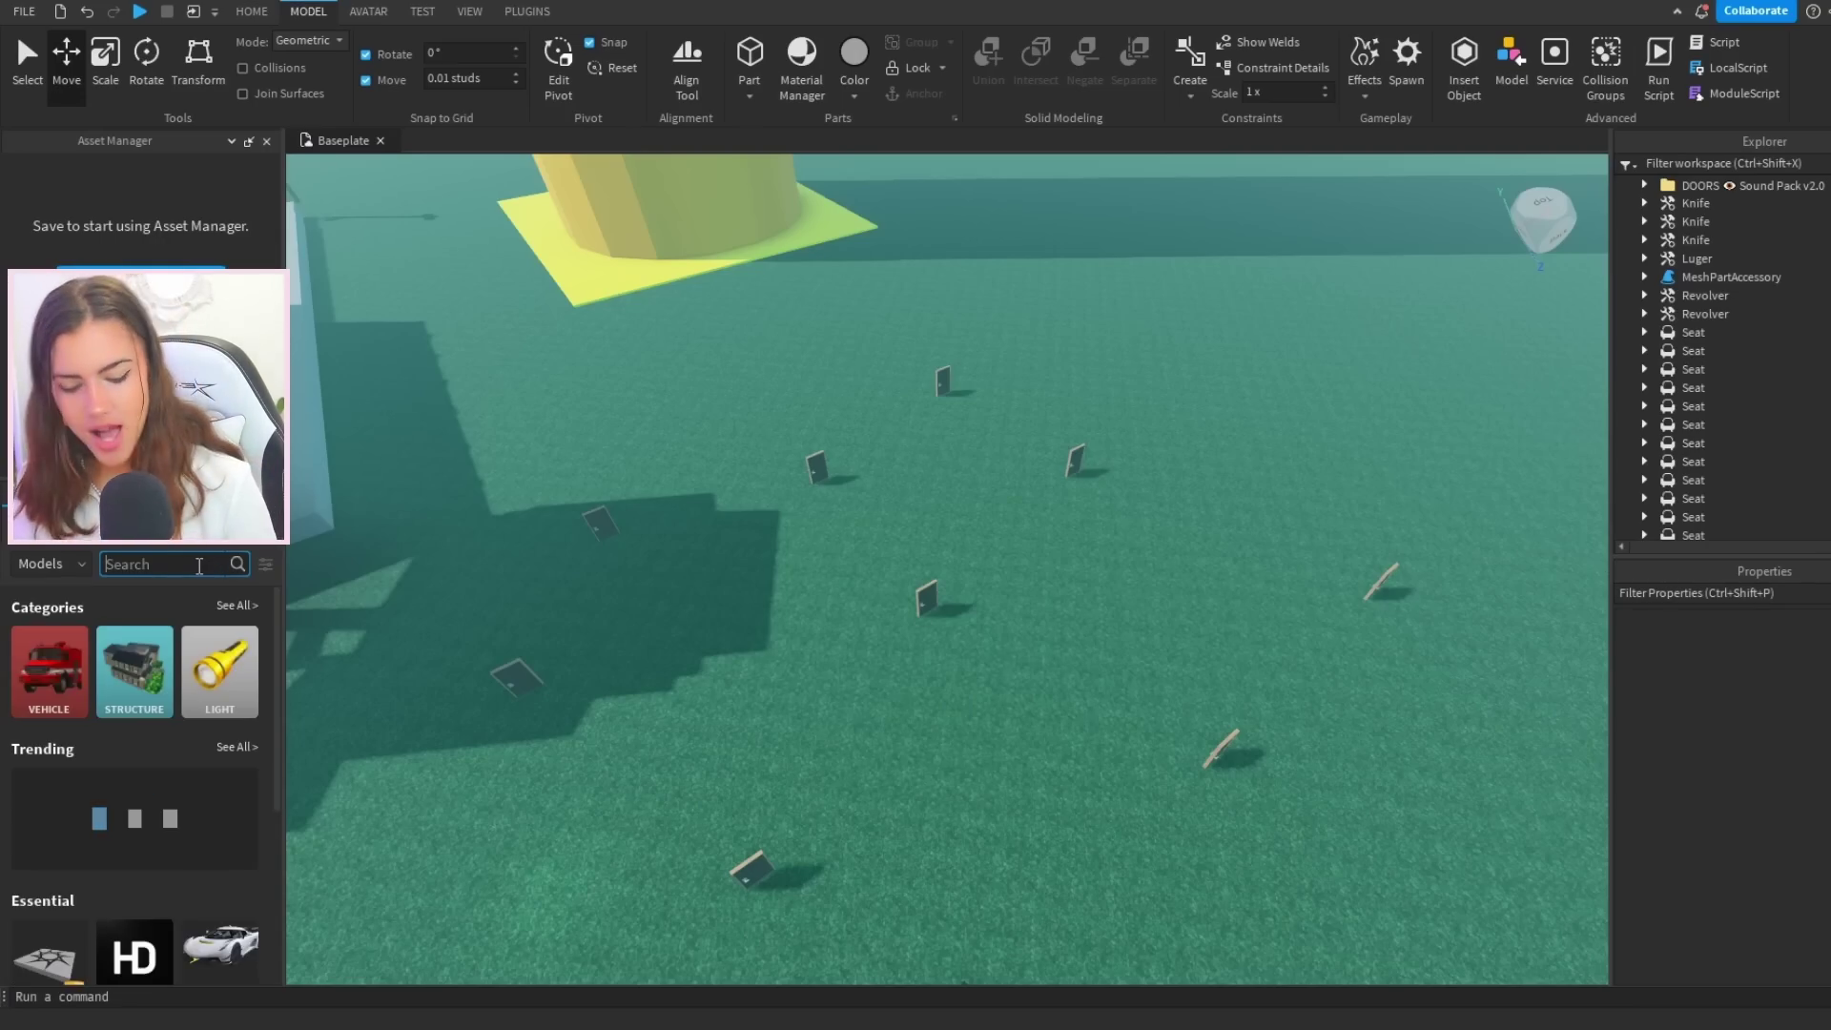
Search the toolbox for bloxburg, place the BloxBurg Night Club behind the Blue figure and view its entrance up close.
type("bloxburg")
key("Return")
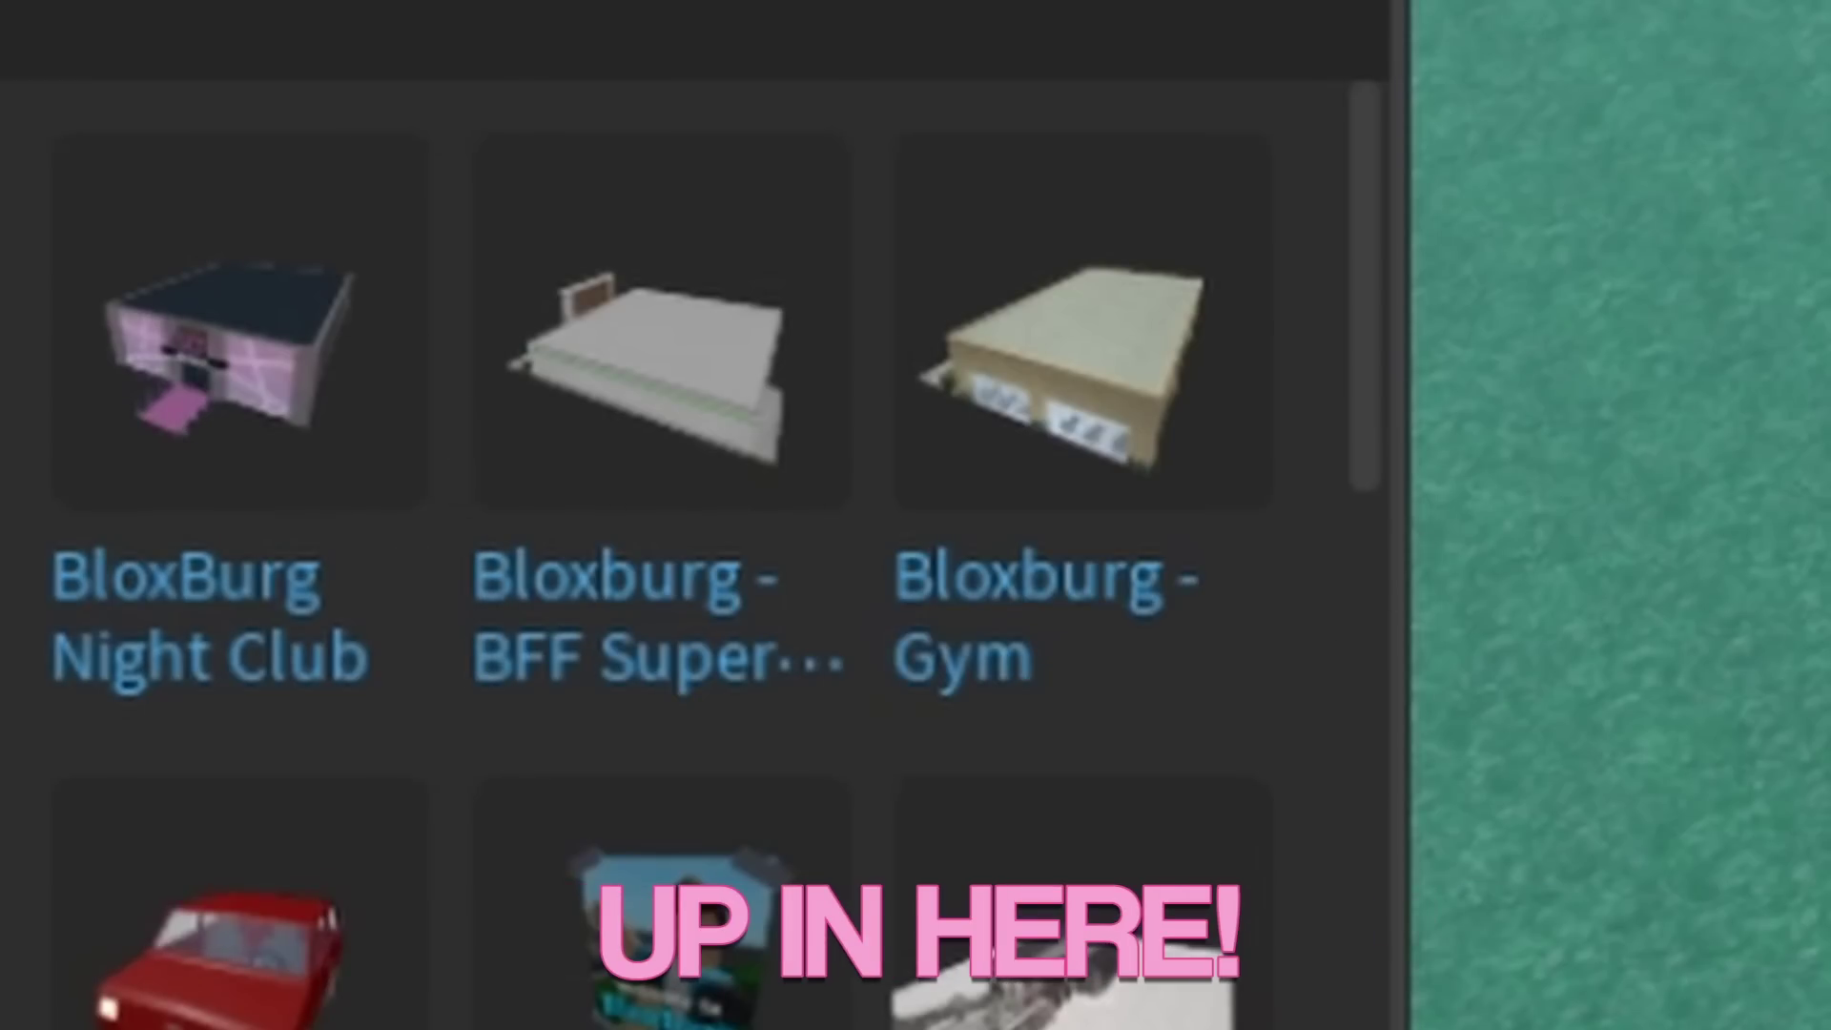
left_click_drag(238, 343, 1134, 592)
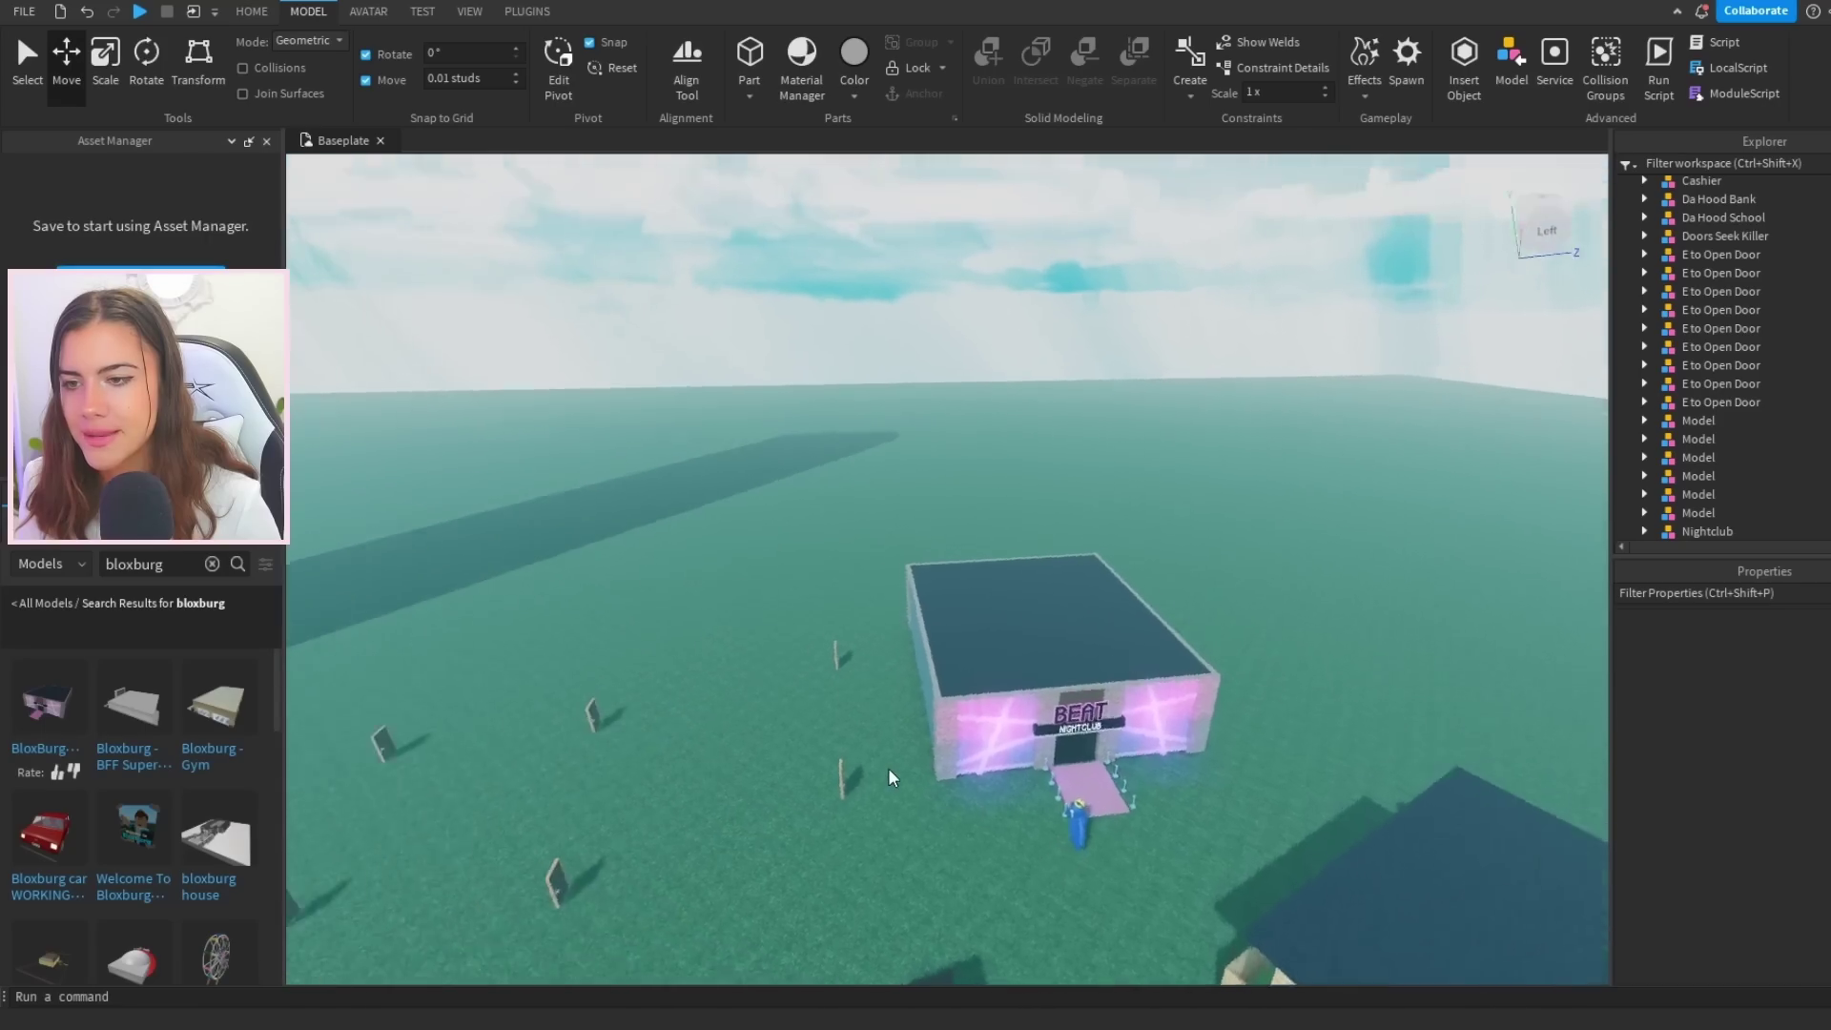
key("w")
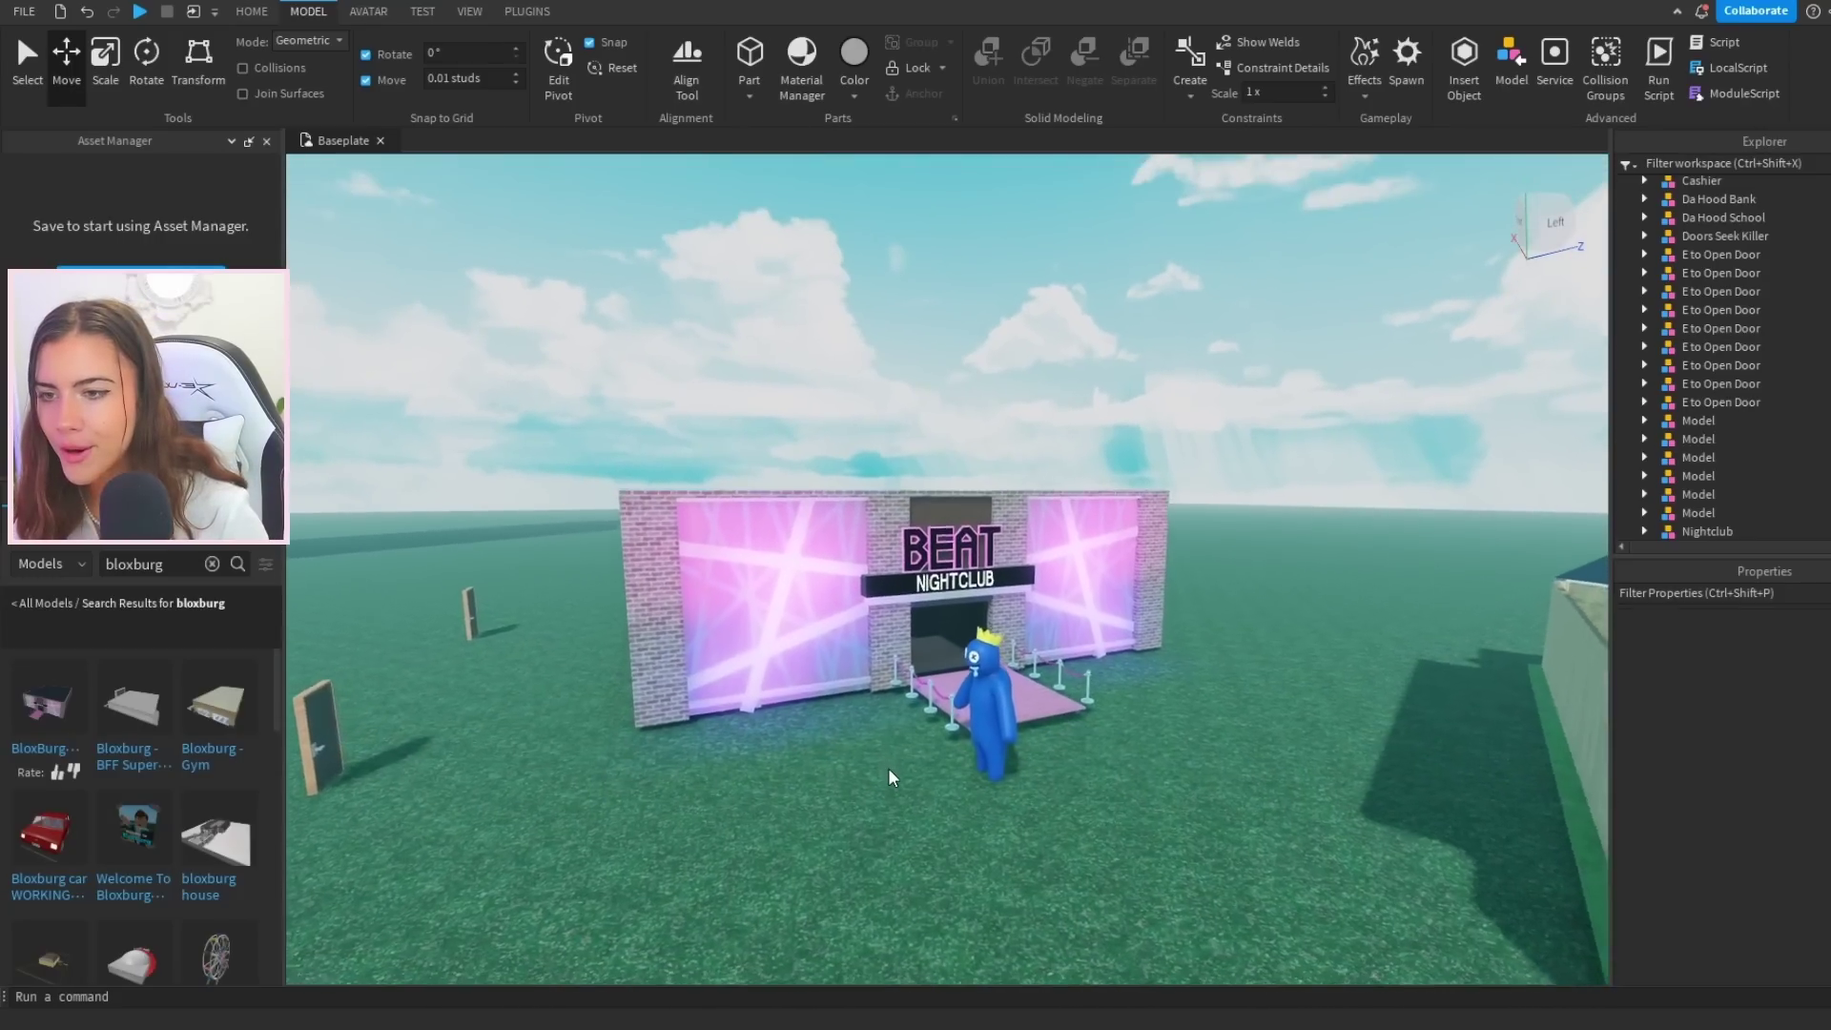
left_click_drag(891, 777, 1020, 803)
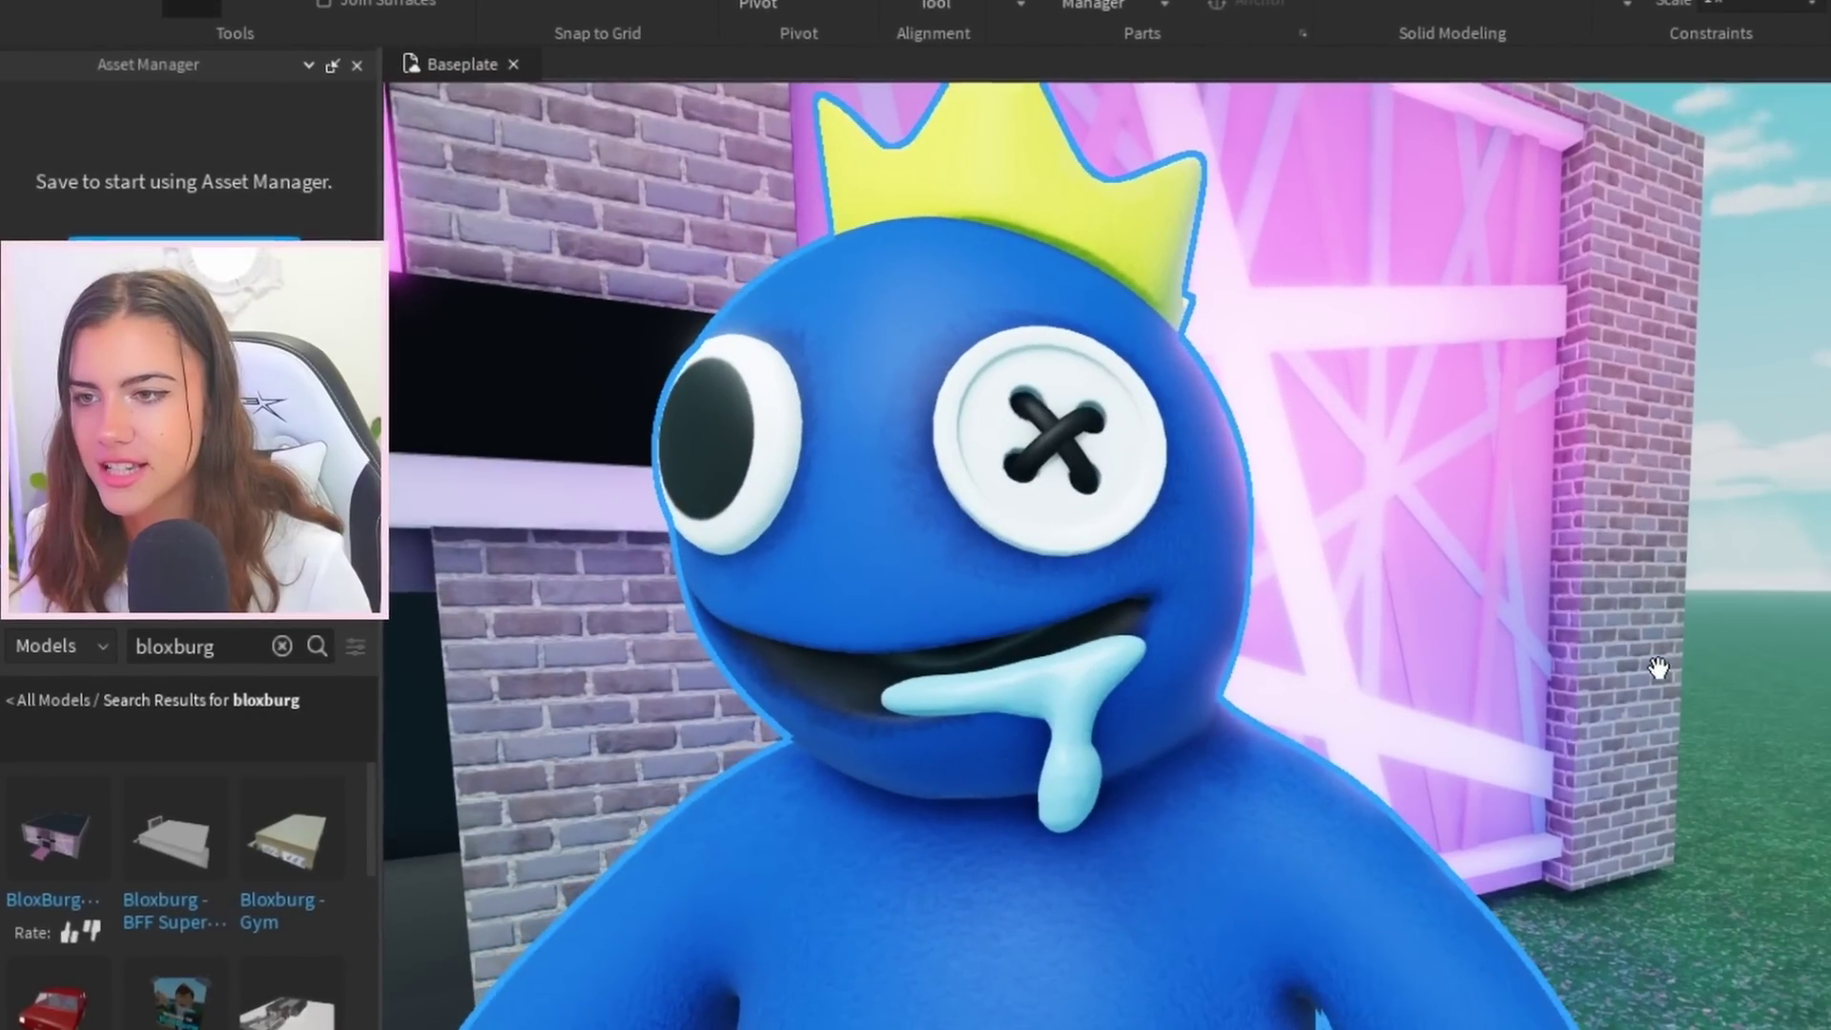
key("s")
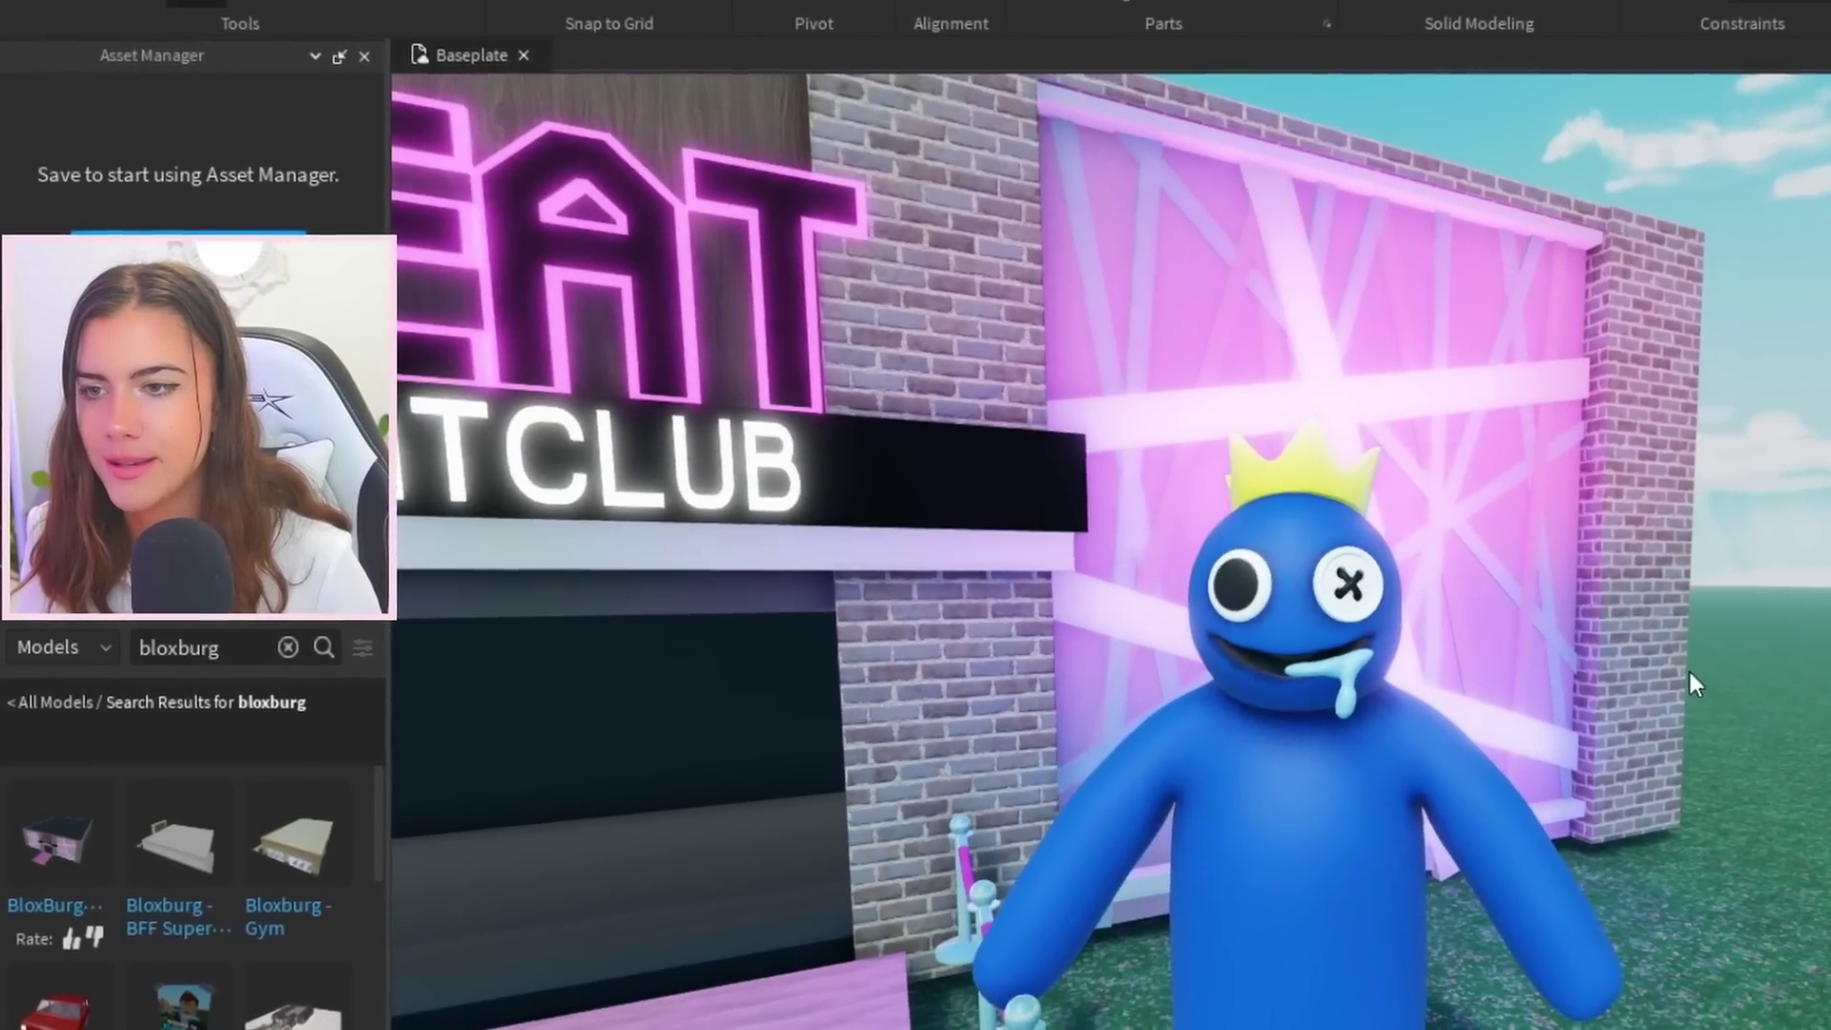
key("s")
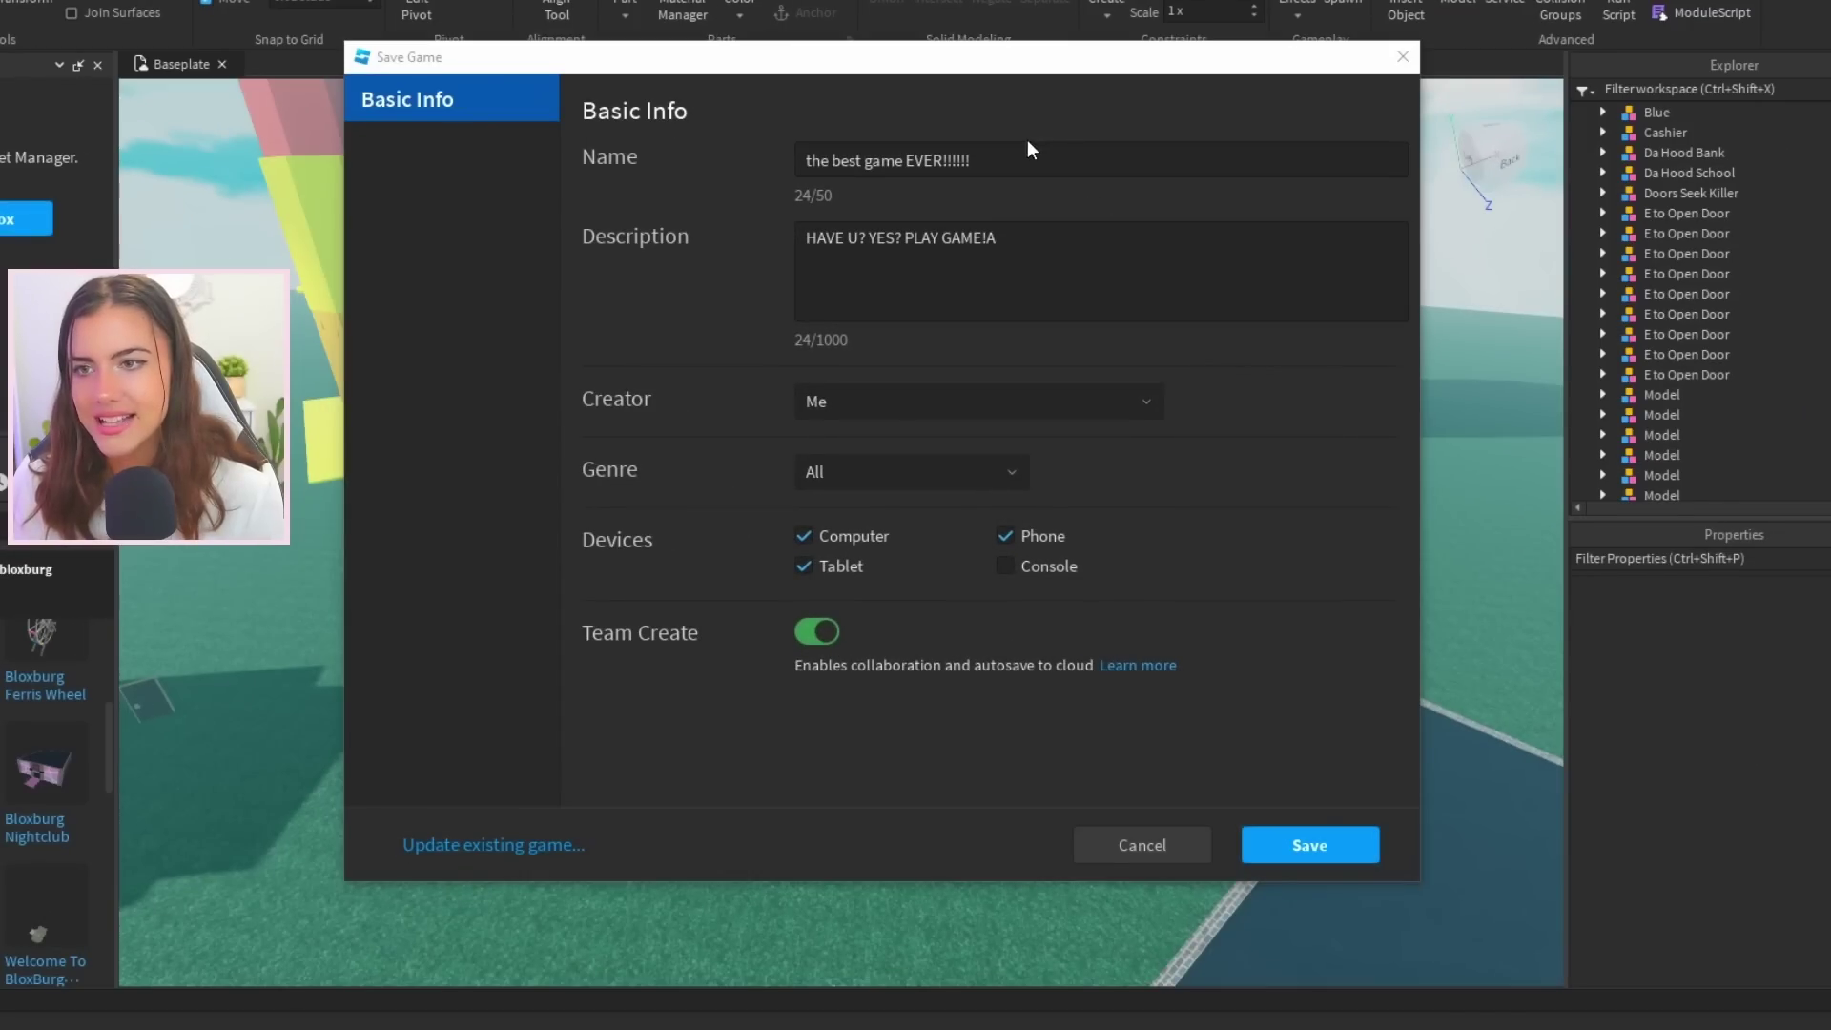
Go over the game's name and description in the save details and choose All as the genre.
left_click_drag(1027, 141, 862, 140)
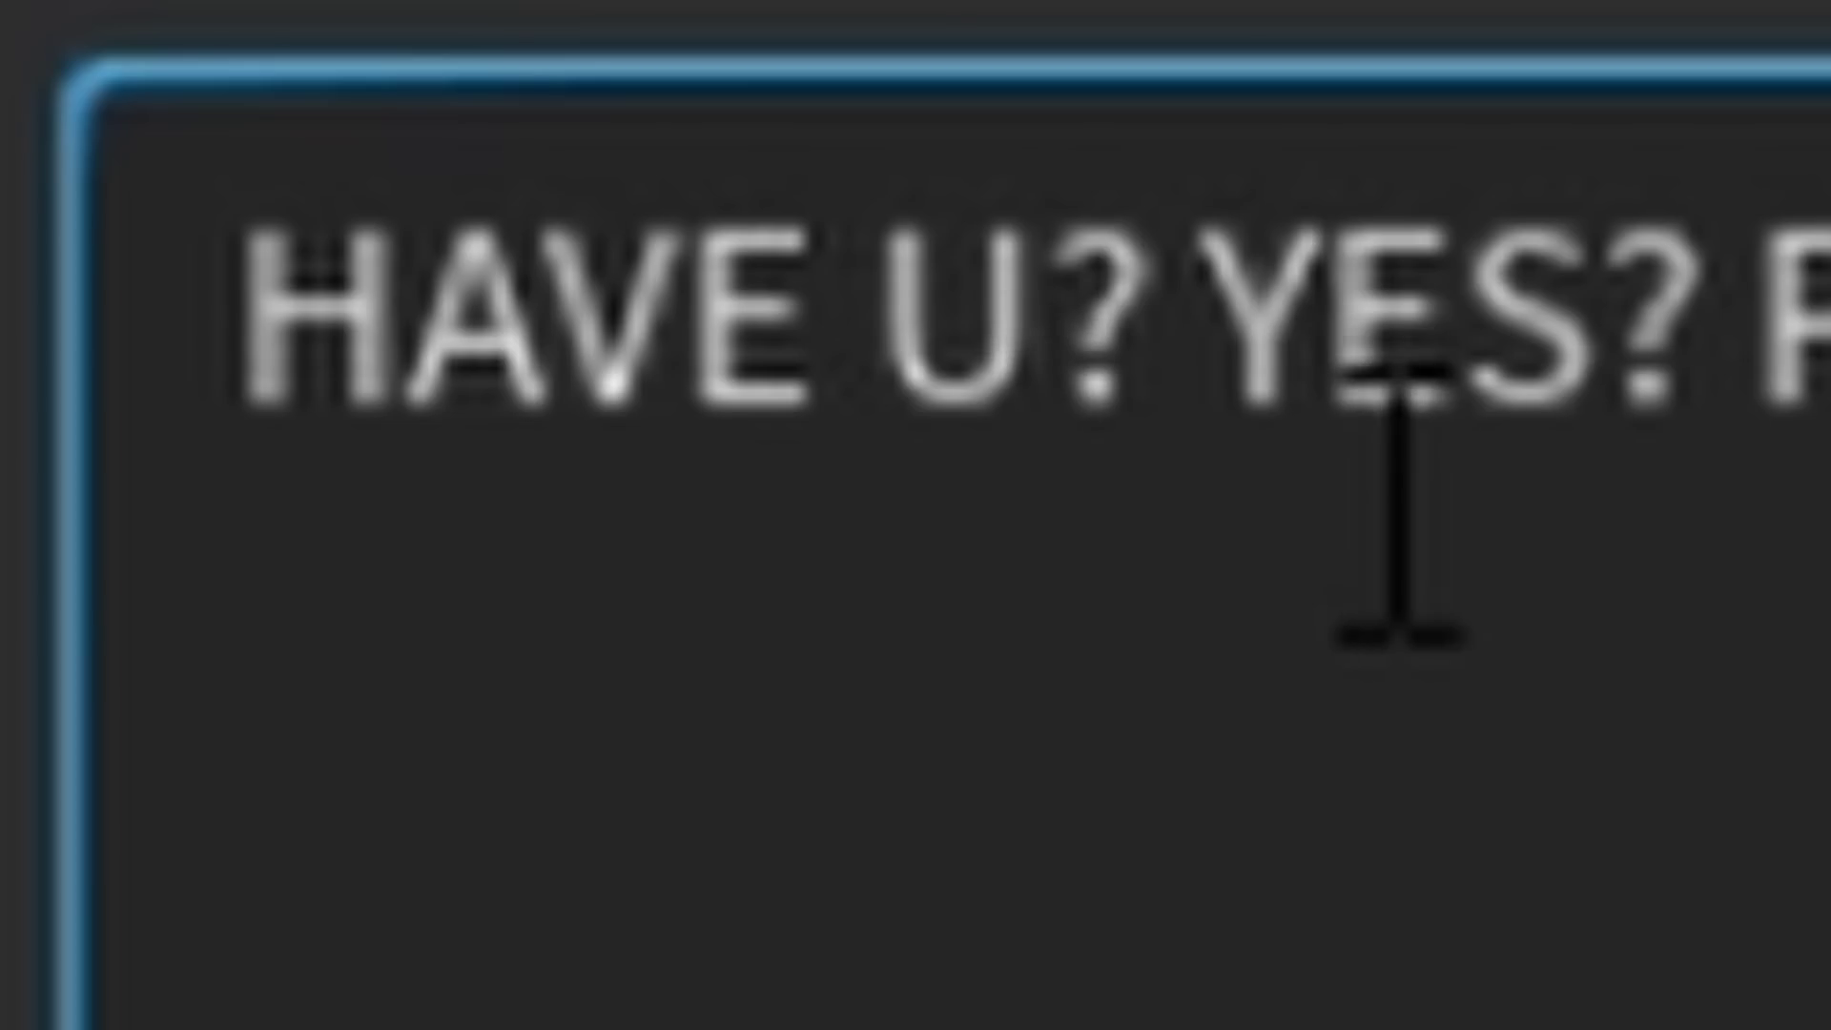
left_click_drag(941, 238, 997, 238)
left_click(966, 239)
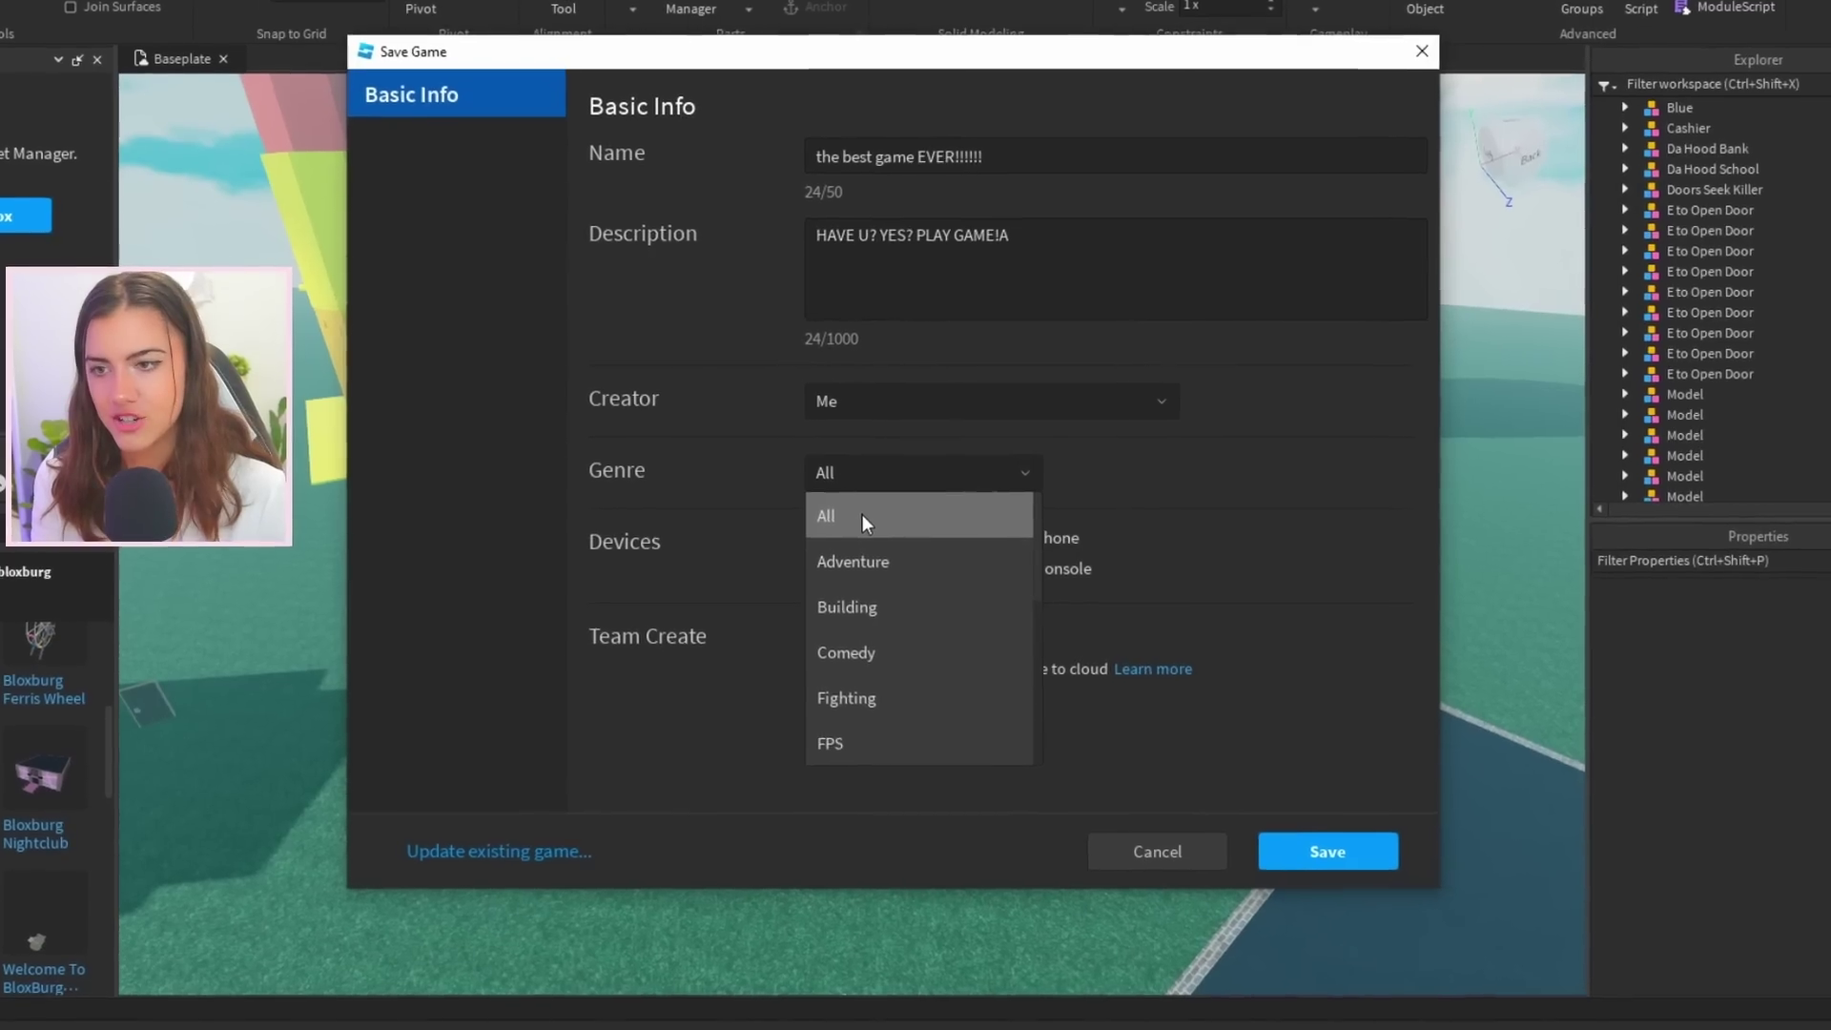
left_click(879, 514)
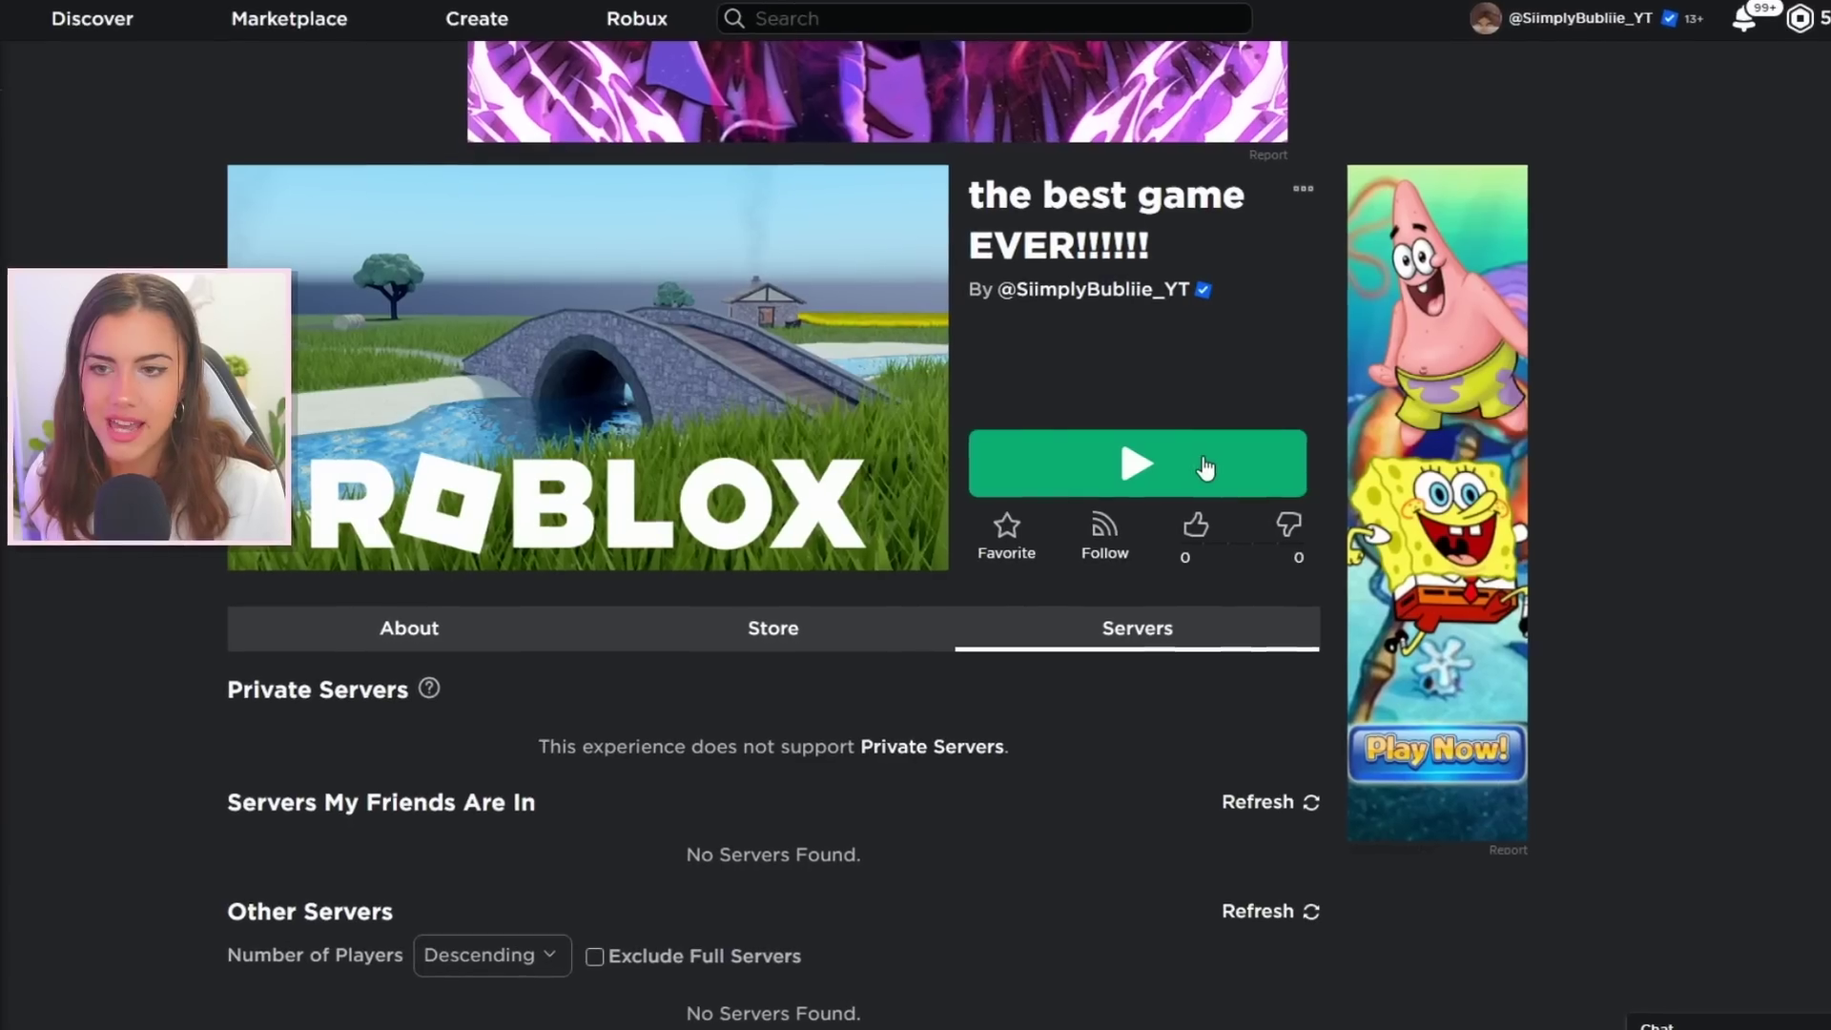
Launch the published game from its Roblox web page and allow the Roblox application to open.
left_click(1206, 461)
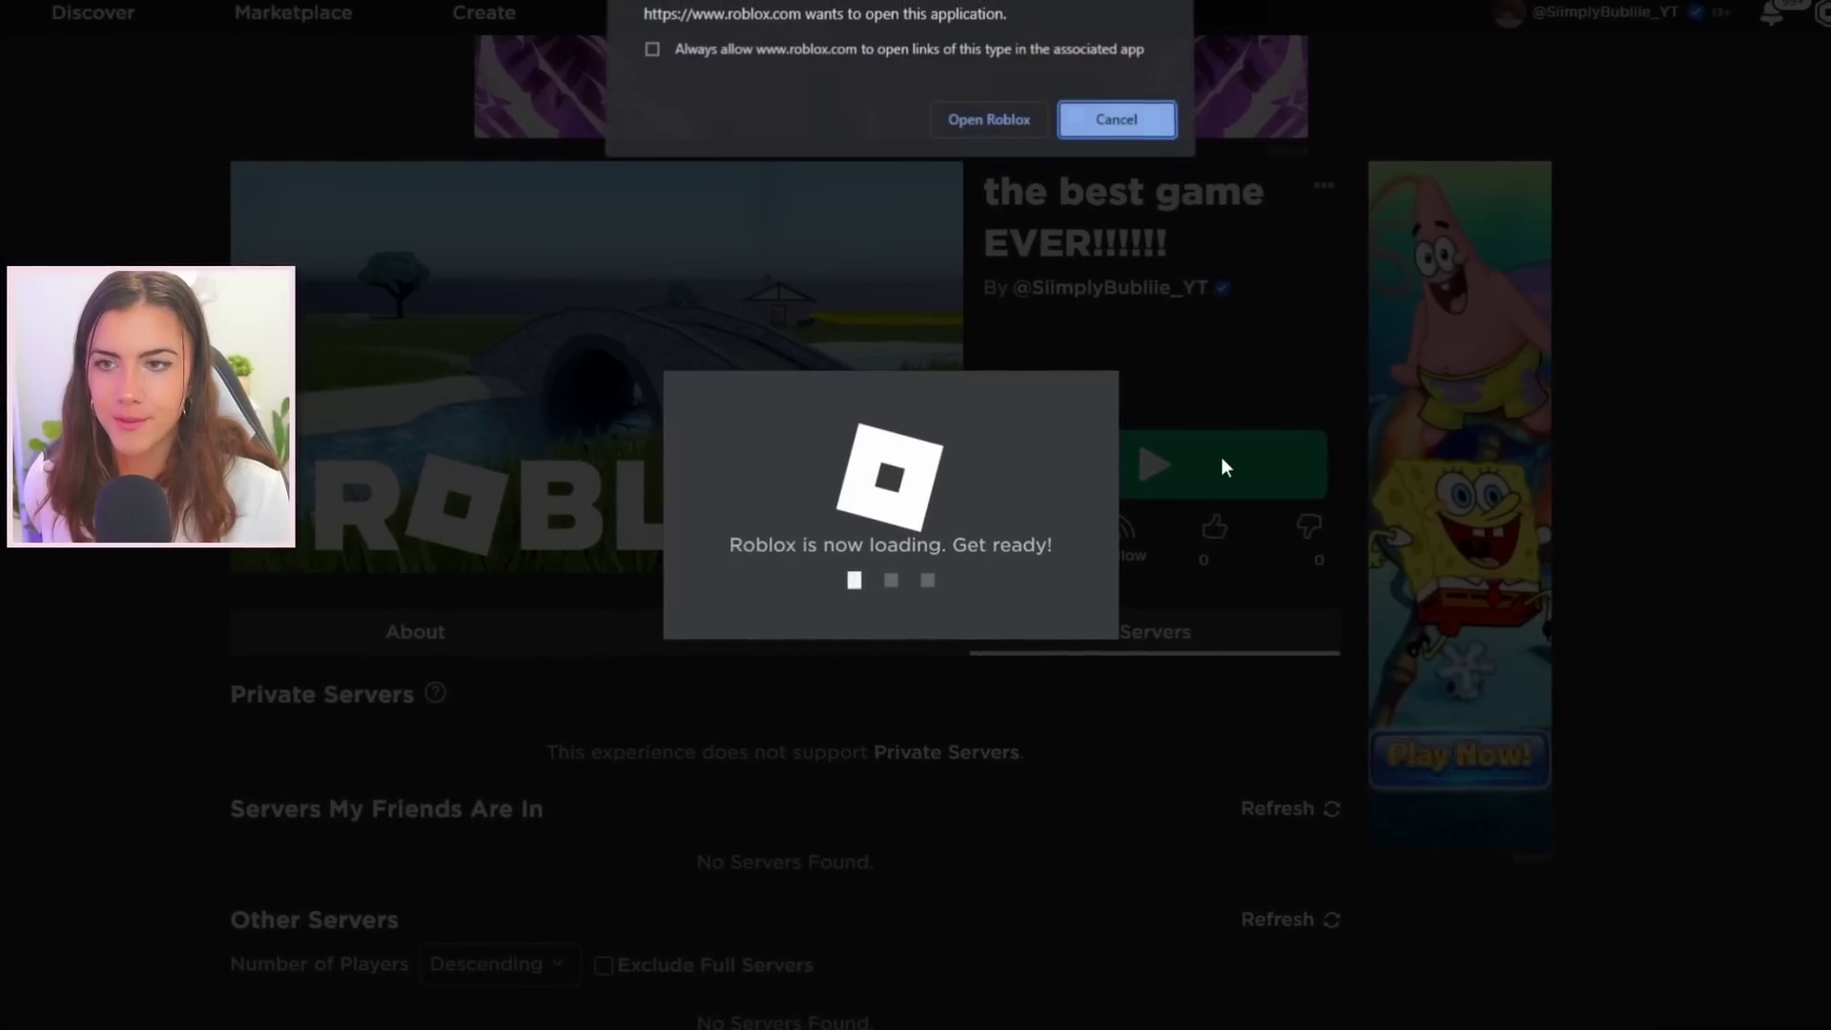
left_click(1017, 120)
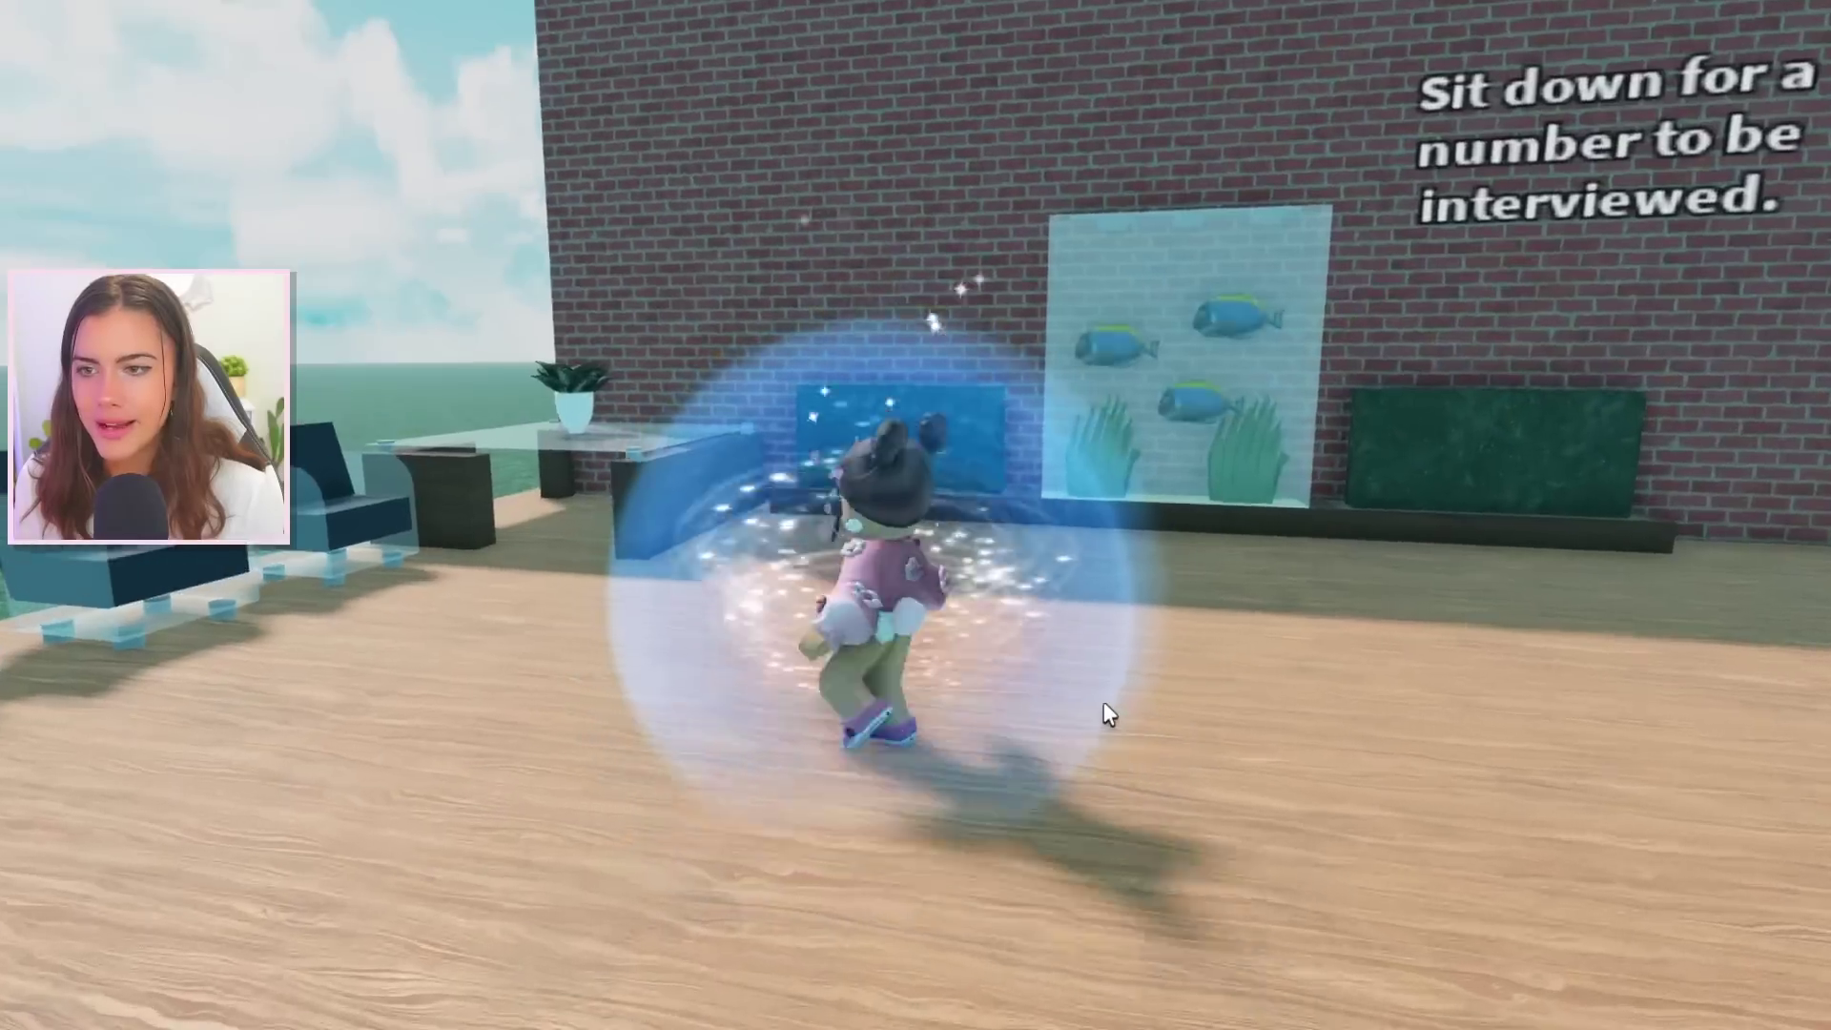
key("w")
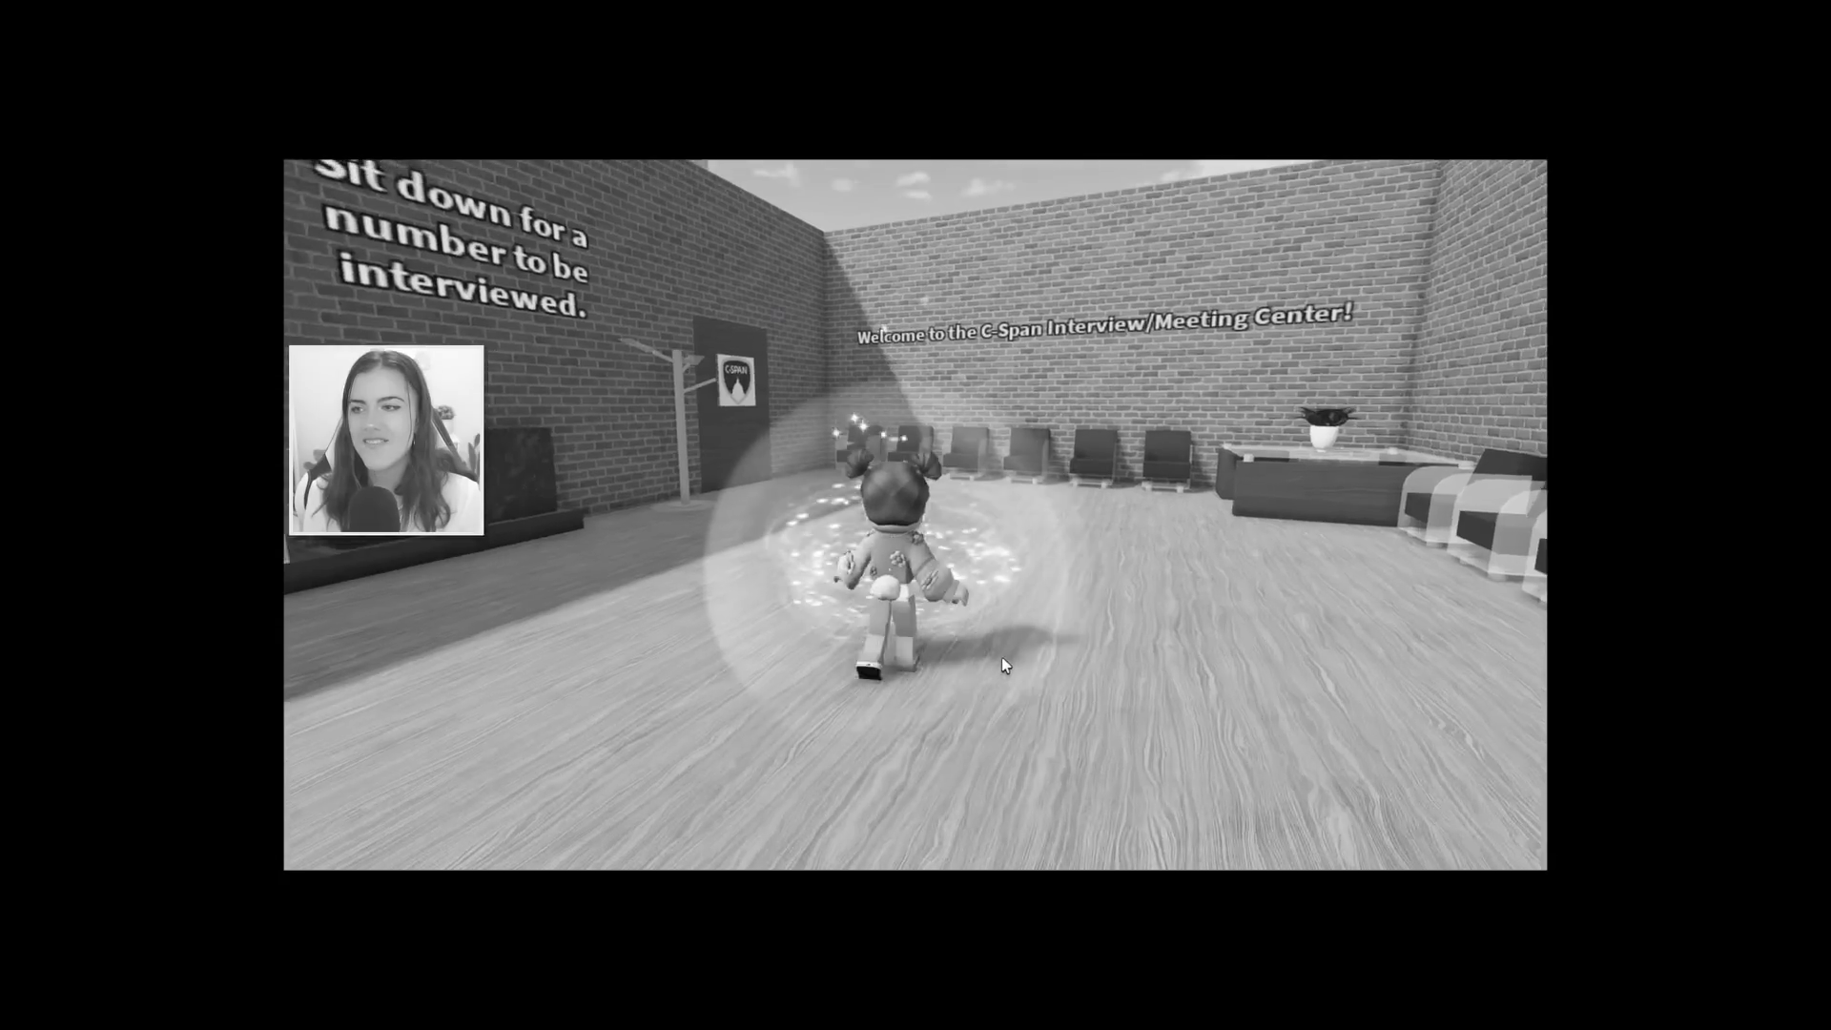
key("w")
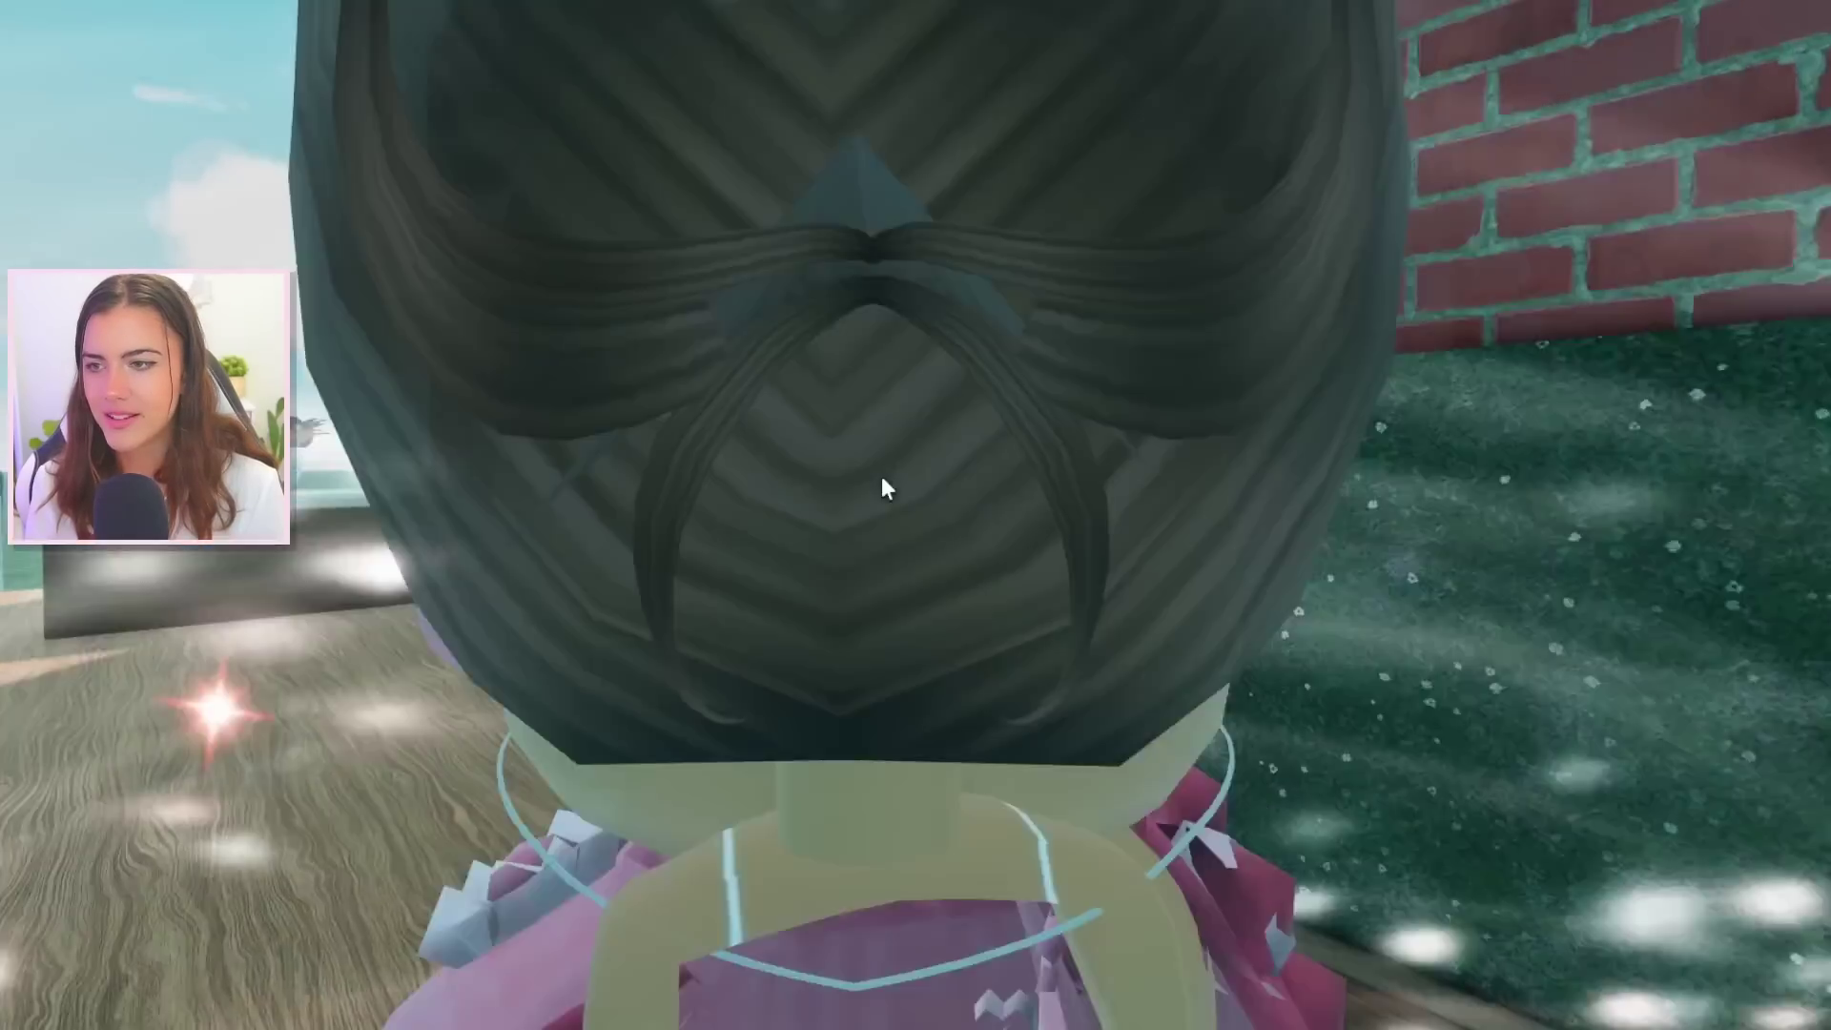
key("w")
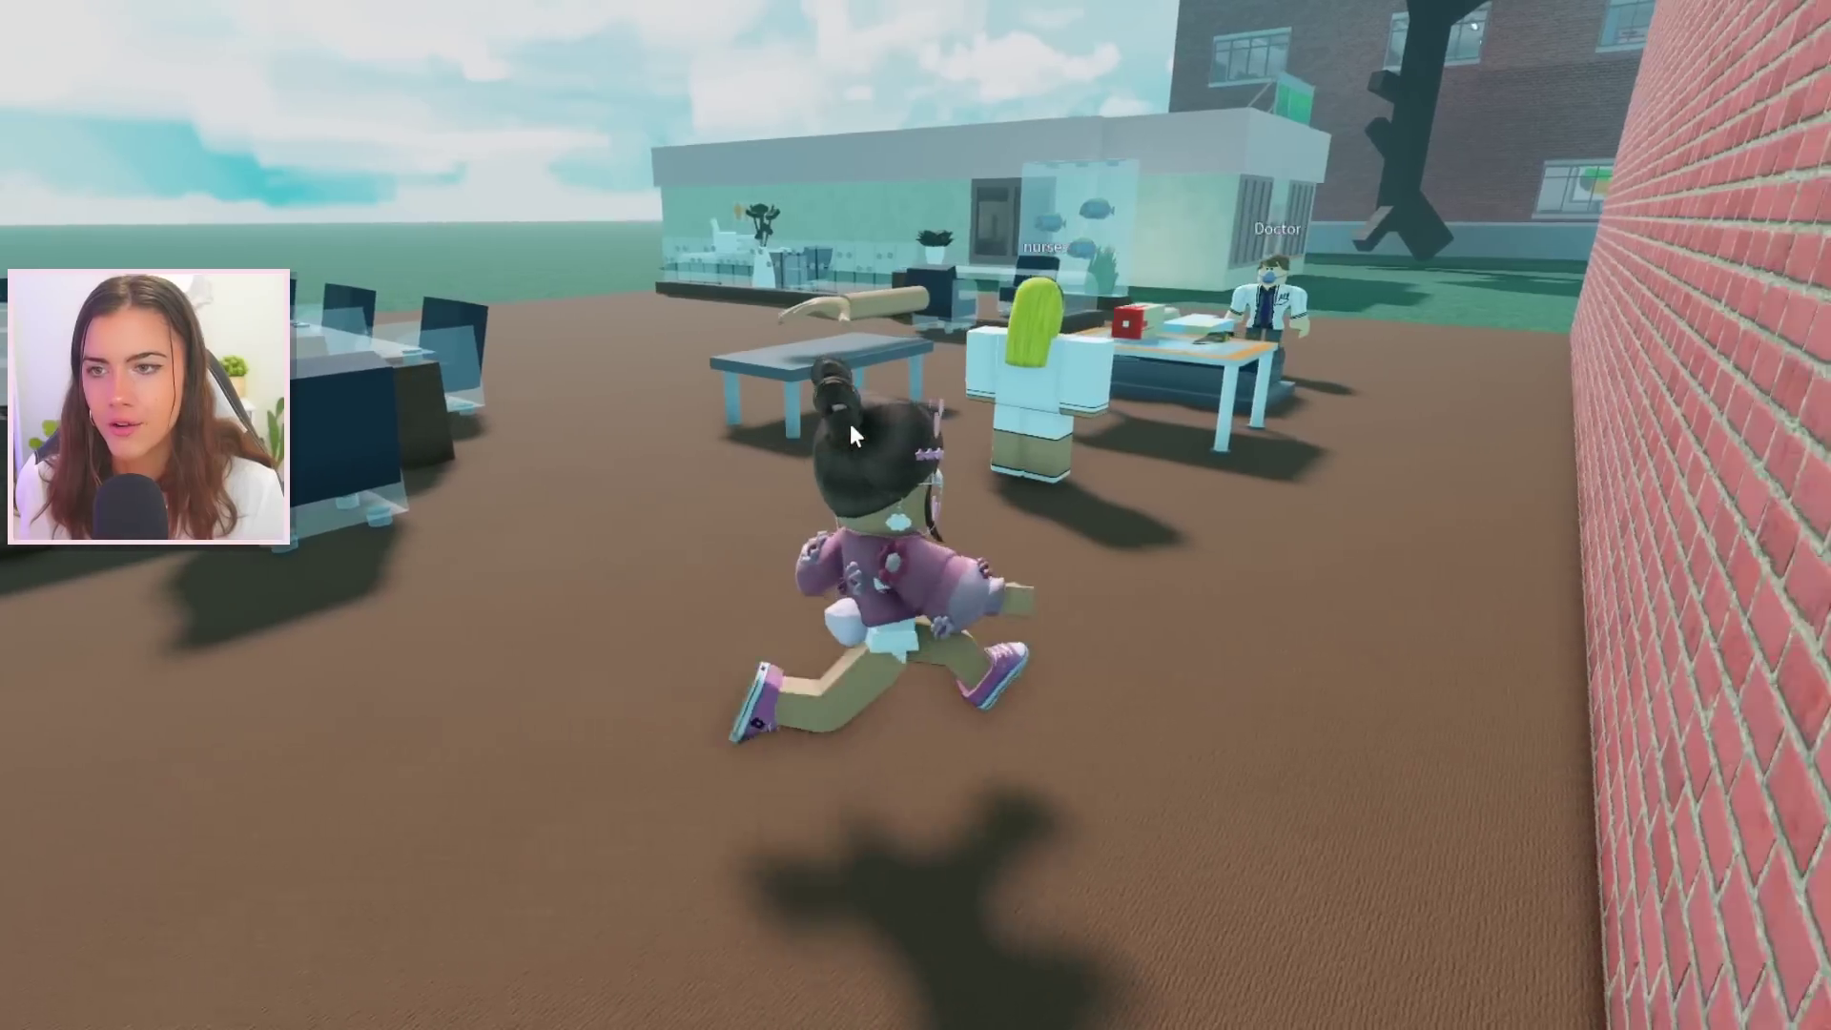
key("w")
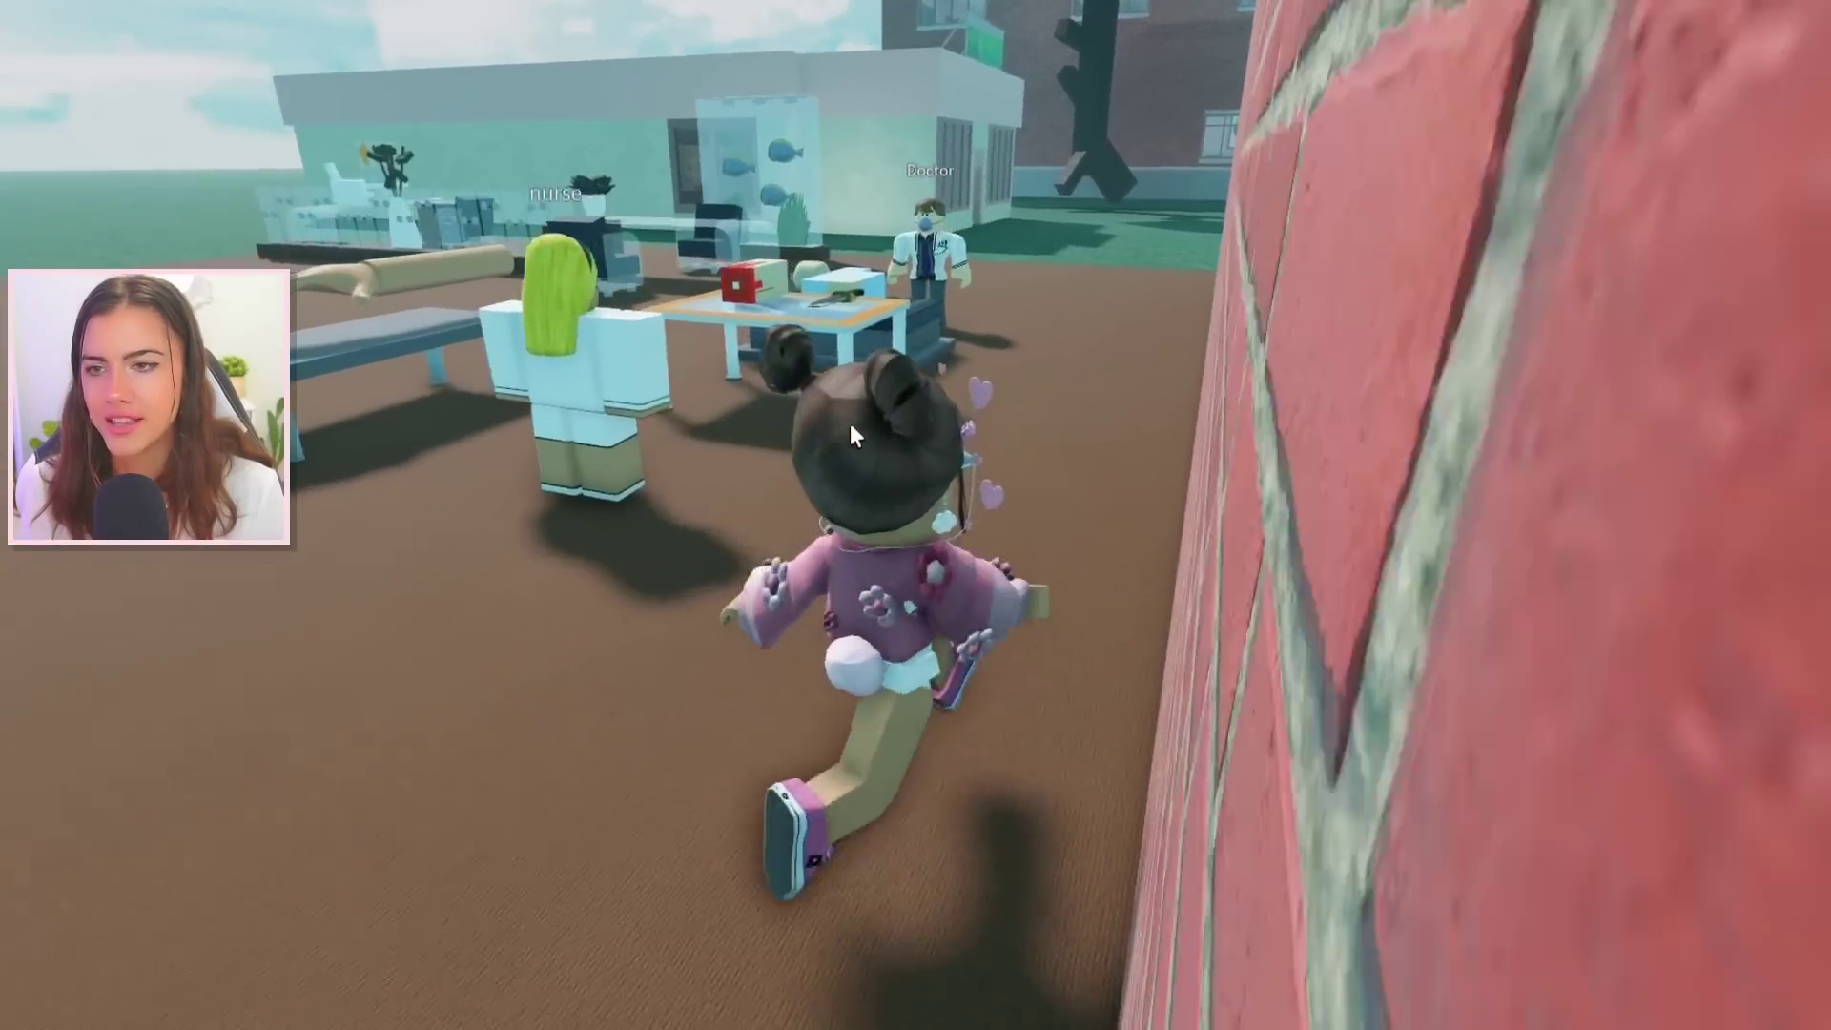
key("s")
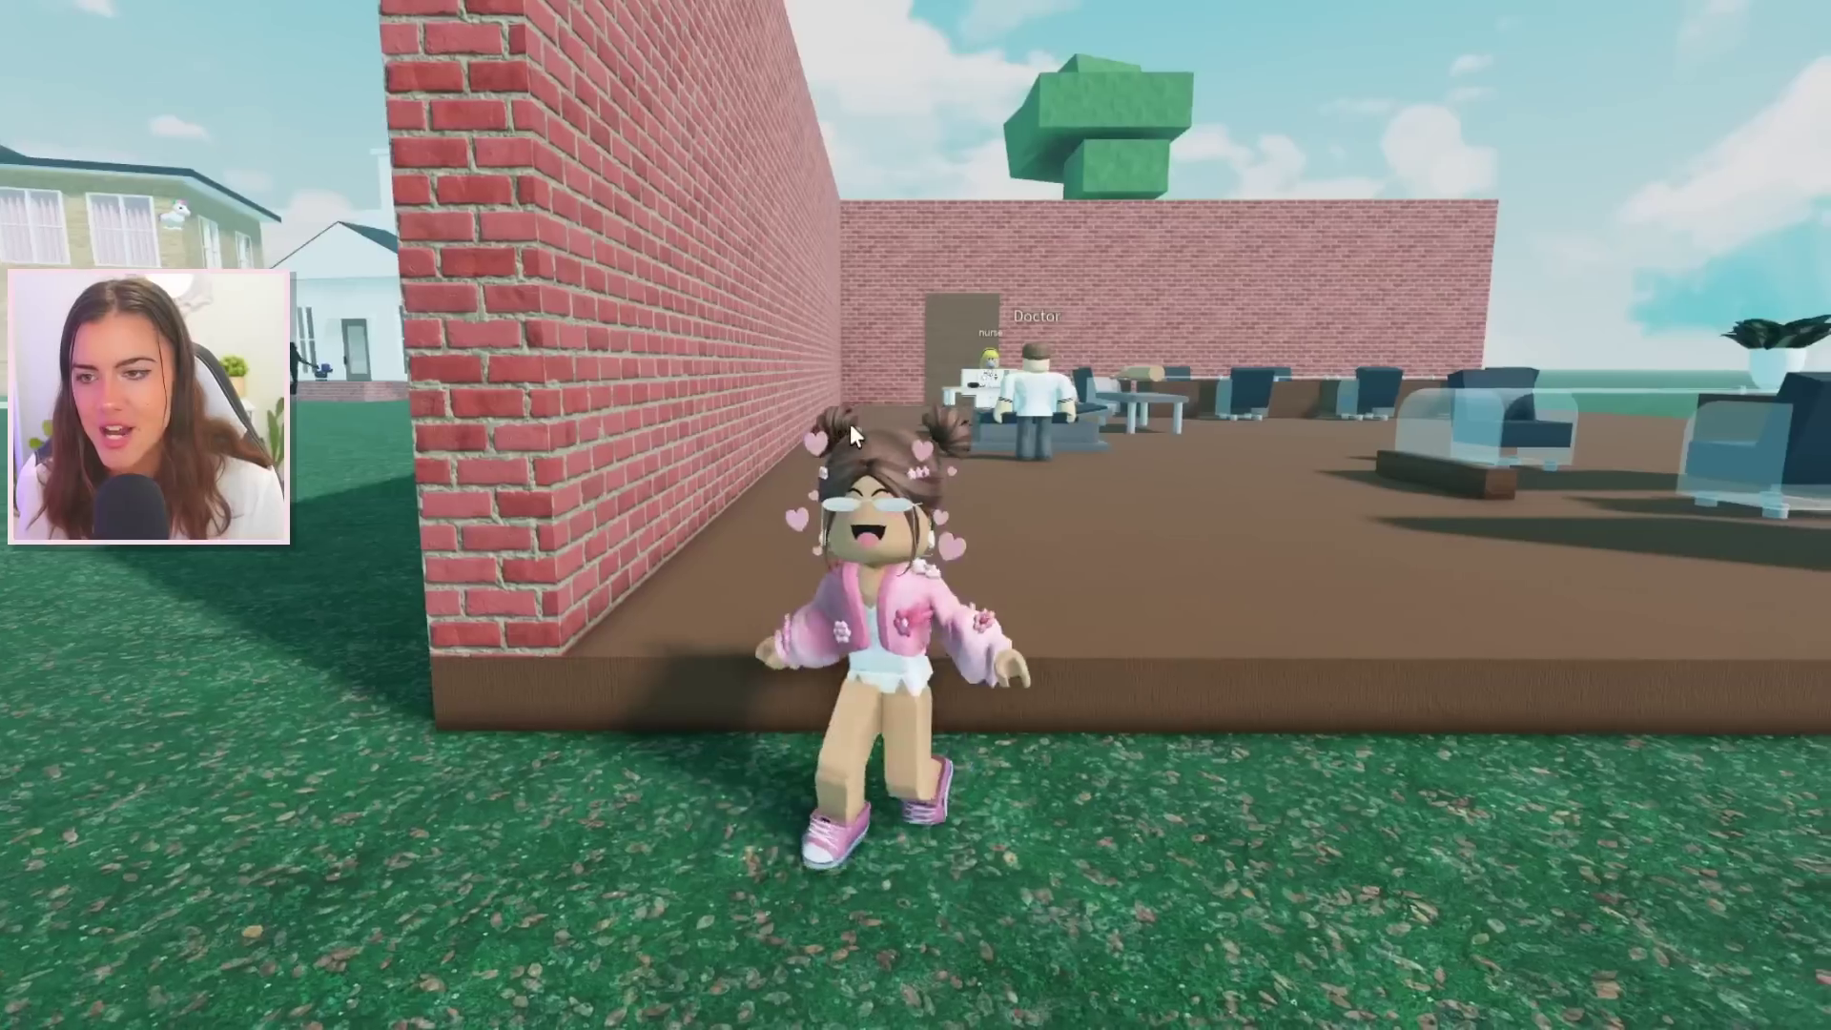
key("w")
key("s")
key("w")
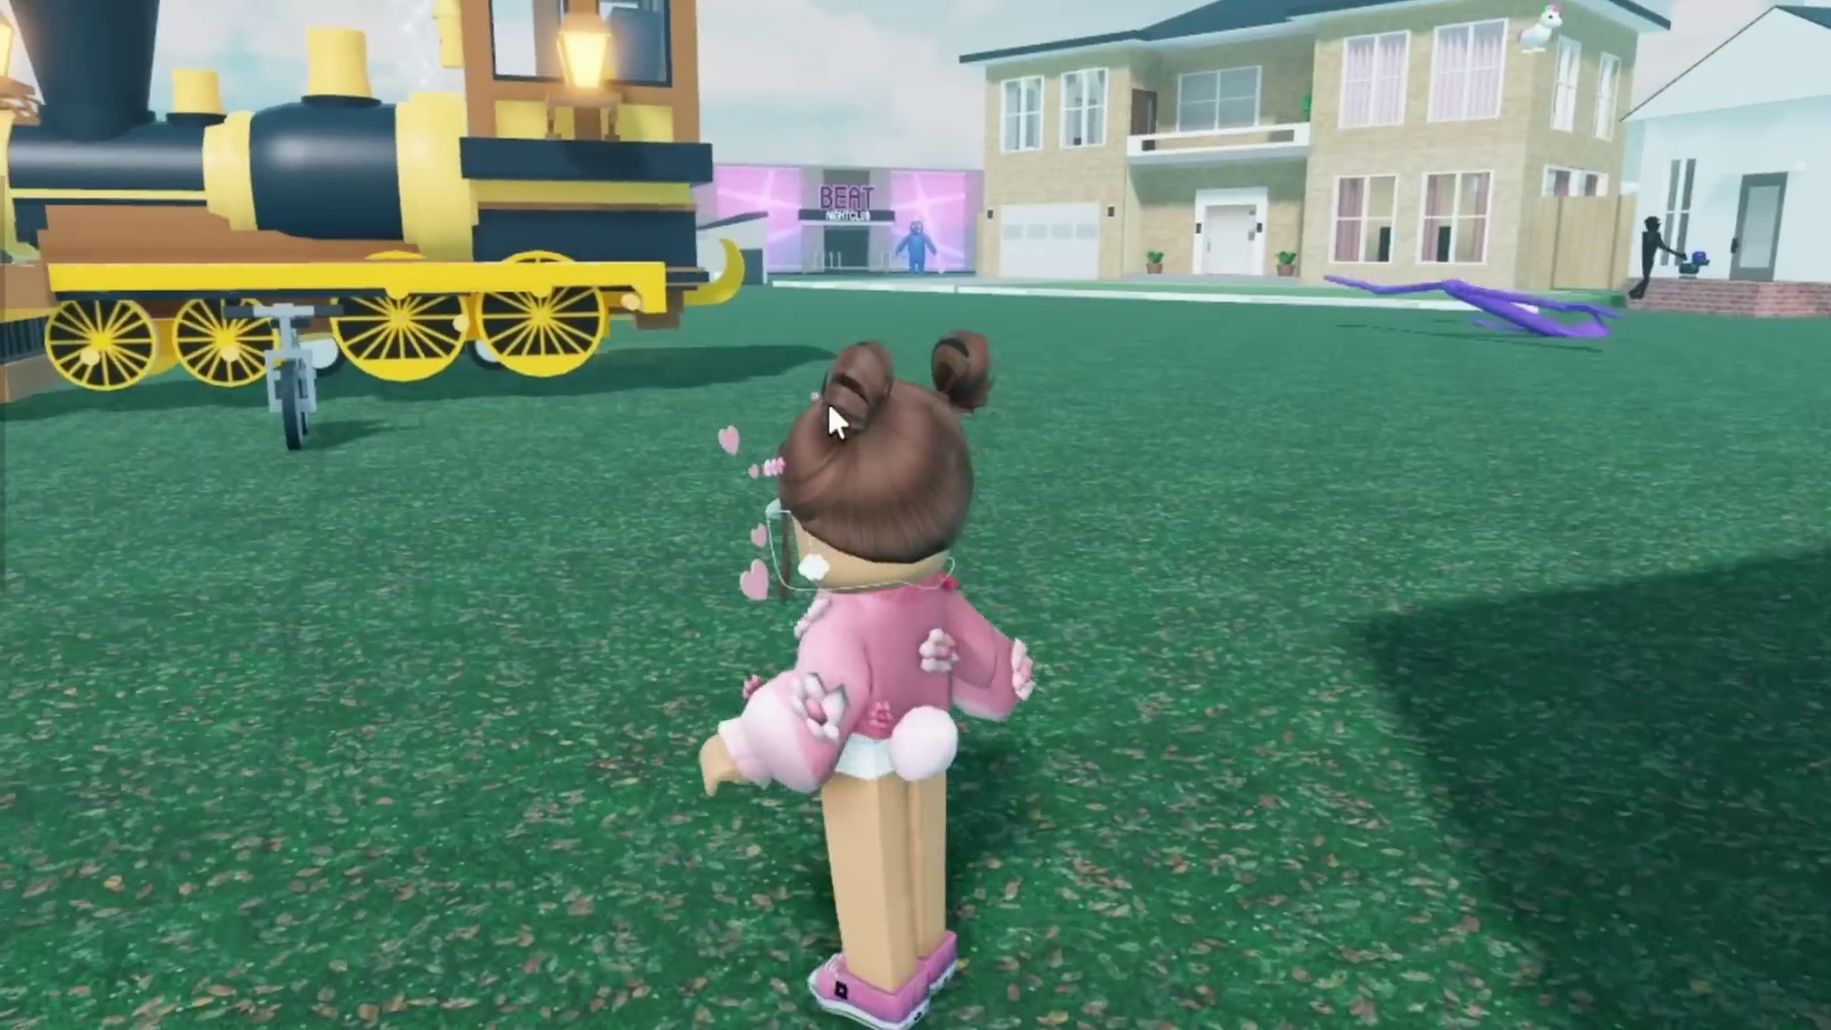
key("w")
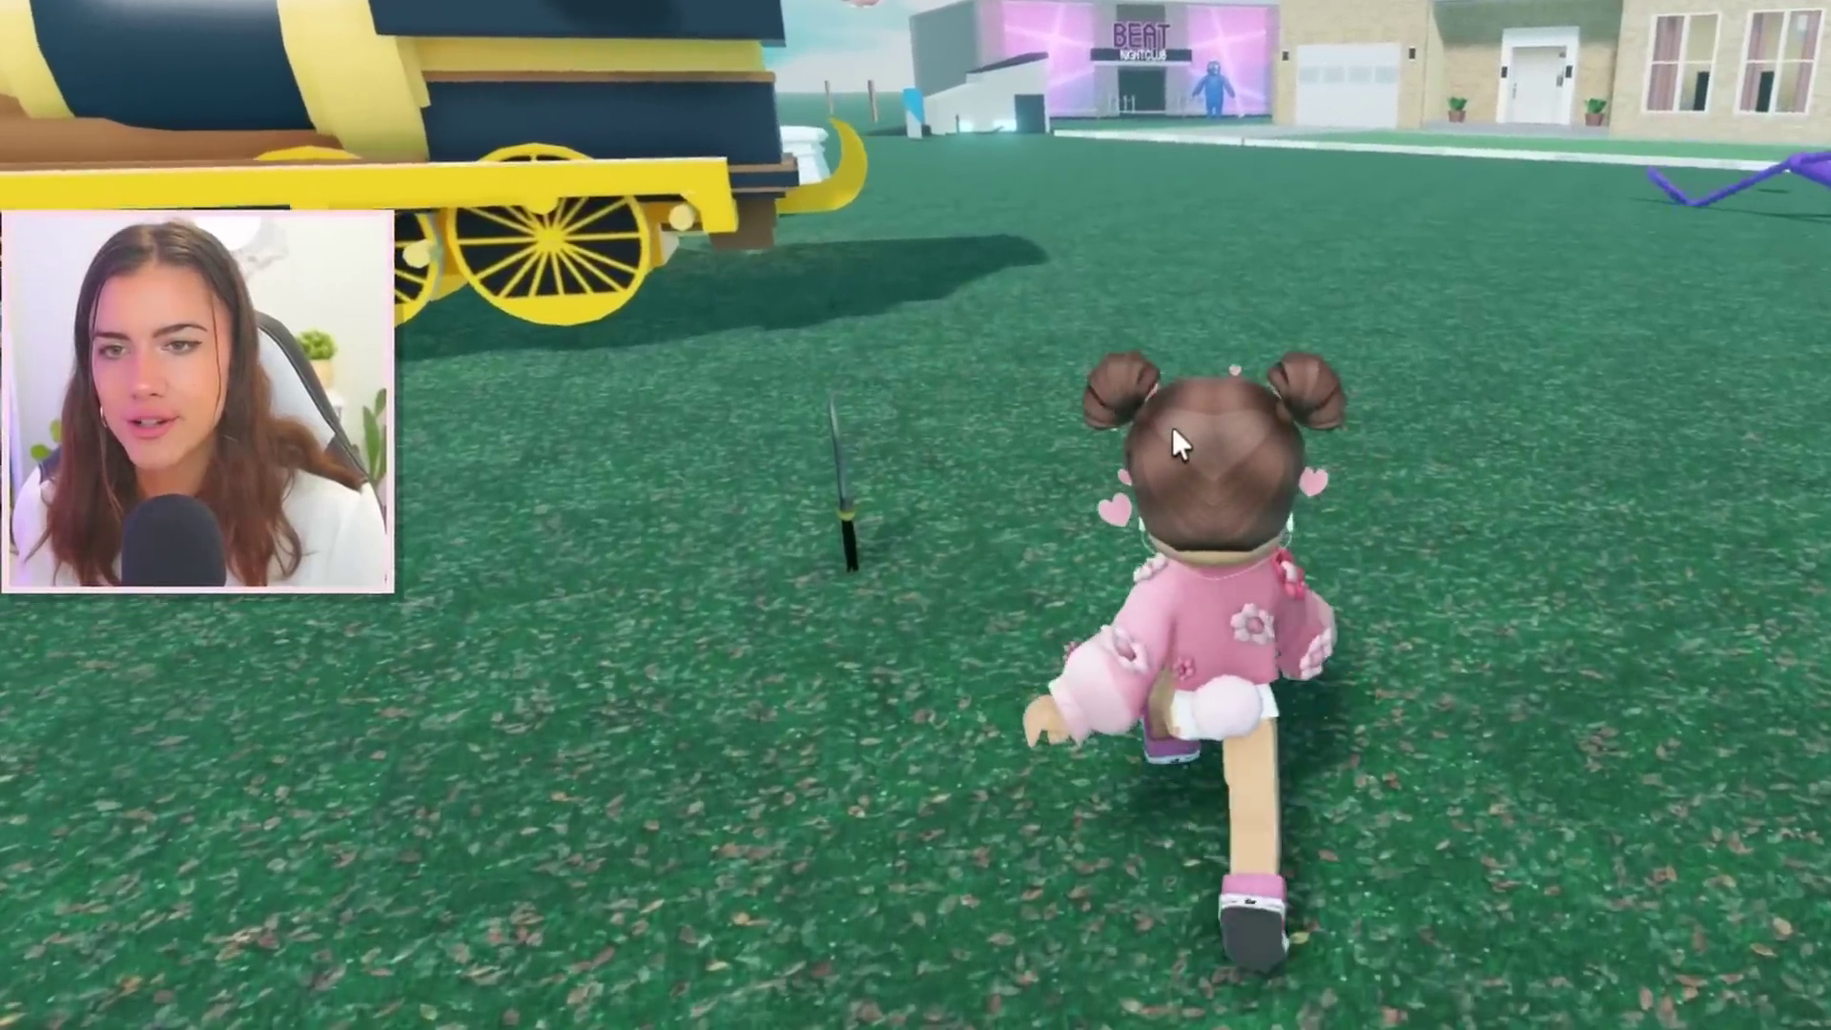
key("w")
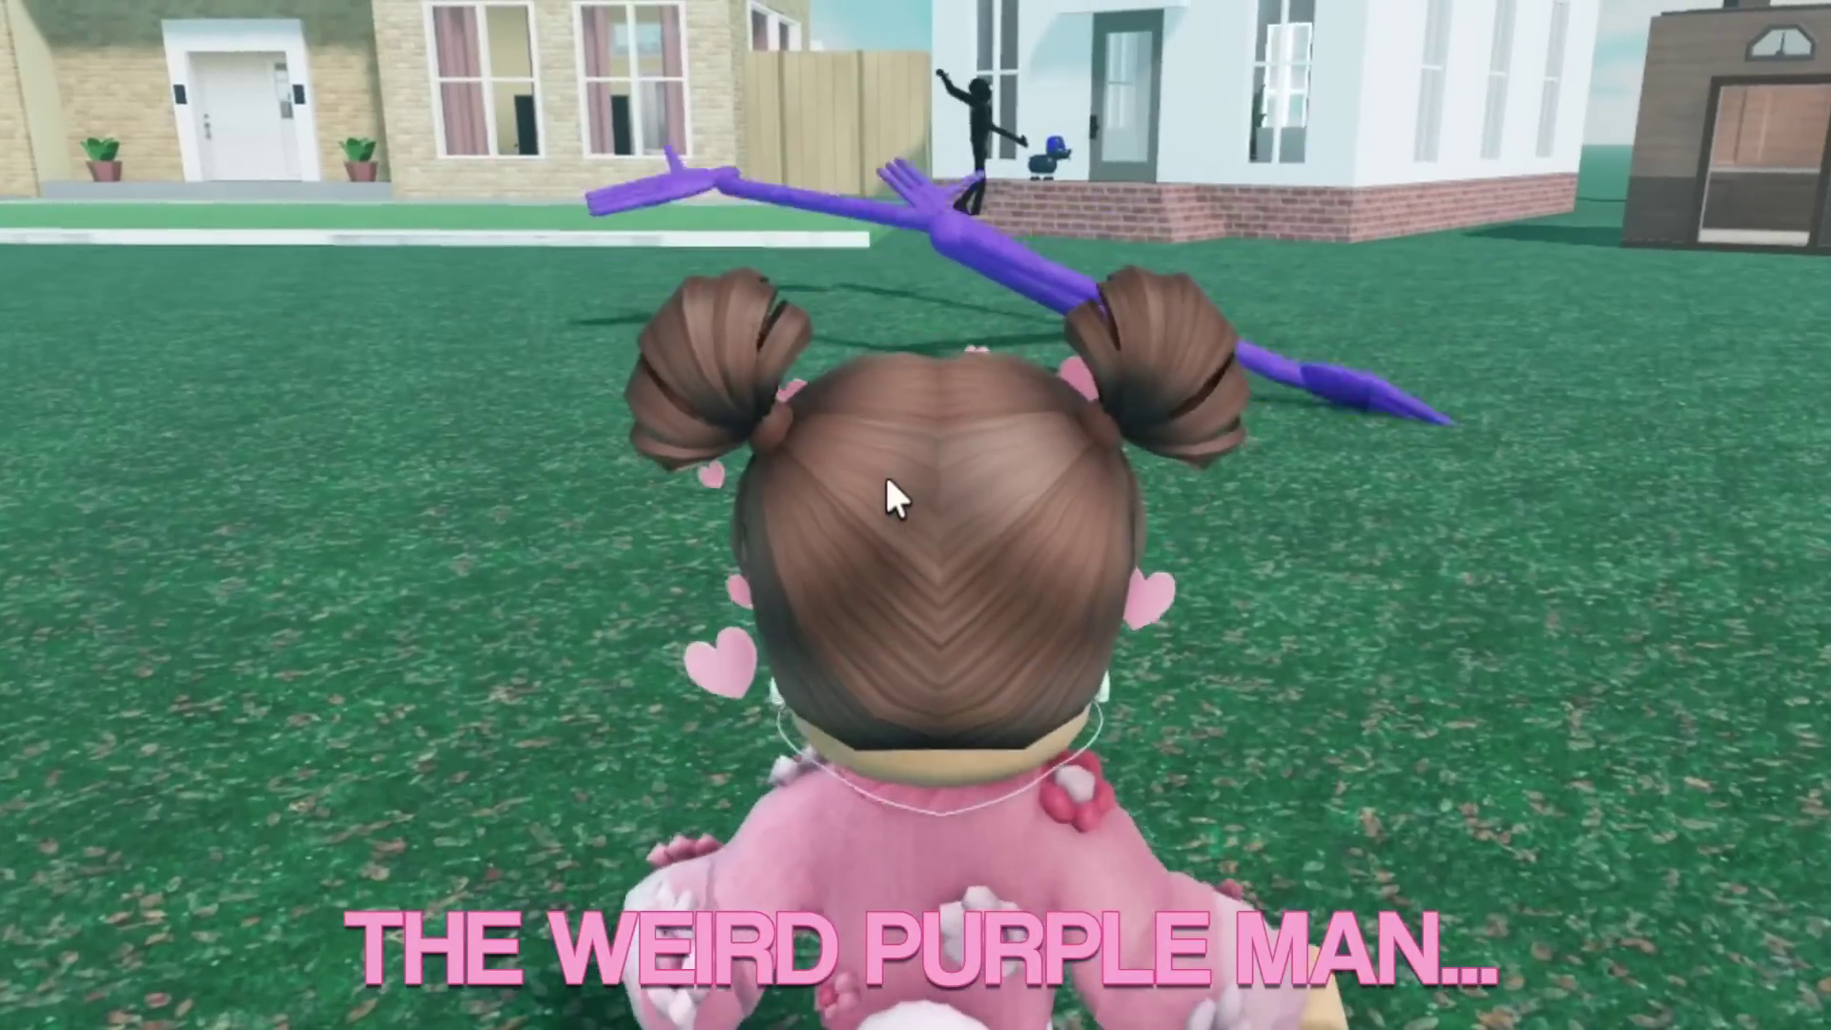